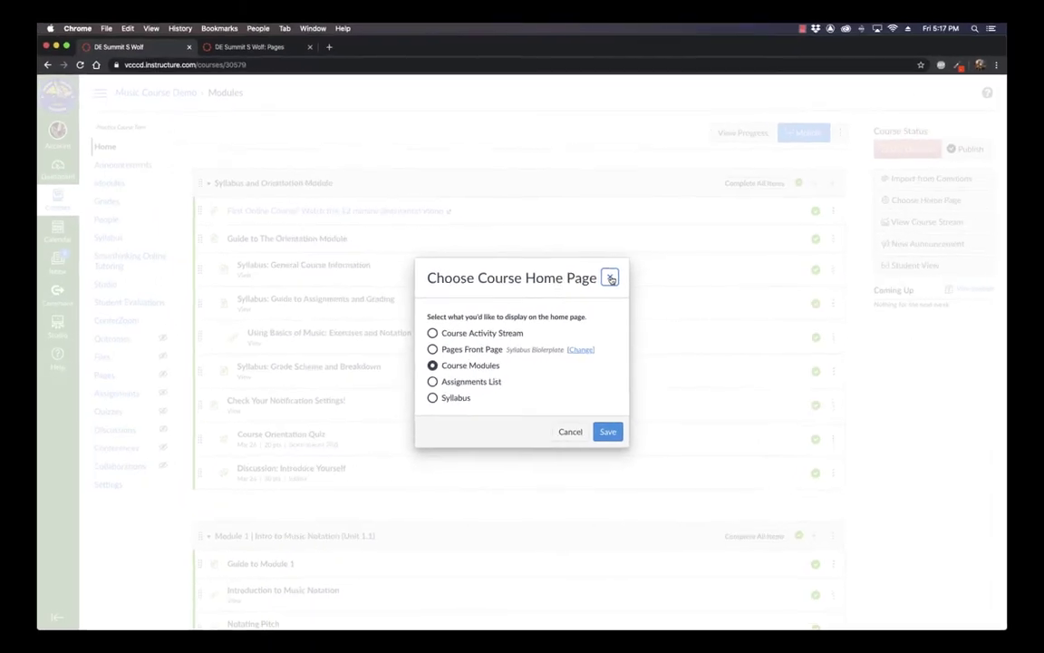
- Close the Choose Course Home Page dialog without saving, leaving Course Modules as the home page
{"action": "left_click", "coordinate": [654, 254]}
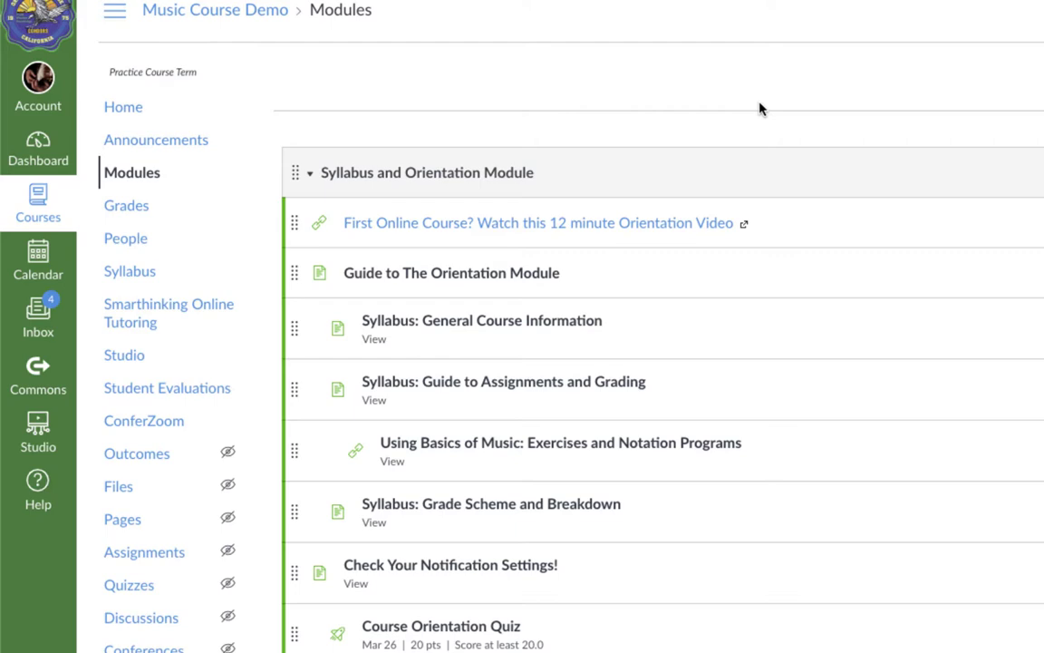
- Open the course Syllabus and scroll down to the Course Summary table
{"action": "left_click", "coordinate": [129, 271]}
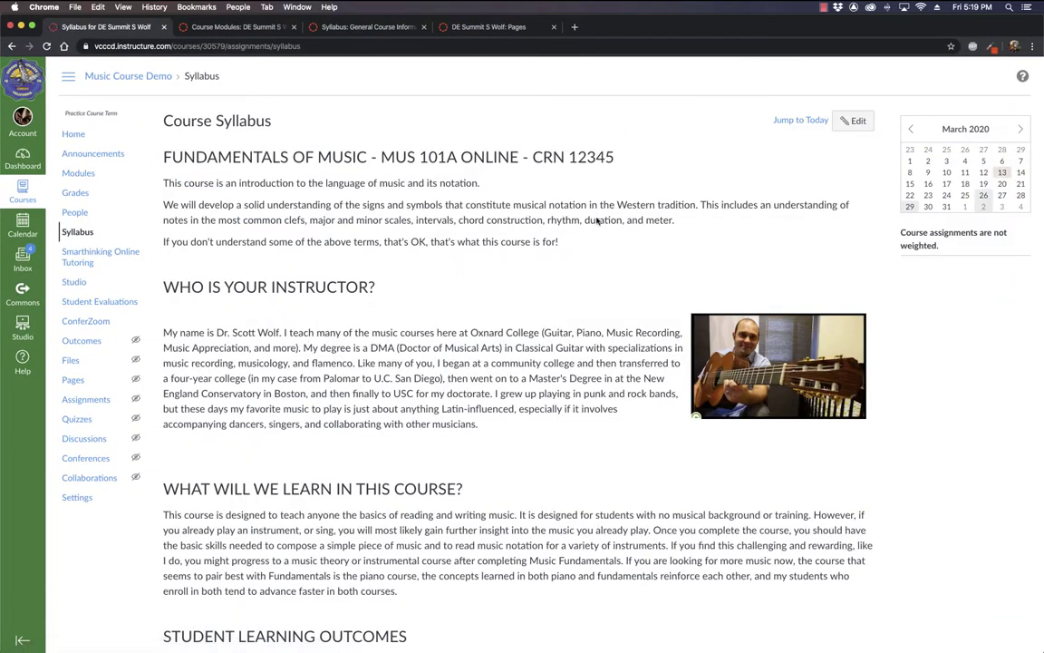
{"action": "scroll", "coordinate": [545, 186], "scroll_direction": "down", "scroll_amount": 5}
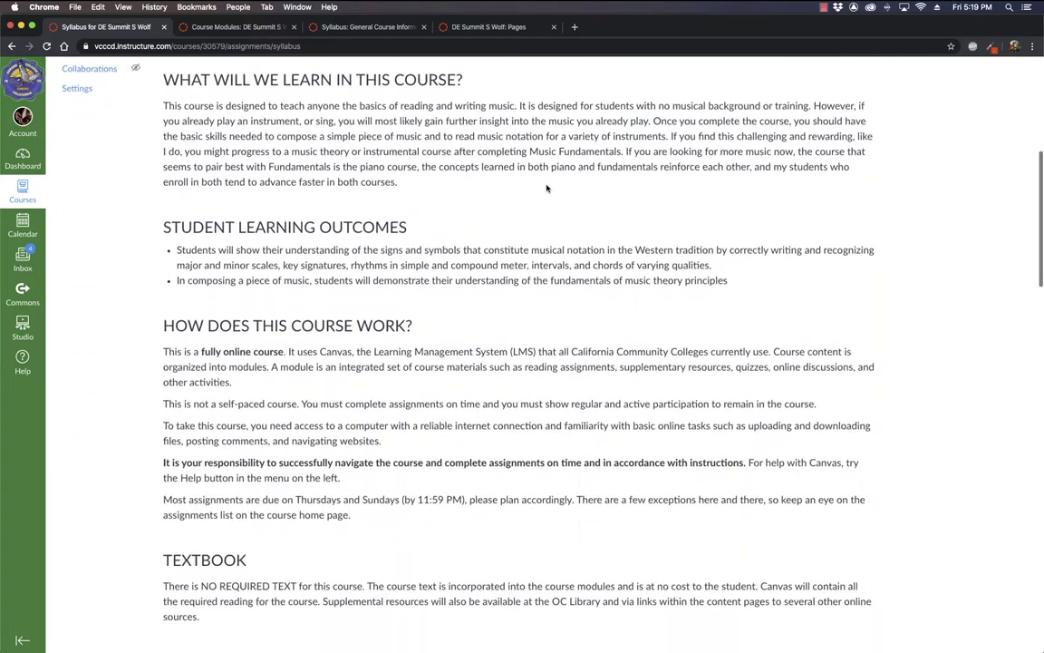
{"action": "scroll", "coordinate": [545, 187], "scroll_direction": "down", "scroll_amount": 10}
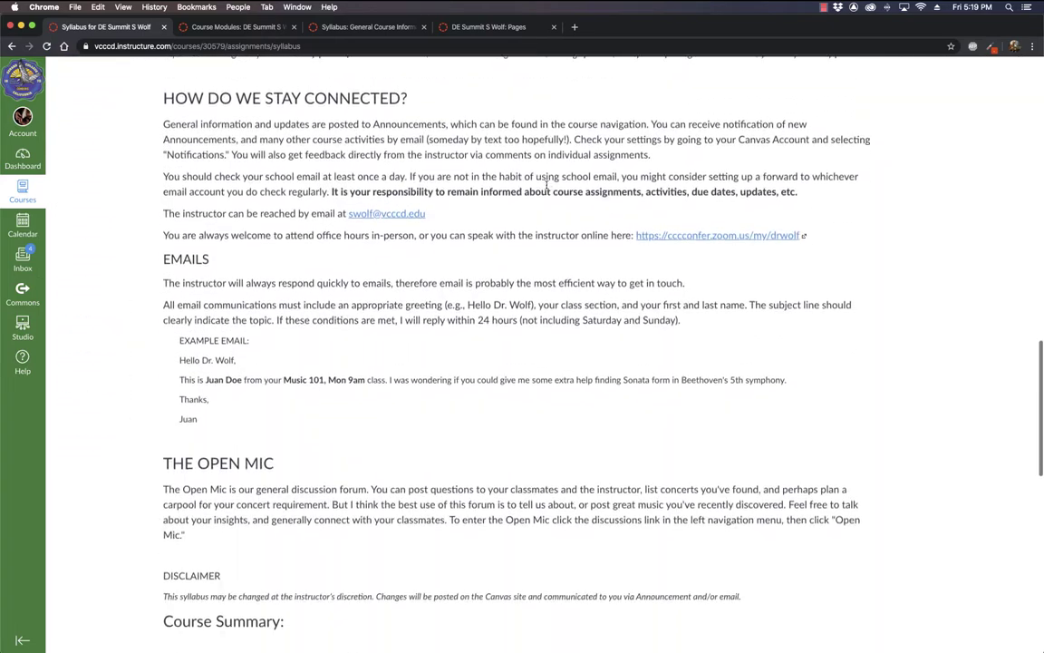
{"action": "scroll", "coordinate": [546, 187], "scroll_direction": "down", "scroll_amount": 7}
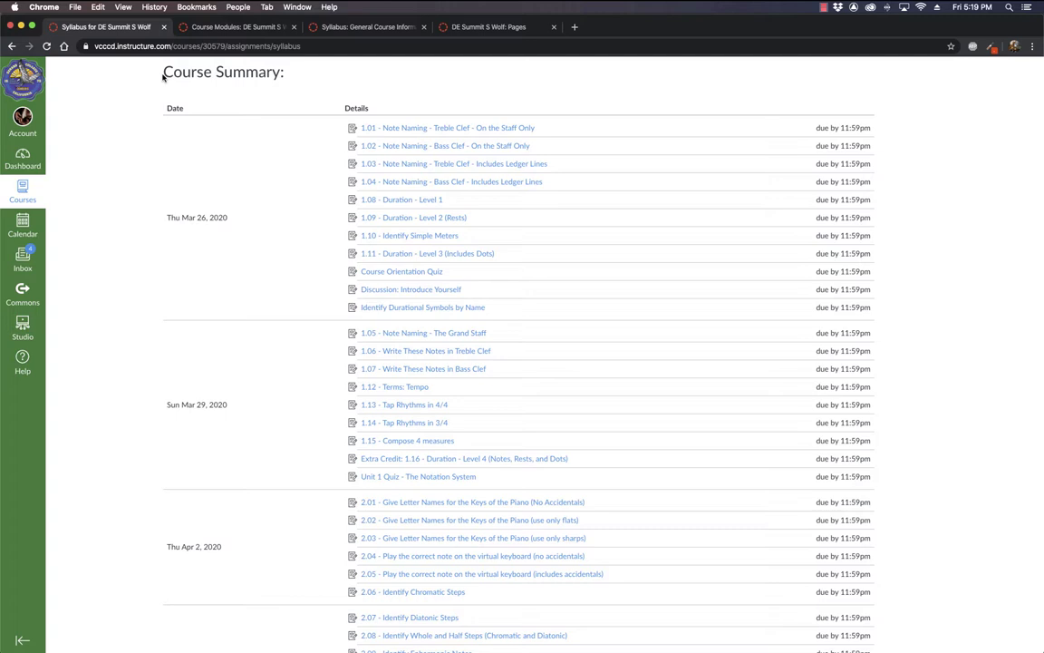
{"action": "scroll", "coordinate": [163, 78], "scroll_direction": "up", "scroll_amount": 3}
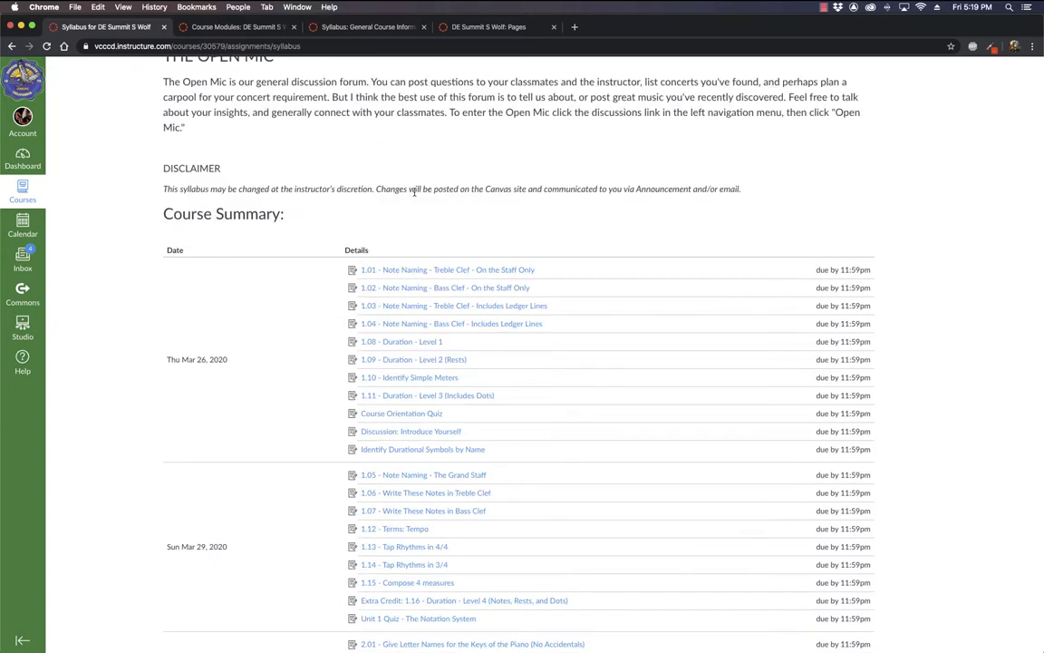
- Reload the syllabus page and scroll through it again to the Course Summary
{"action": "key", "text": "super+r"}
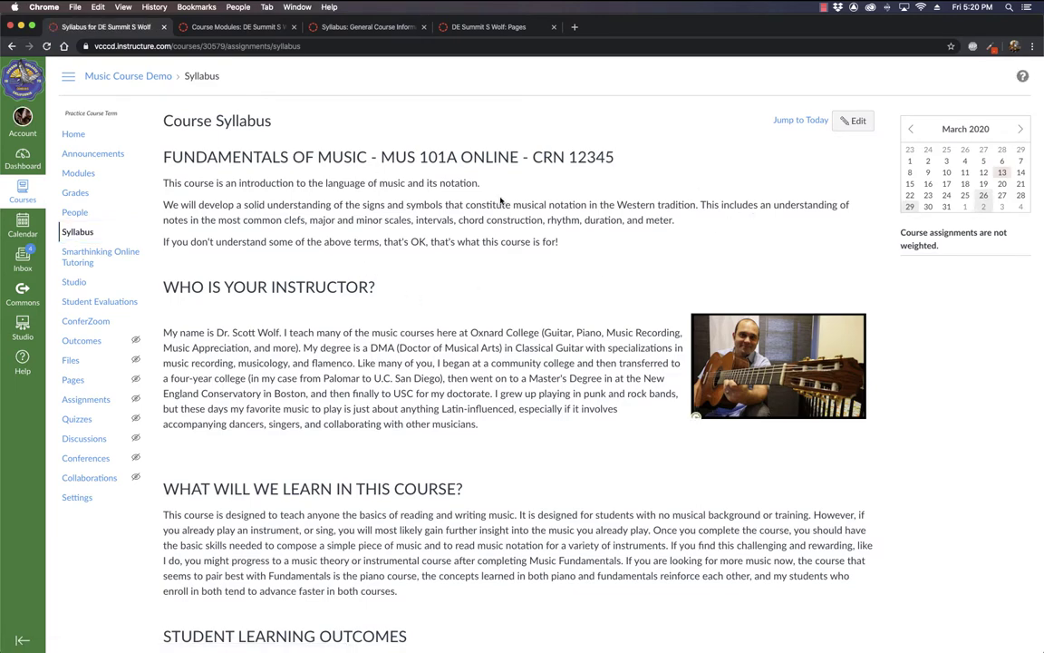
{"action": "scroll", "coordinate": [463, 201], "scroll_direction": "down", "scroll_amount": 5}
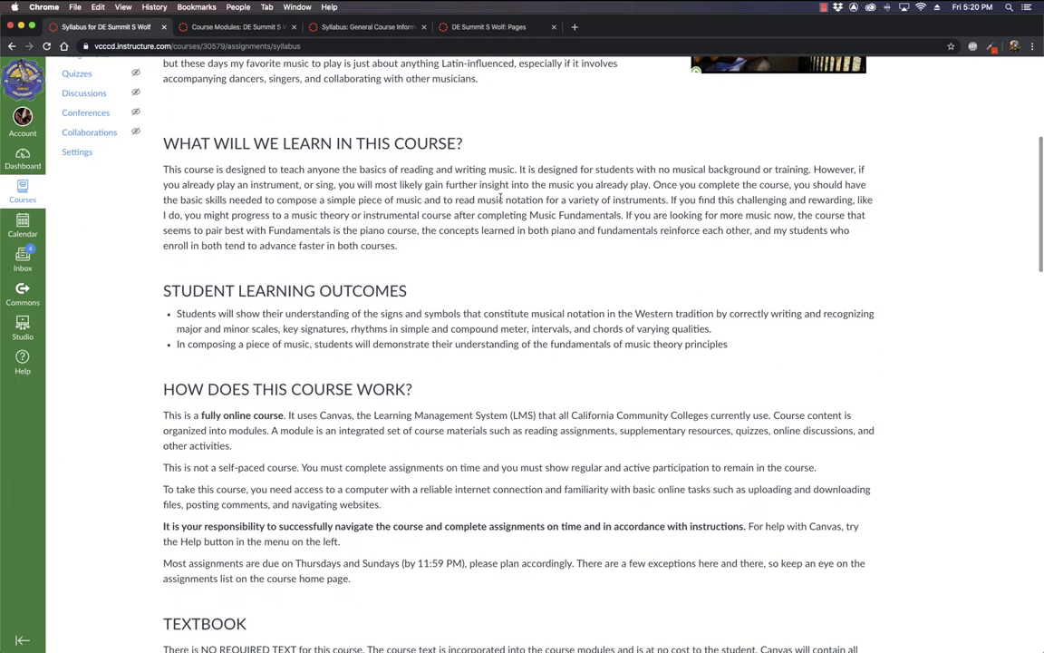
{"action": "scroll", "coordinate": [500, 198], "scroll_direction": "down", "scroll_amount": 7}
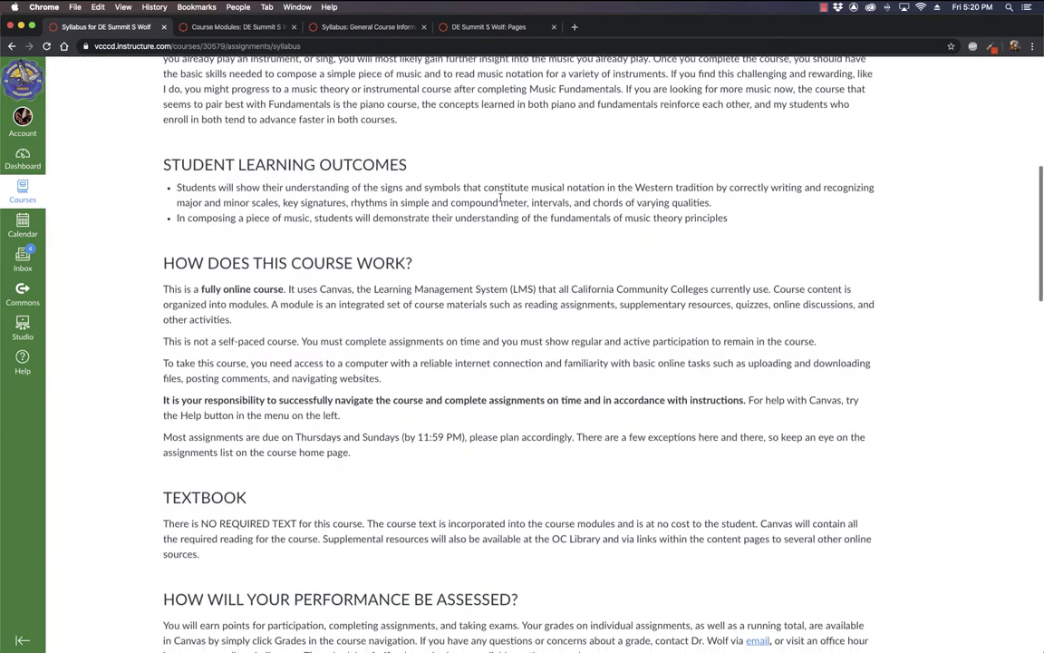
{"action": "scroll", "coordinate": [500, 201], "scroll_direction": "down", "scroll_amount": 14}
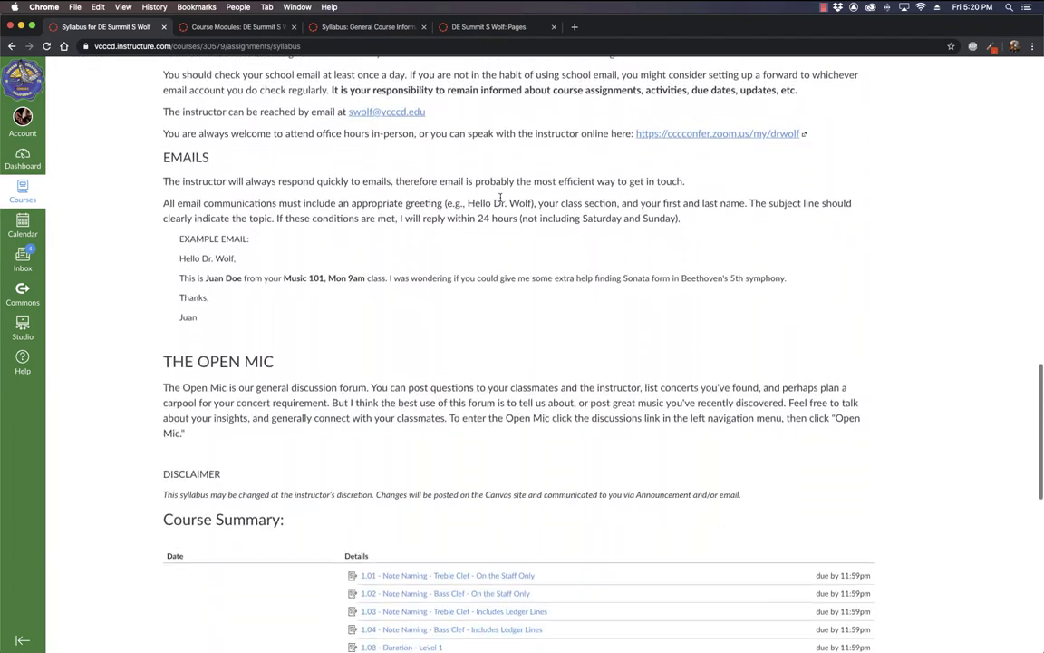
{"action": "scroll", "coordinate": [500, 201], "scroll_direction": "down", "scroll_amount": 2}
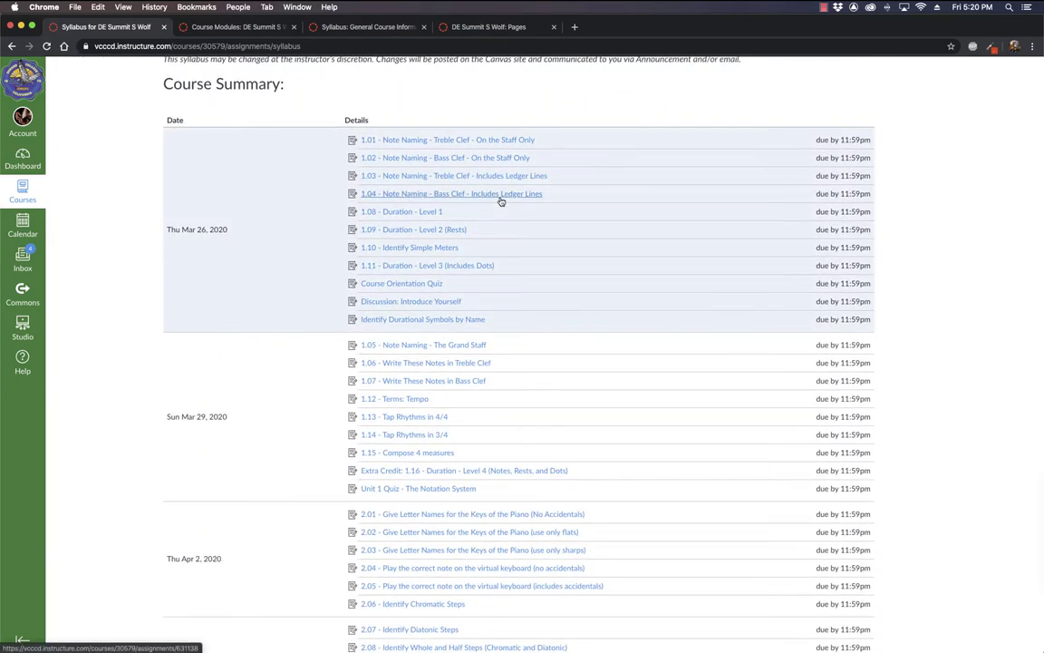
{"action": "scroll", "coordinate": [500, 200], "scroll_direction": "up", "scroll_amount": 20}
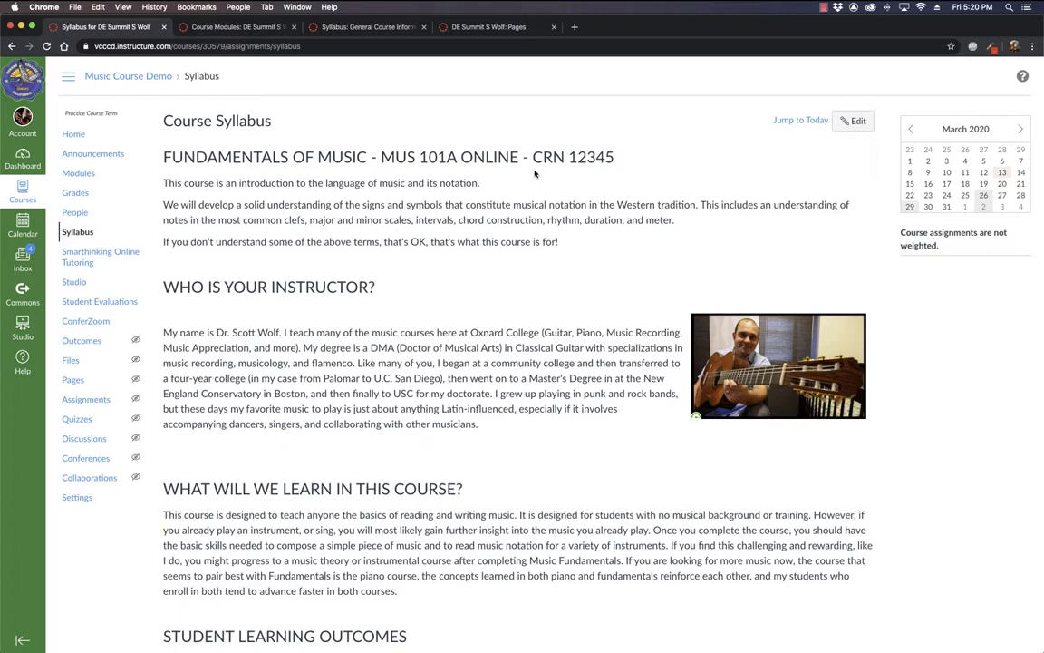
{"action": "scroll", "coordinate": [535, 173], "scroll_direction": "down", "scroll_amount": 15}
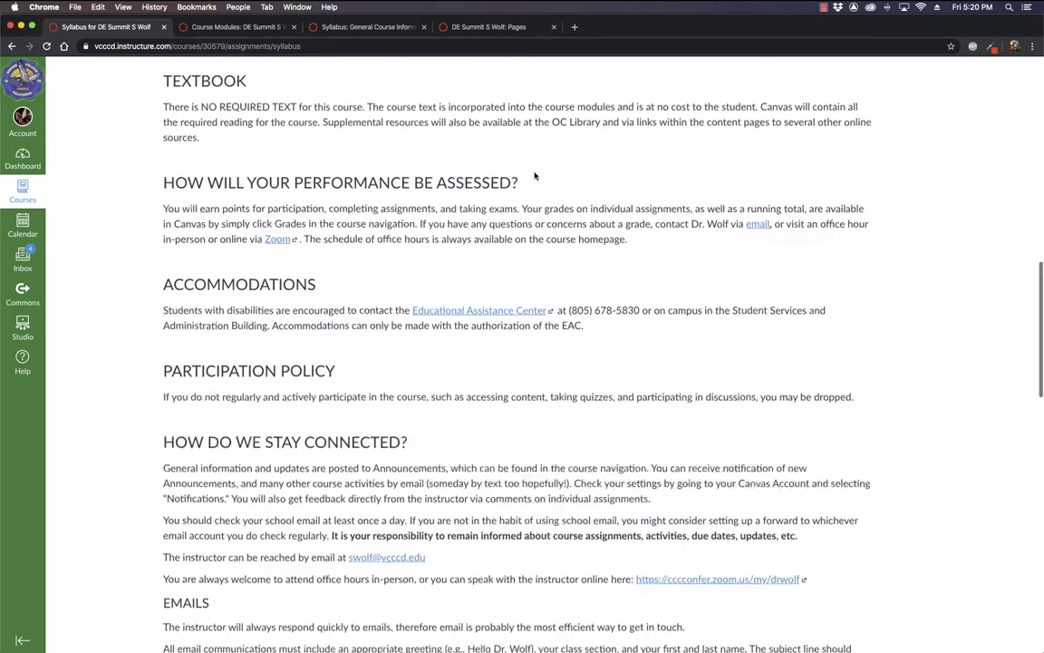
{"action": "scroll", "coordinate": [535, 175], "scroll_direction": "down", "scroll_amount": 10}
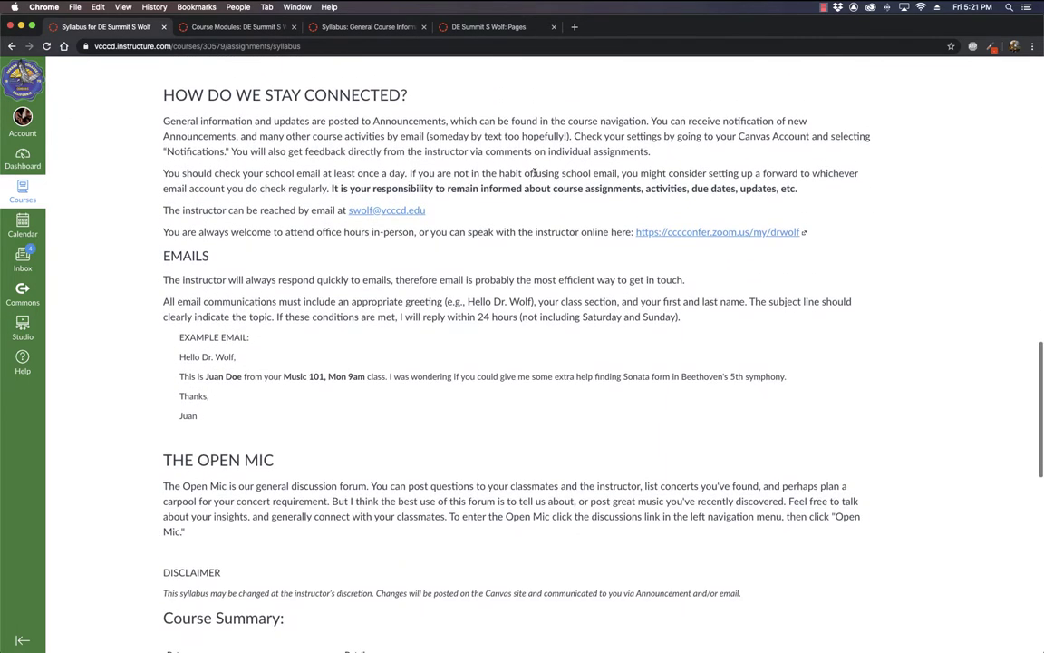
{"action": "scroll", "coordinate": [535, 175], "scroll_direction": "down", "scroll_amount": 2}
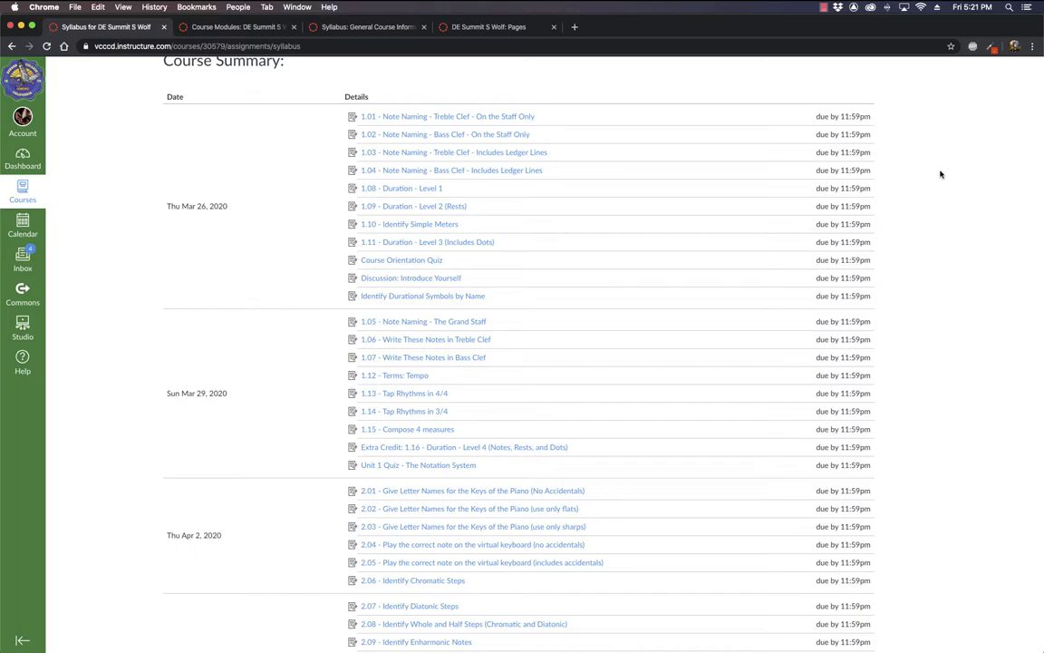
{"action": "scroll", "coordinate": [940, 174], "scroll_direction": "up", "scroll_amount": 20}
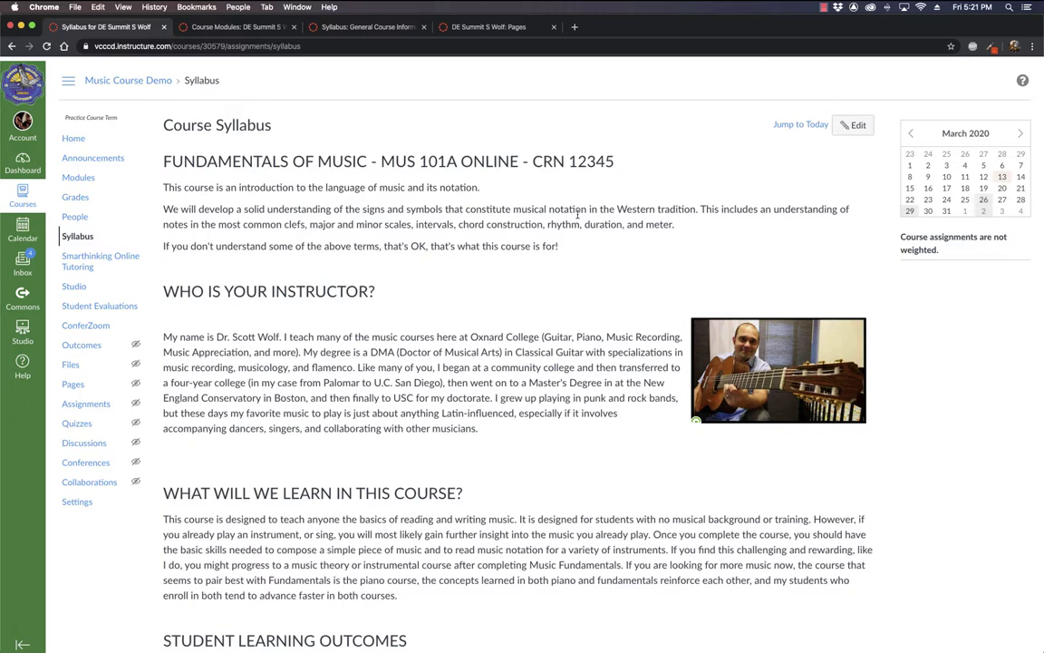
{"action": "scroll", "coordinate": [577, 215], "scroll_direction": "down", "scroll_amount": 20}
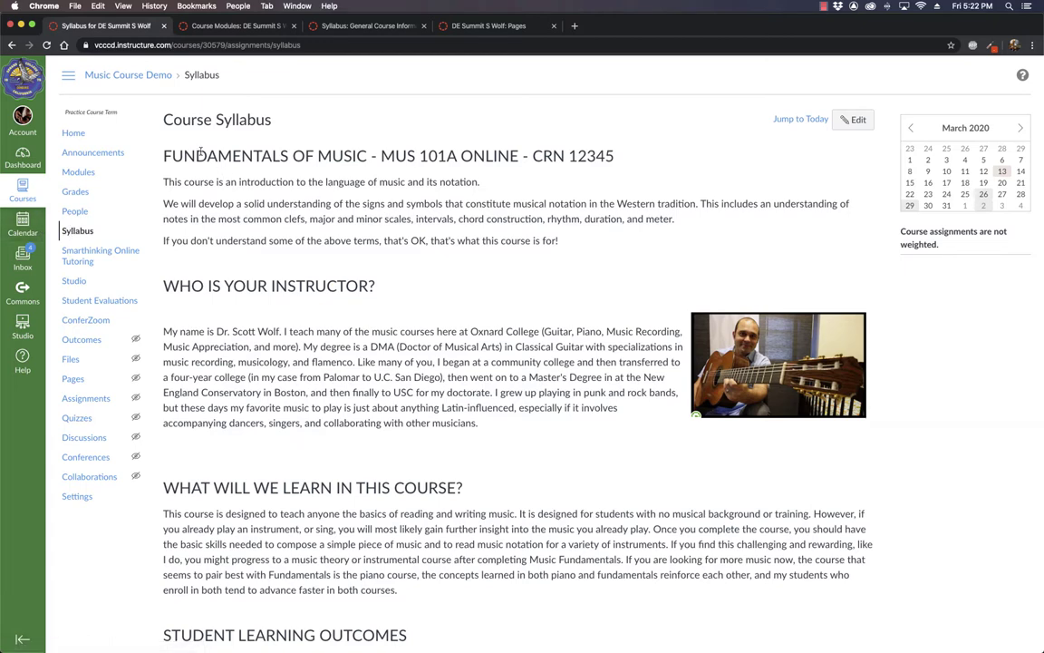
- Visit Modules, select the syllabus's Course Summary heading, then go to the course Home
{"action": "left_click", "coordinate": [115, 173]}
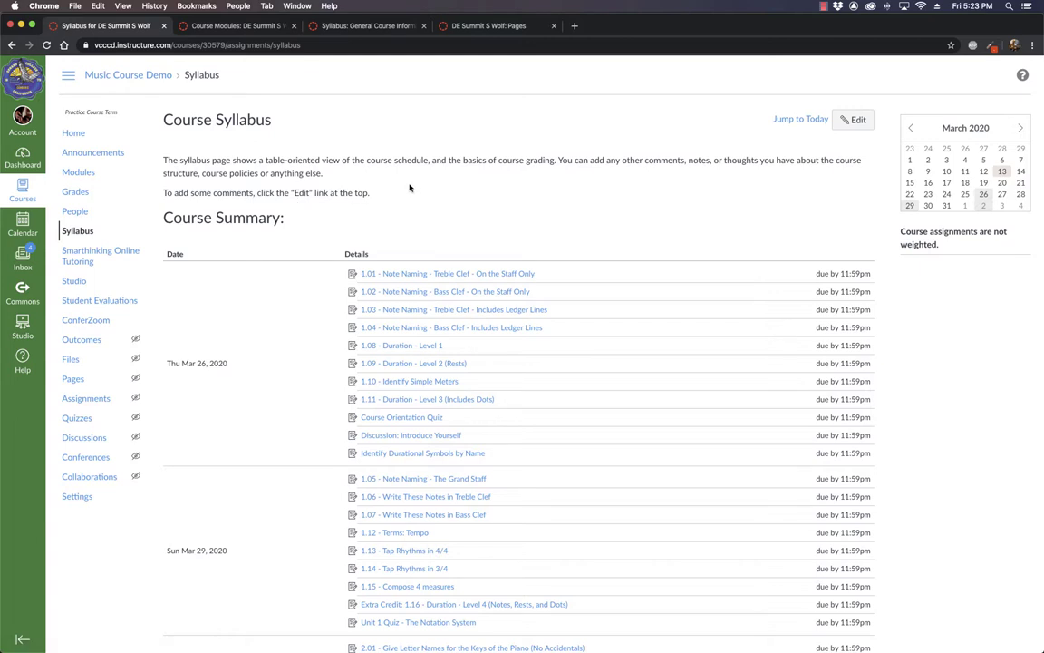
{"action": "left_click_drag", "start_coordinate": [161, 217], "coordinate": [343, 217]}
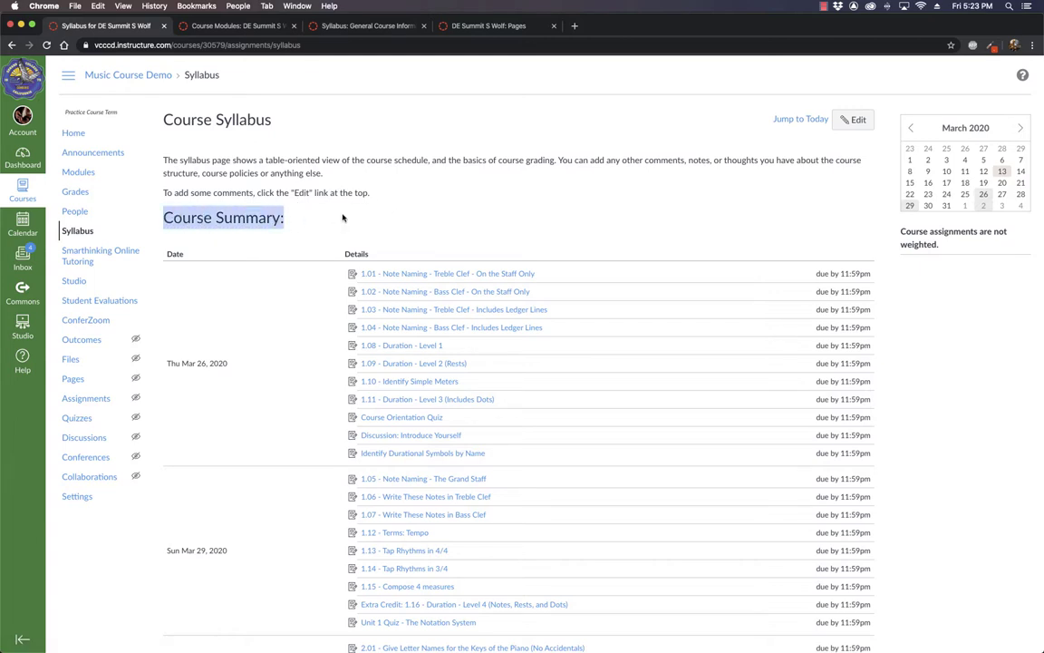
{"action": "left_click", "coordinate": [421, 220]}
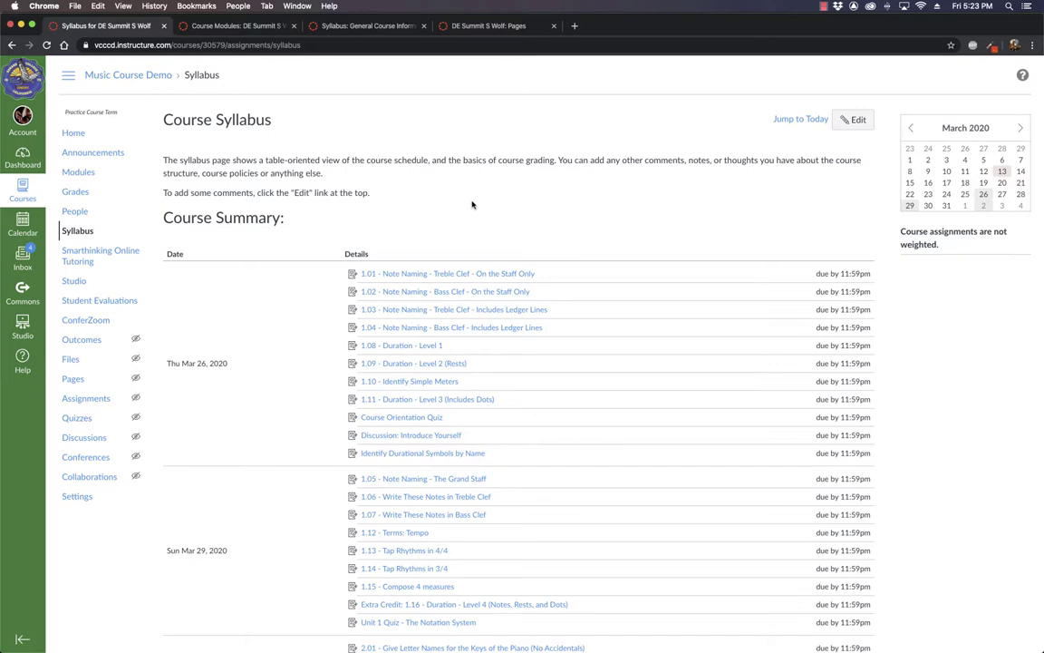
{"action": "left_click", "coordinate": [80, 135]}
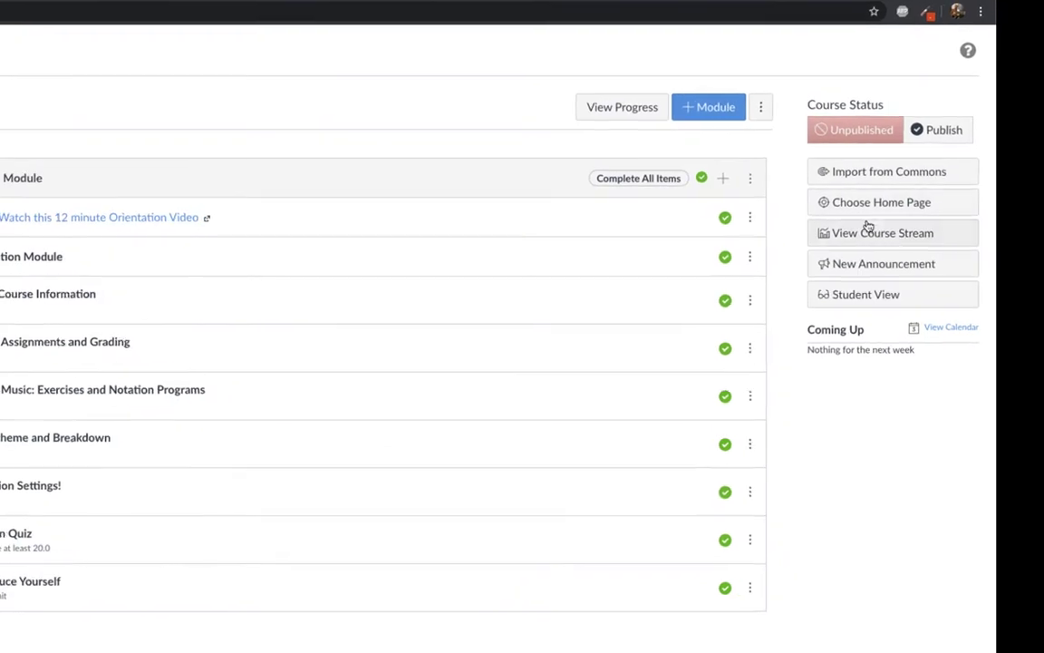
- Choose Syllabus as the Music Course Demo home page and save it
{"action": "left_click", "coordinate": [861, 204]}
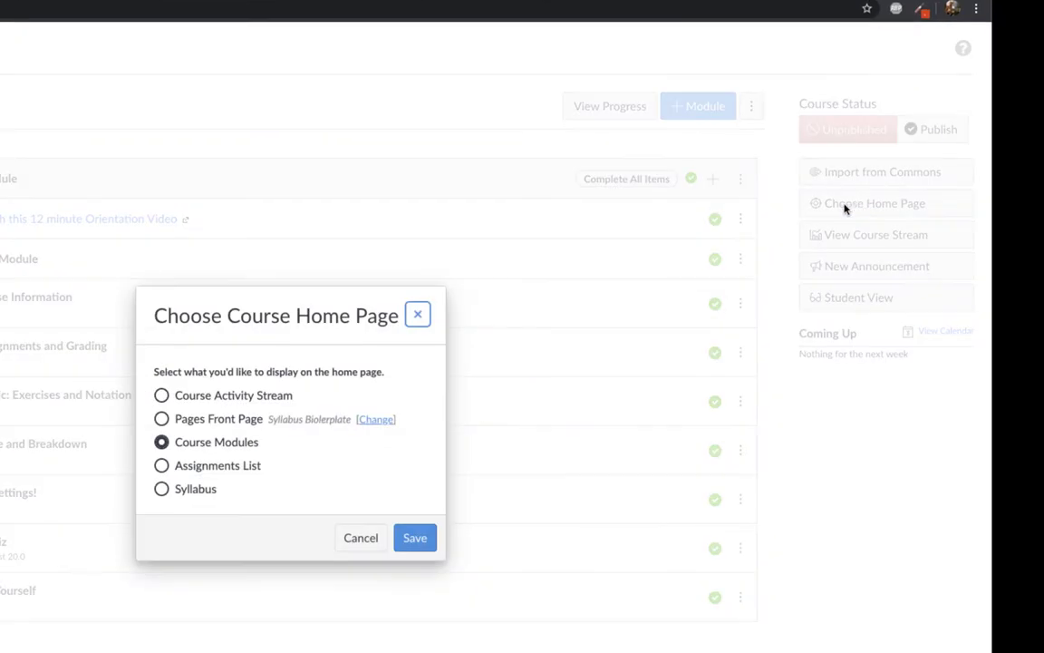
{"action": "left_click", "coordinate": [161, 488]}
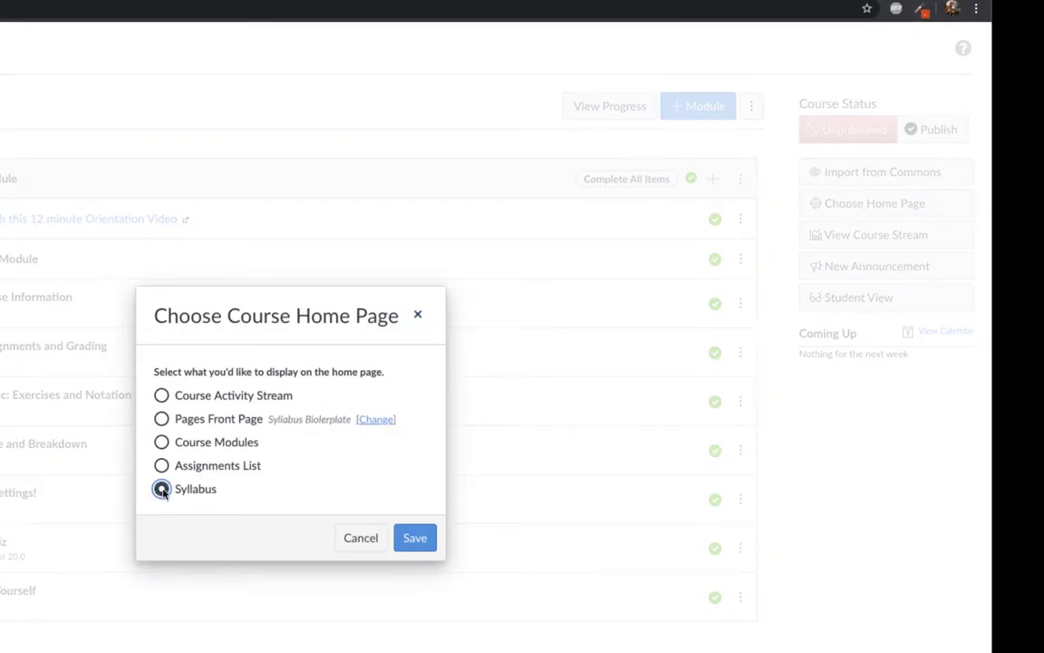
{"action": "left_click", "coordinate": [430, 542]}
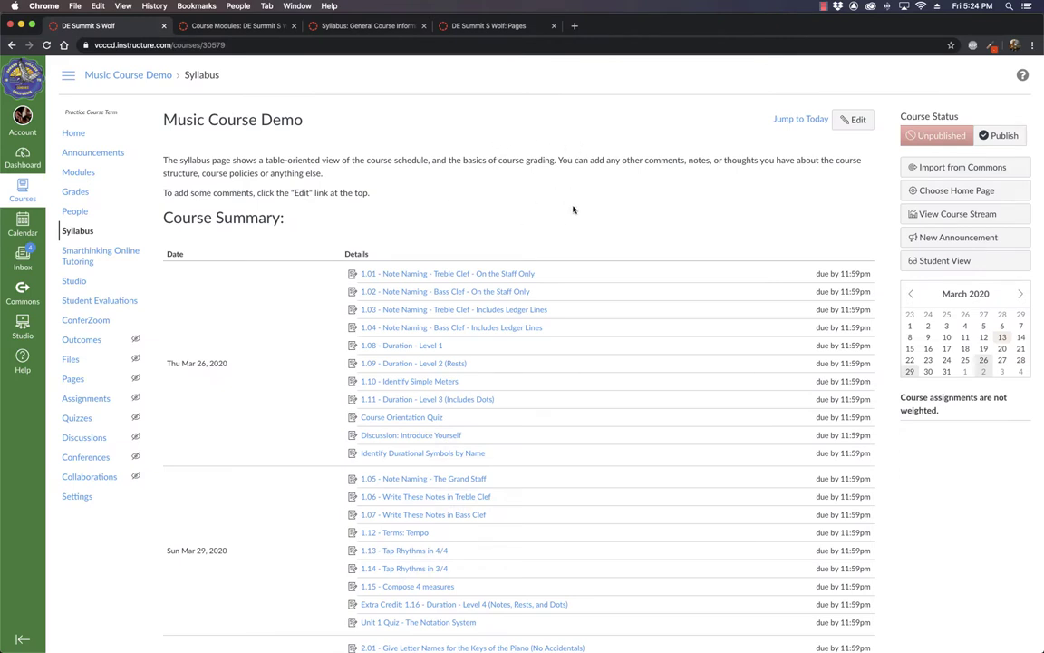
- Disable the Syllabus item in Settings navigation, save, and return to the course Home
{"action": "left_click", "coordinate": [73, 503]}
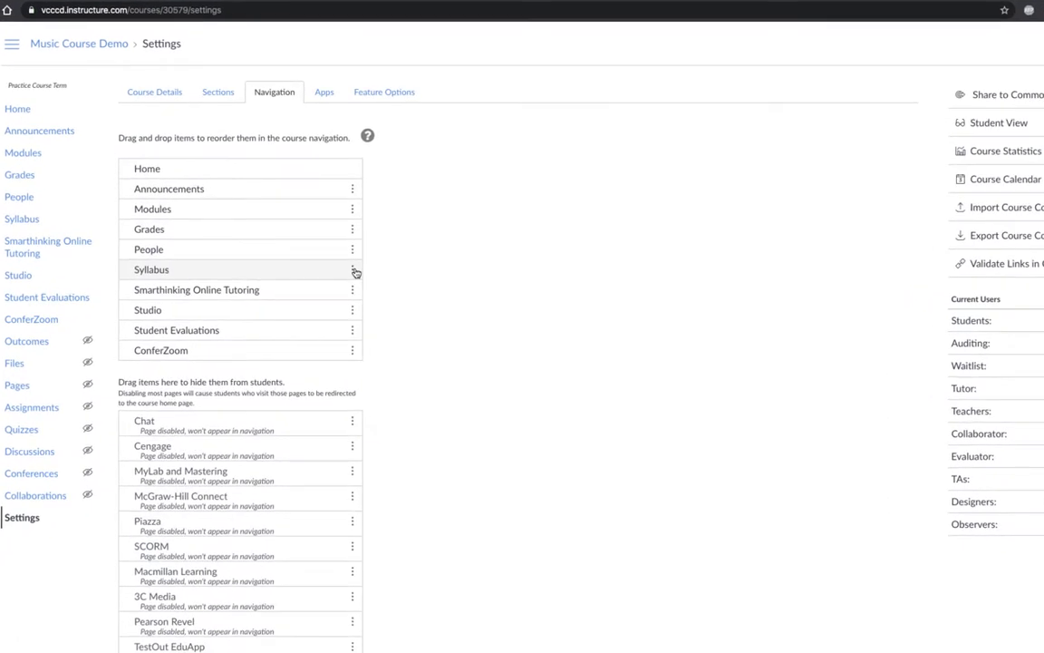
{"action": "left_click", "coordinate": [353, 270]}
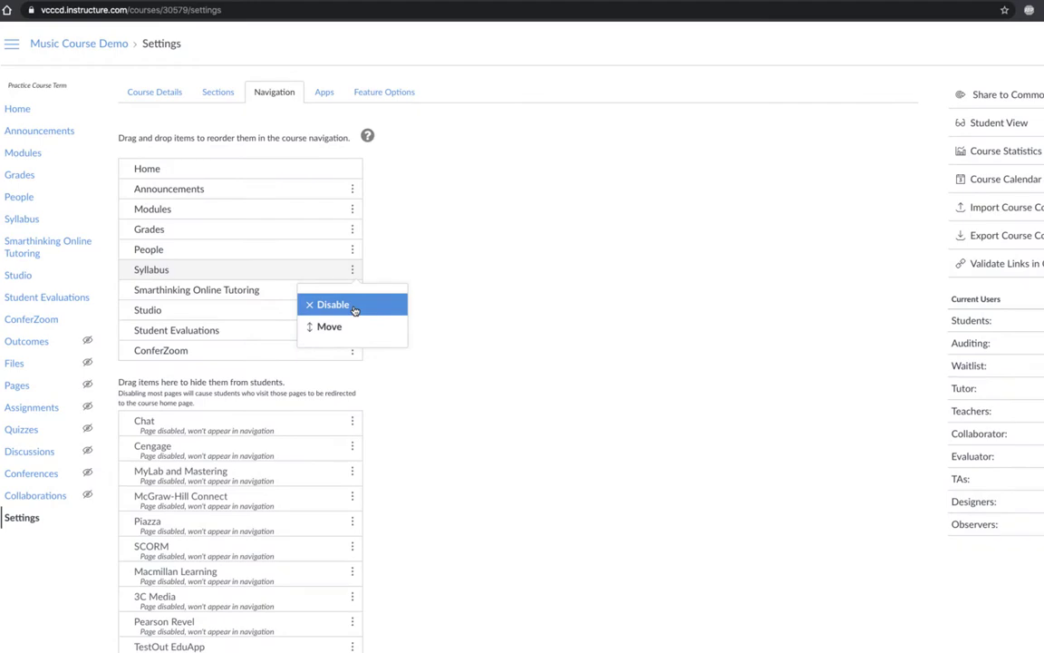
{"action": "left_click", "coordinate": [353, 306]}
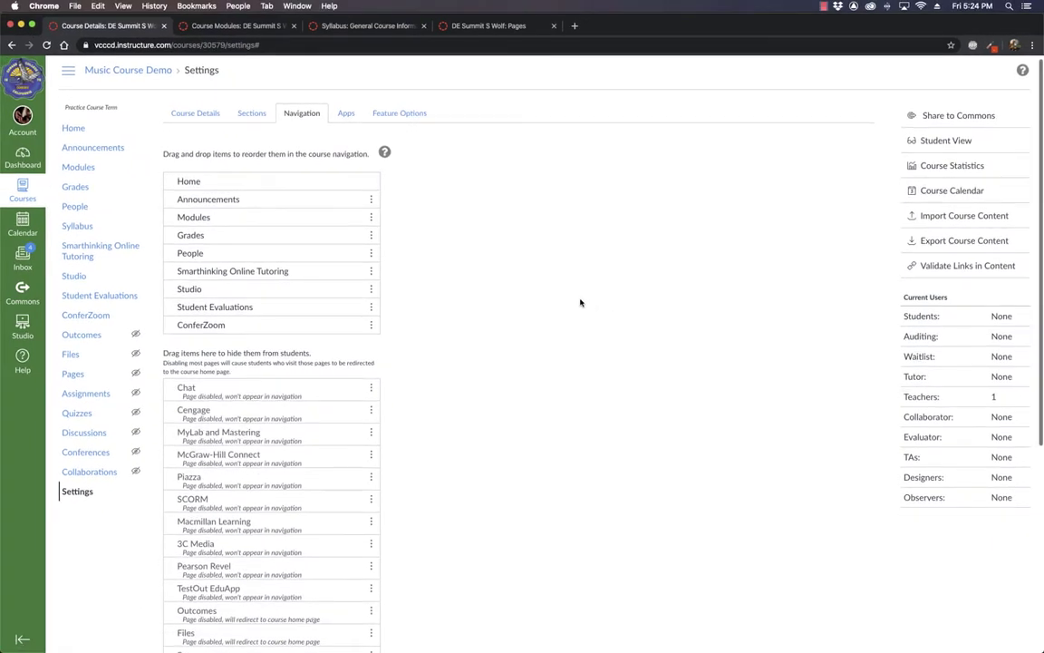
{"action": "scroll", "coordinate": [580, 303], "scroll_direction": "down", "scroll_amount": 5}
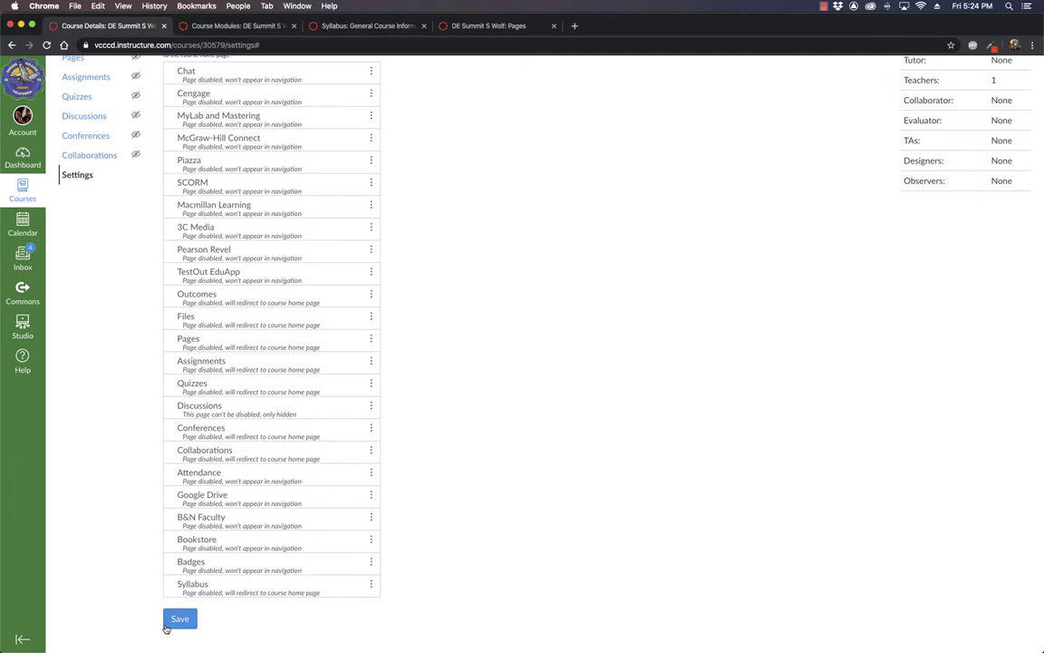
{"action": "left_click", "coordinate": [179, 618]}
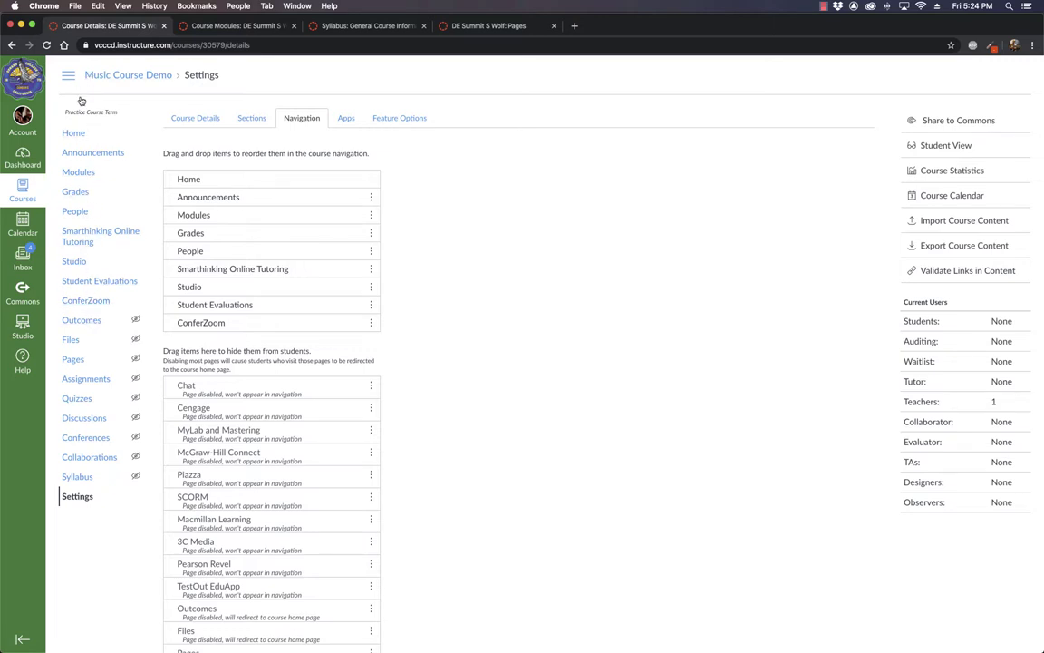
{"action": "left_click", "coordinate": [77, 133]}
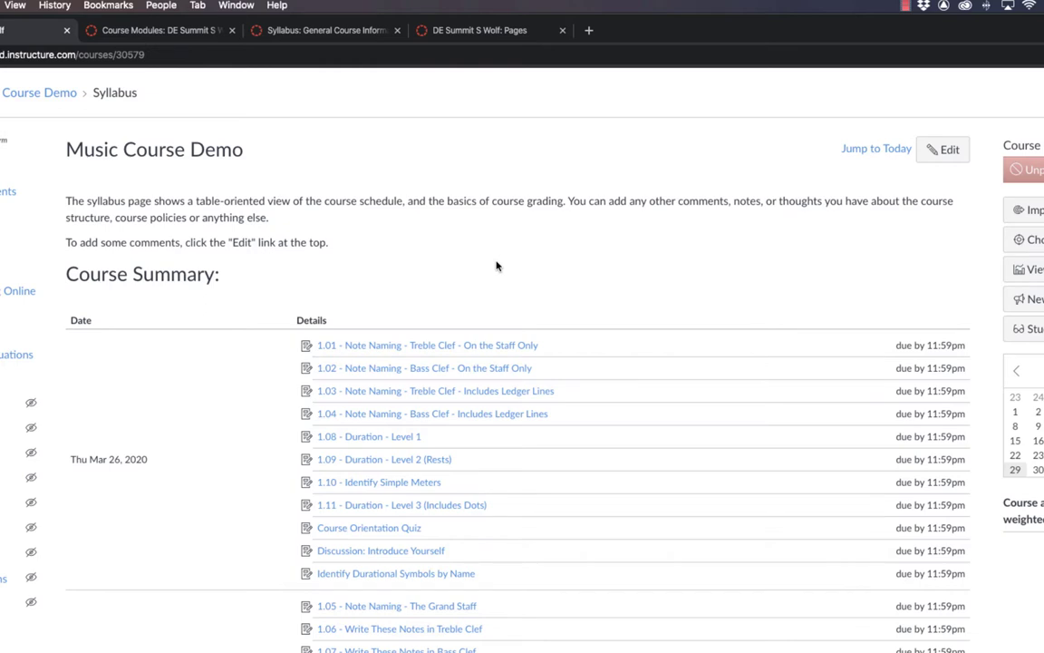
- Select the Syllabus Biolerplate content from Quicklinks to Open Mic, then start editing the course syllabus
{"action": "right_click", "coordinate": [71, 358]}
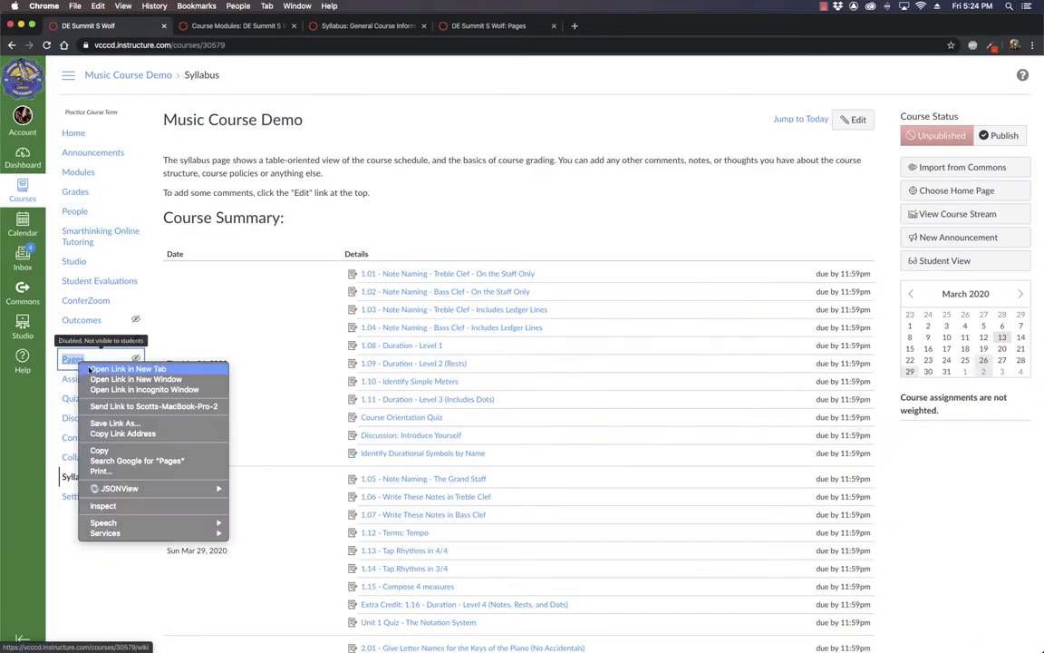
{"action": "left_click", "coordinate": [127, 366]}
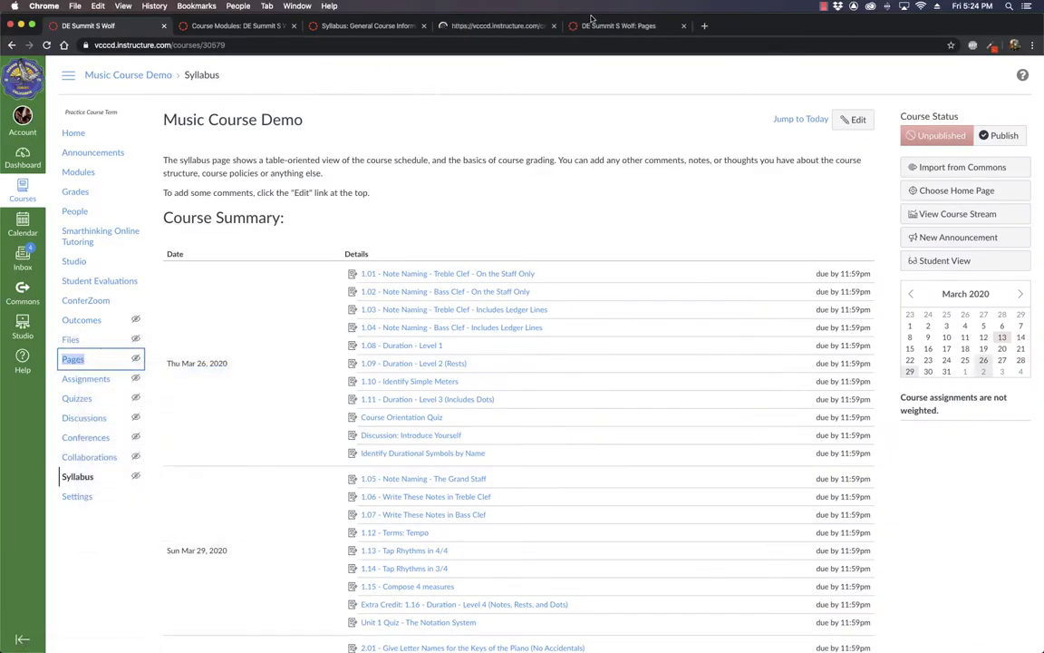
{"action": "left_click", "coordinate": [535, 26]}
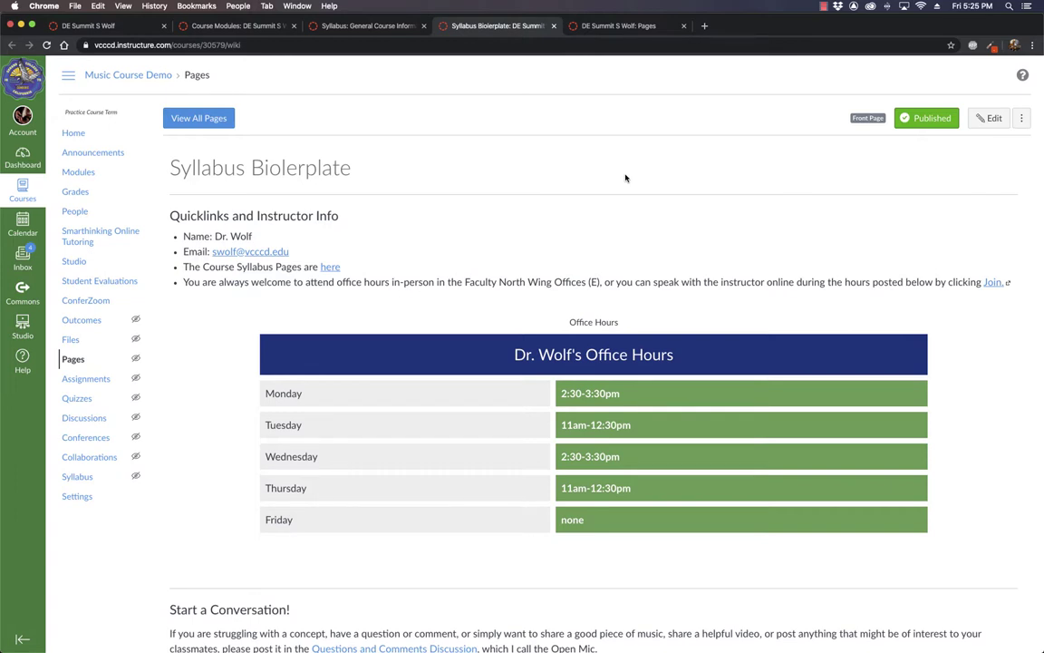
{"action": "scroll", "coordinate": [626, 178], "scroll_direction": "down", "scroll_amount": 1}
{"action": "left_click", "coordinate": [990, 78]}
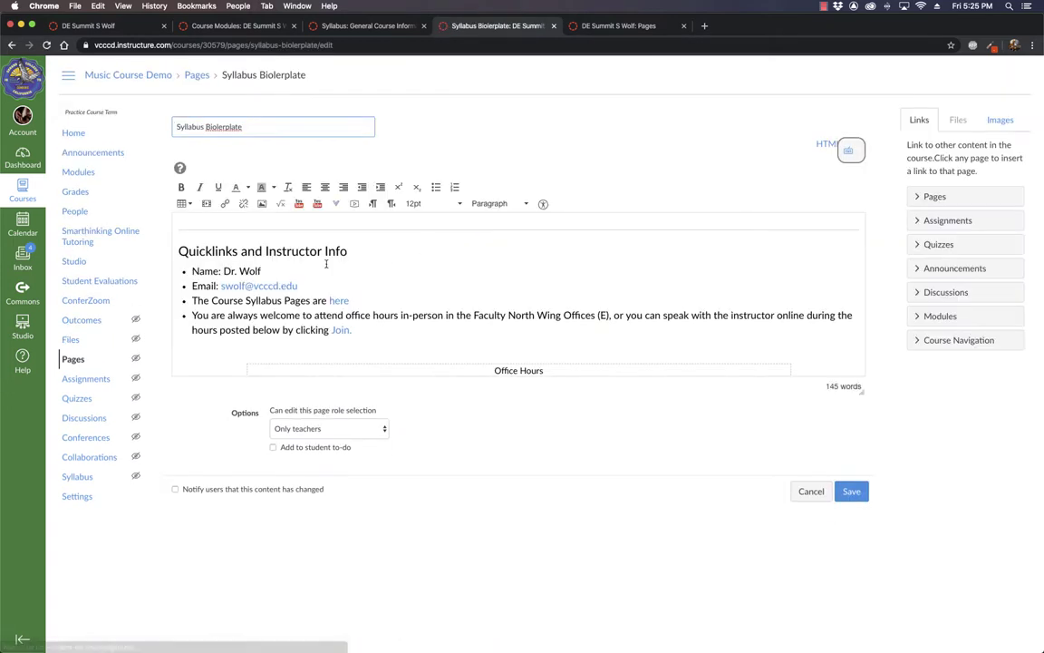
{"action": "left_click_drag", "start_coordinate": [192, 220], "coordinate": [735, 480]}
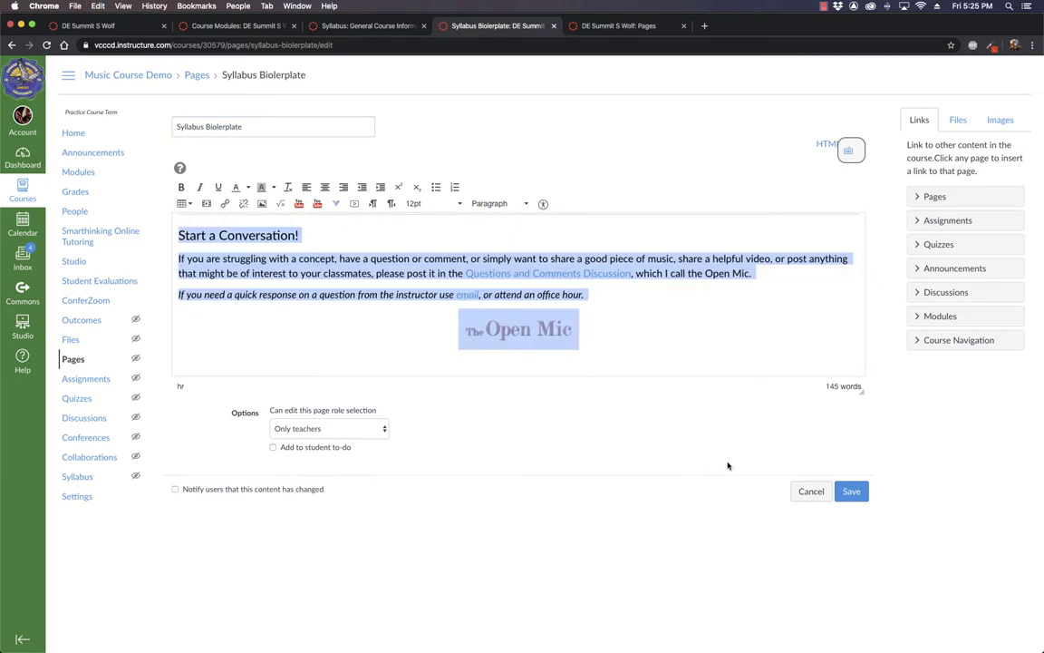
{"action": "left_click", "coordinate": [809, 493]}
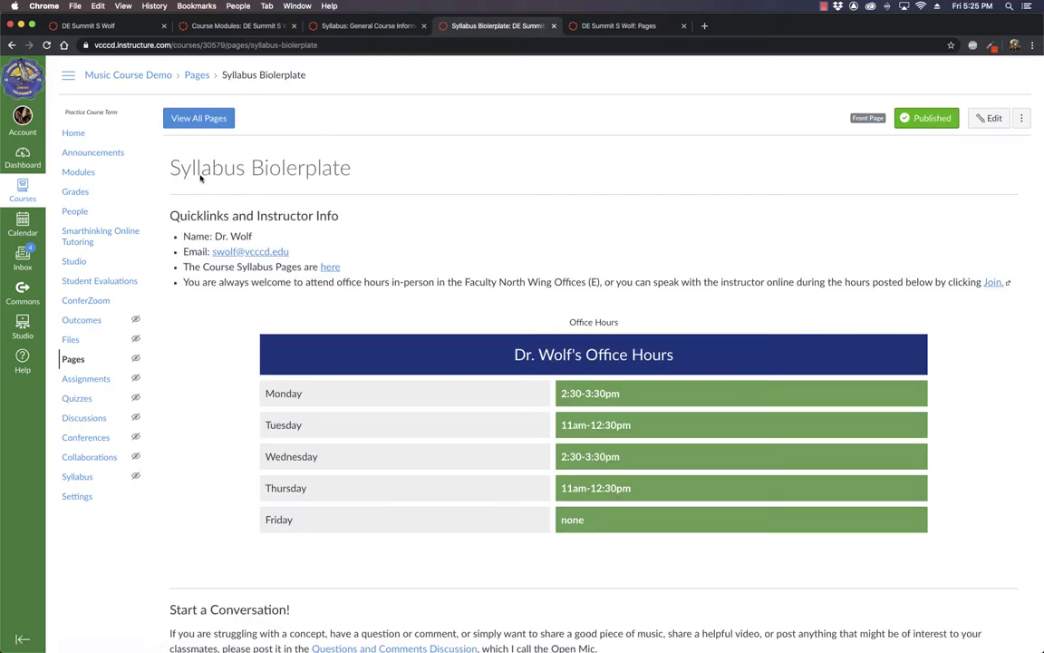
{"action": "left_click", "coordinate": [72, 133]}
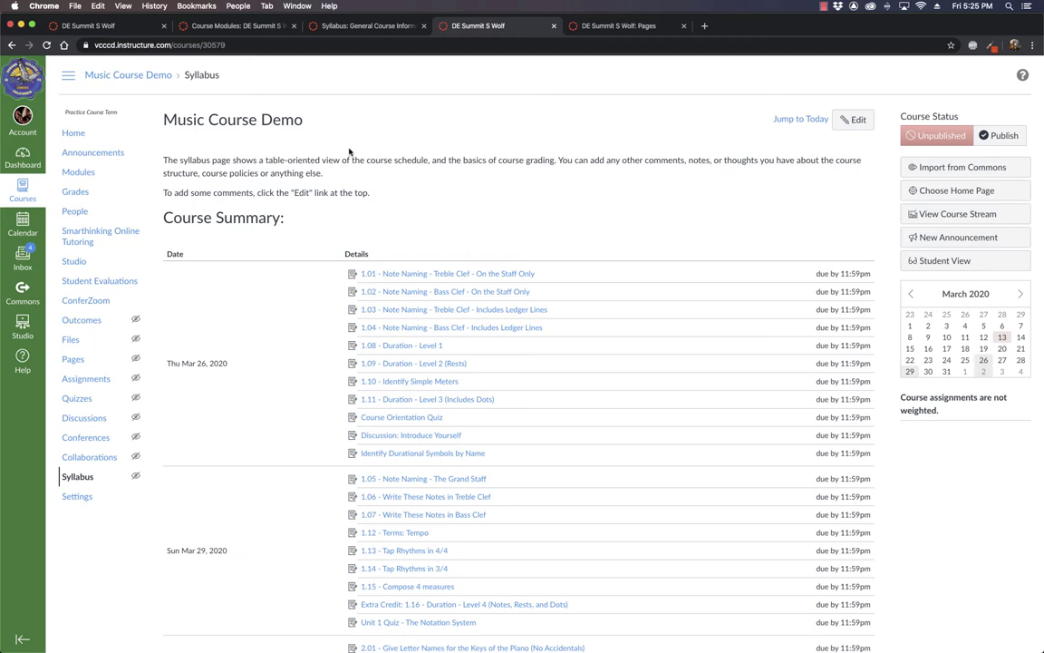
{"action": "left_click", "coordinate": [853, 119]}
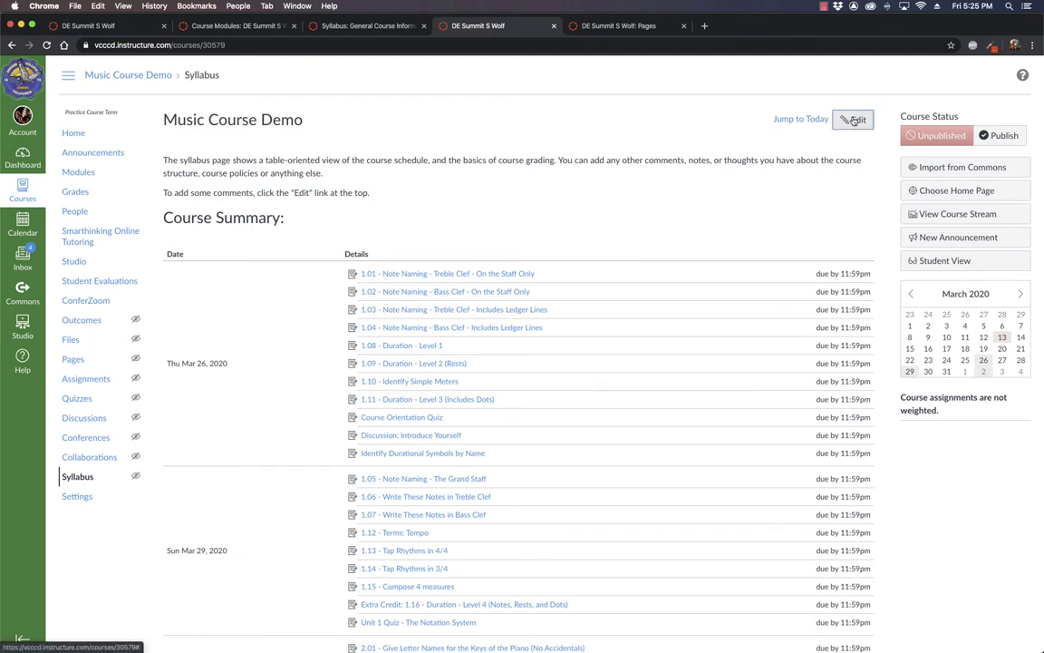
- Paste the boilerplate into the empty Syllabus Description, update the syllabus, and review the result
{"action": "left_click", "coordinate": [399, 220]}
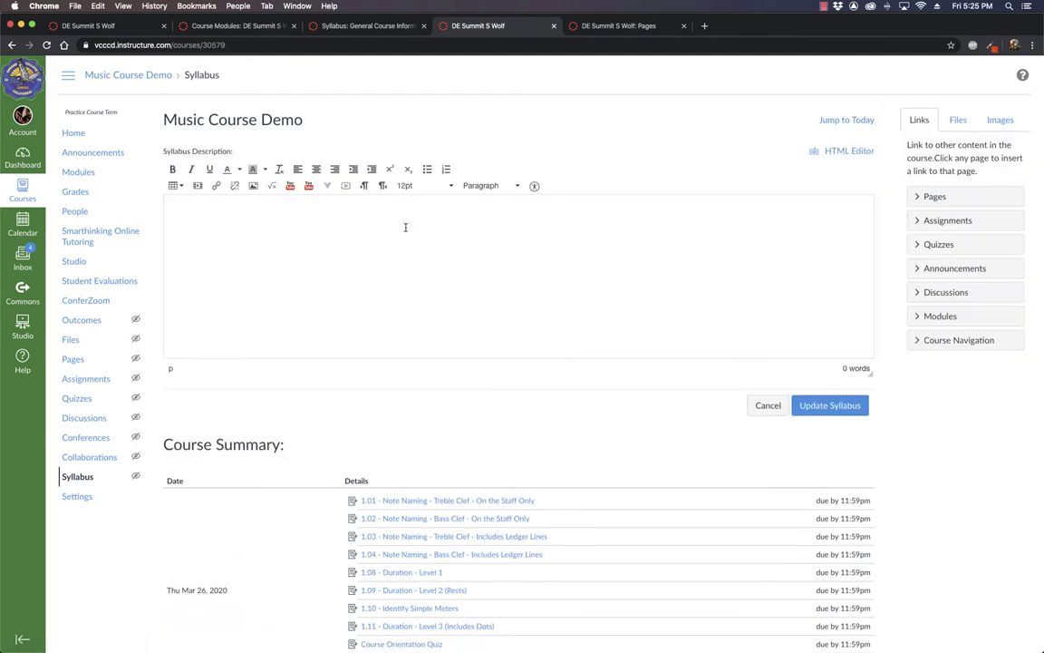
{"action": "type", "text": "Start a Conversation! If you are struggling with a concept, have a question or comment, or simply want to share a good piece of music, share a helpful video, or post anything that might be of interest to your classmates, please post it in the Questions and Comments Discussion, which I call the Open Mic. If you need a quick response on a question from the instructor use email, or attend an office hour. The Open Mic"}
{"action": "left_click", "coordinate": [816, 404]}
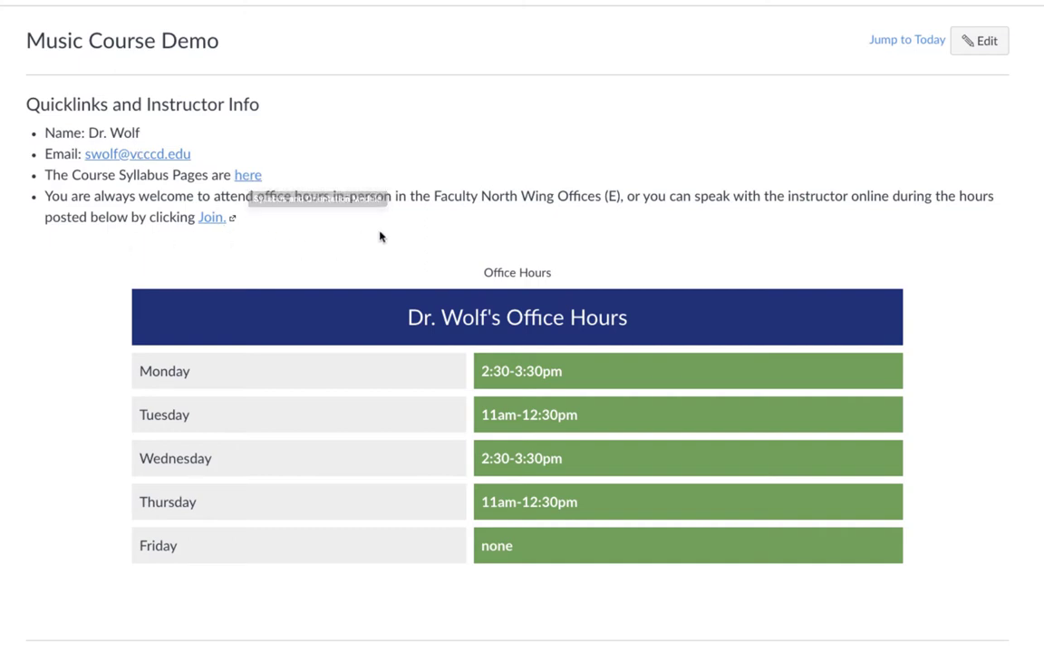
{"action": "scroll", "coordinate": [393, 233], "scroll_direction": "down", "scroll_amount": 1}
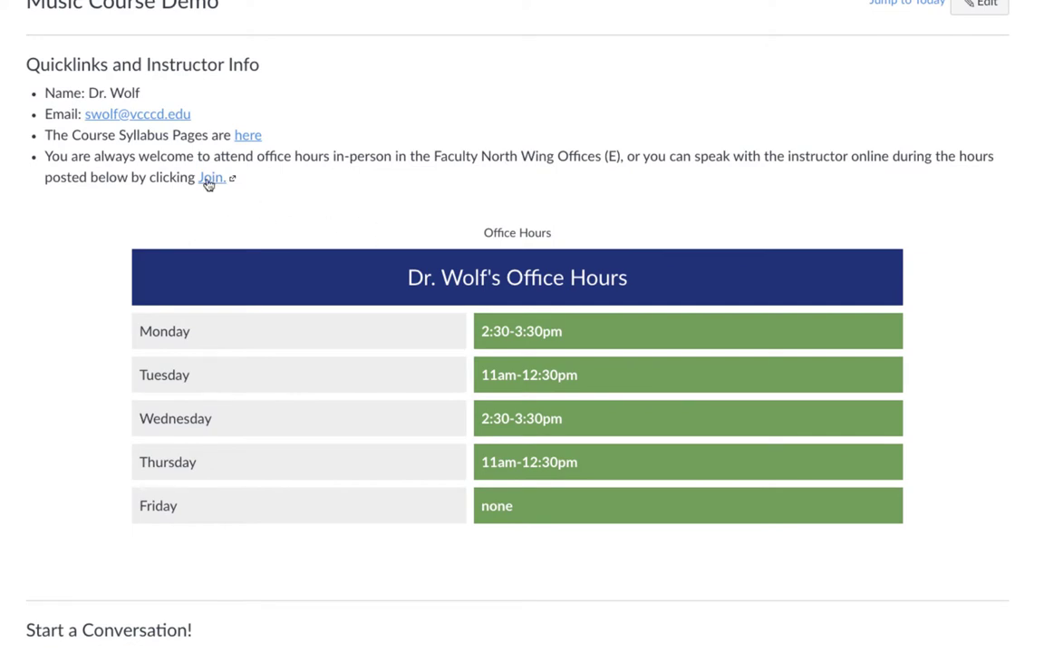
{"action": "scroll", "coordinate": [314, 191], "scroll_direction": "down", "scroll_amount": 2}
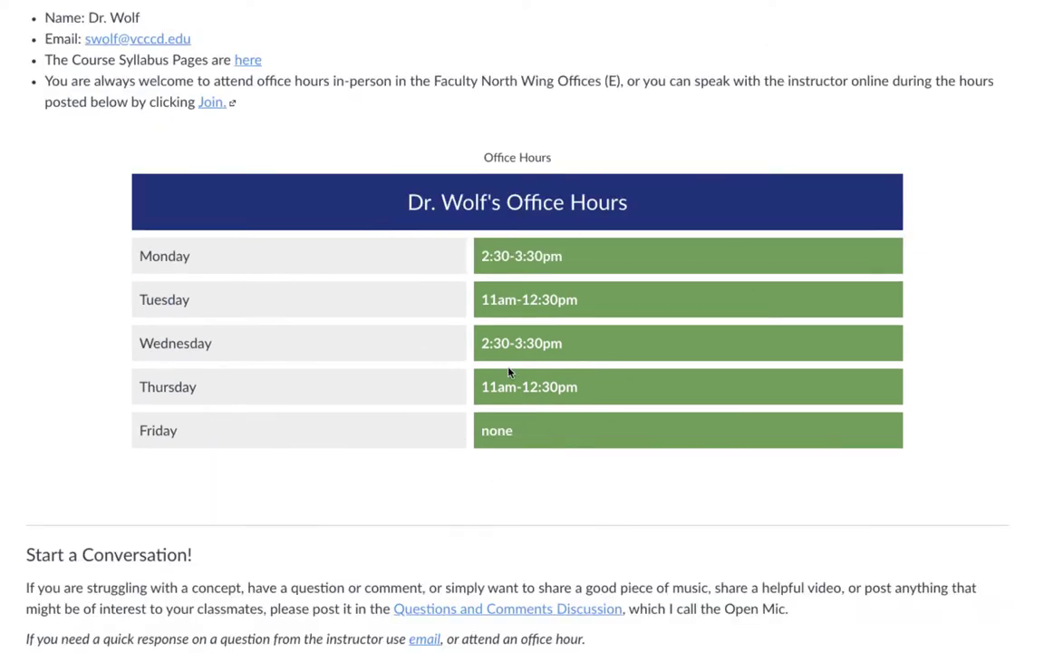
{"action": "scroll", "coordinate": [508, 371], "scroll_direction": "down", "scroll_amount": 10}
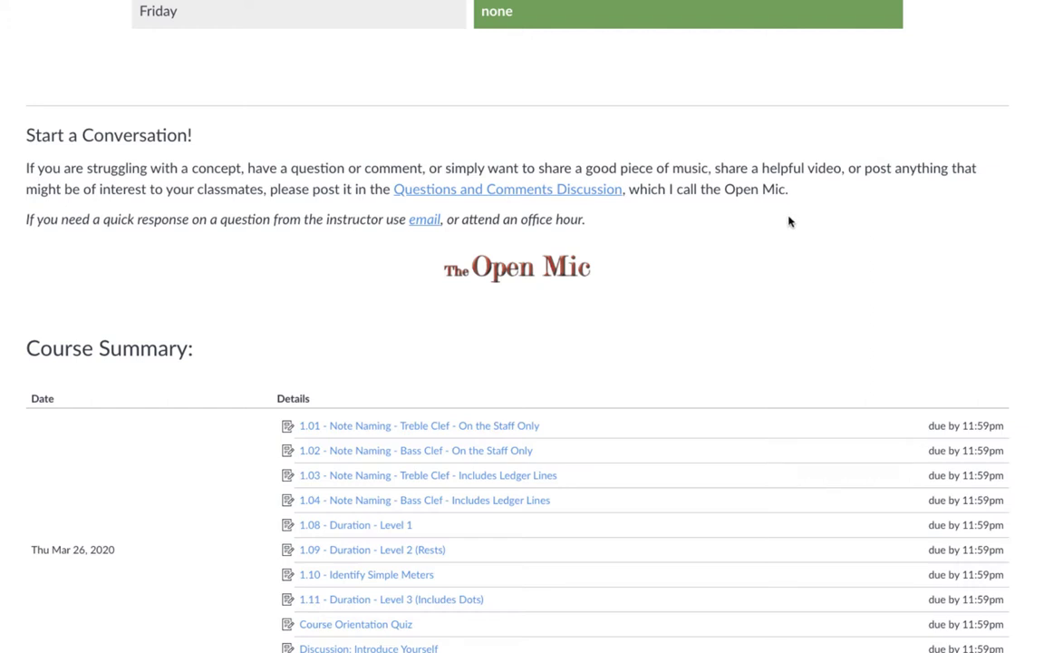
{"action": "scroll", "coordinate": [319, 262], "scroll_direction": "up", "scroll_amount": 6}
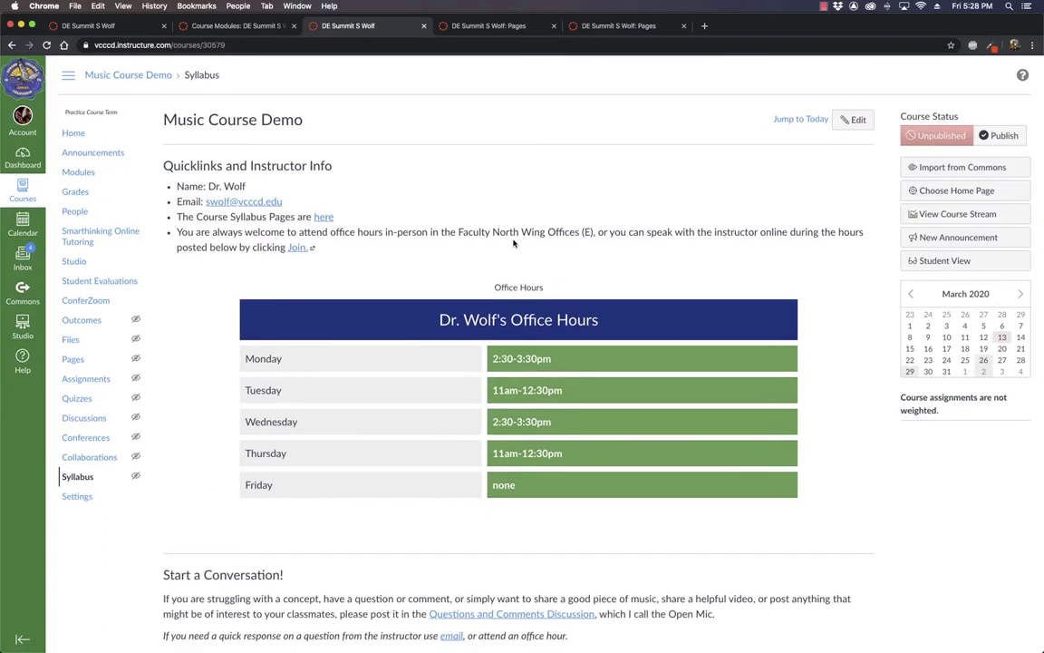
- Open the Pages list in a new tab, view the 00 page, and open Module 1's page
{"action": "right_click", "coordinate": [89, 360]}
{"action": "left_click", "coordinate": [102, 363]}
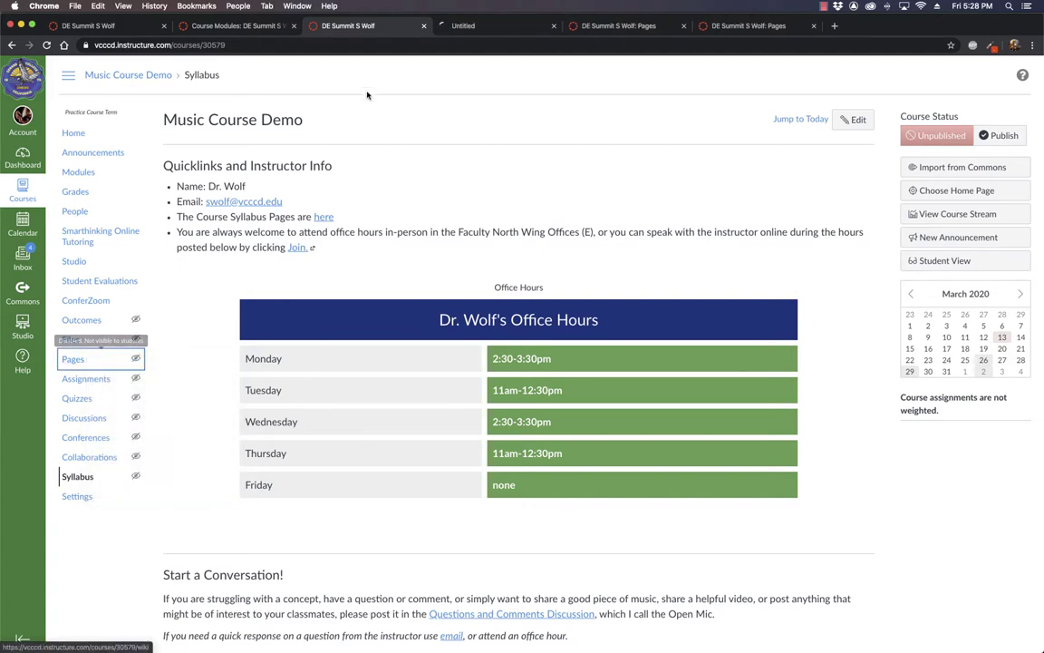
{"action": "left_click", "coordinate": [503, 27]}
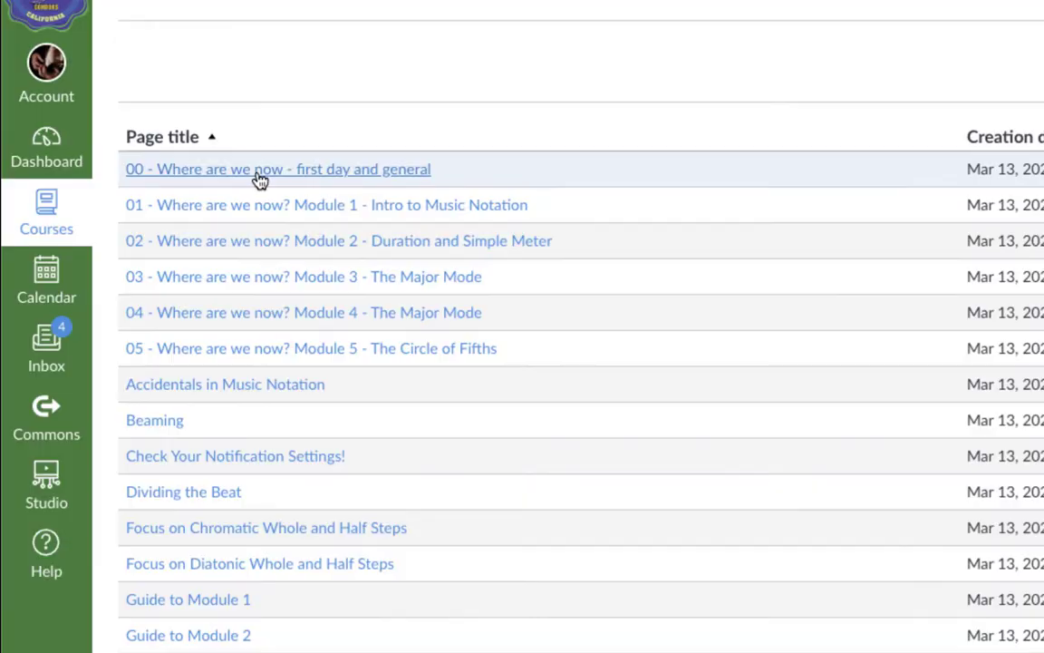
{"action": "left_click", "coordinate": [258, 174]}
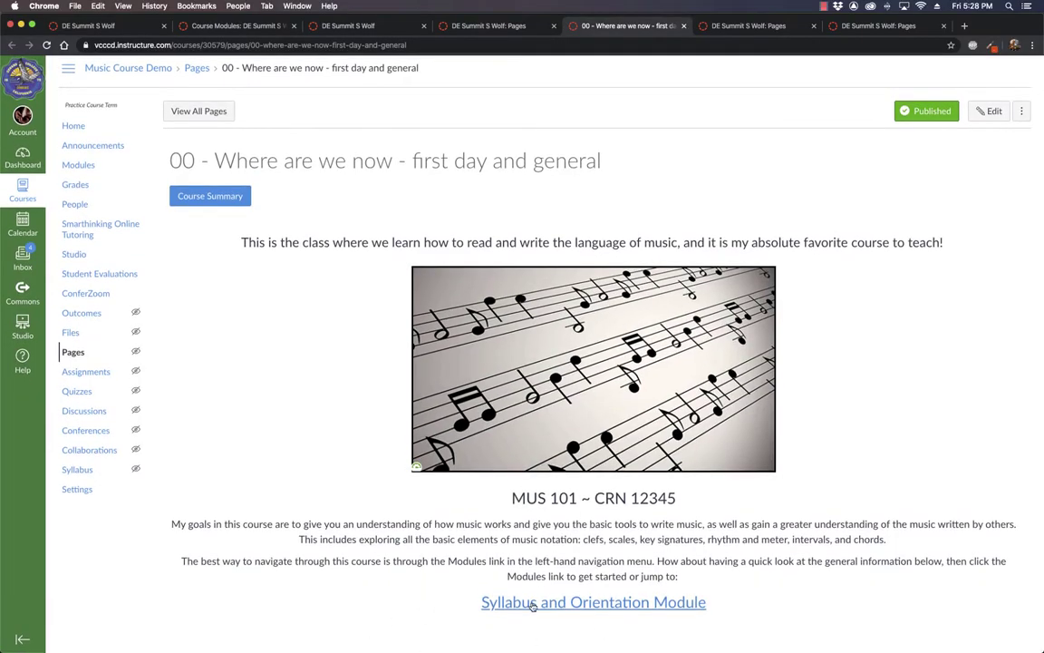
{"action": "left_click", "coordinate": [497, 27]}
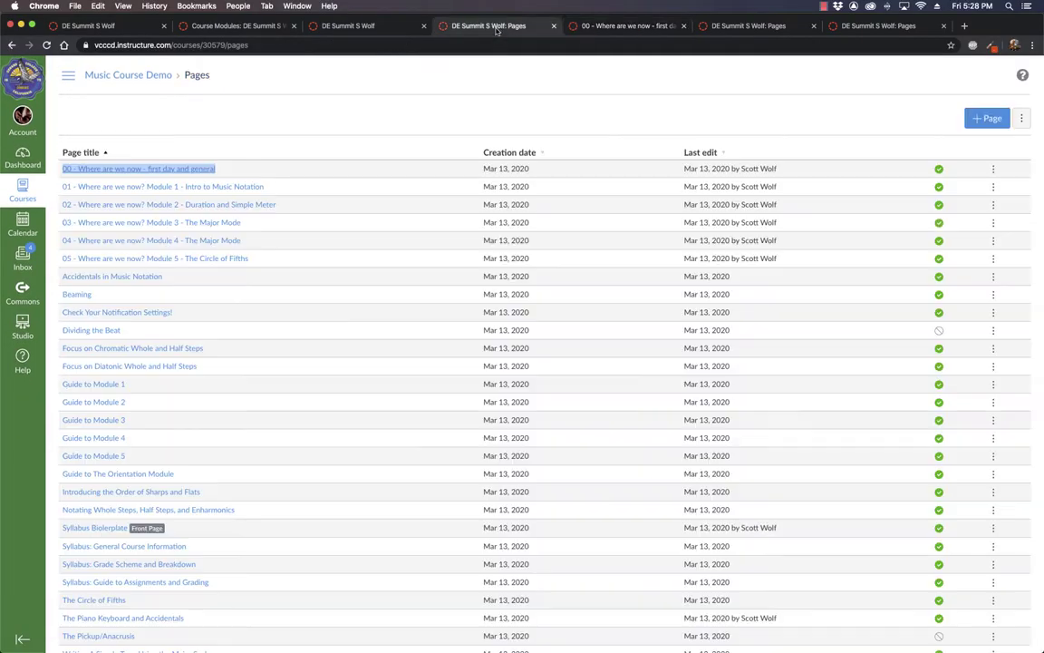
{"action": "right_click", "coordinate": [215, 186]}
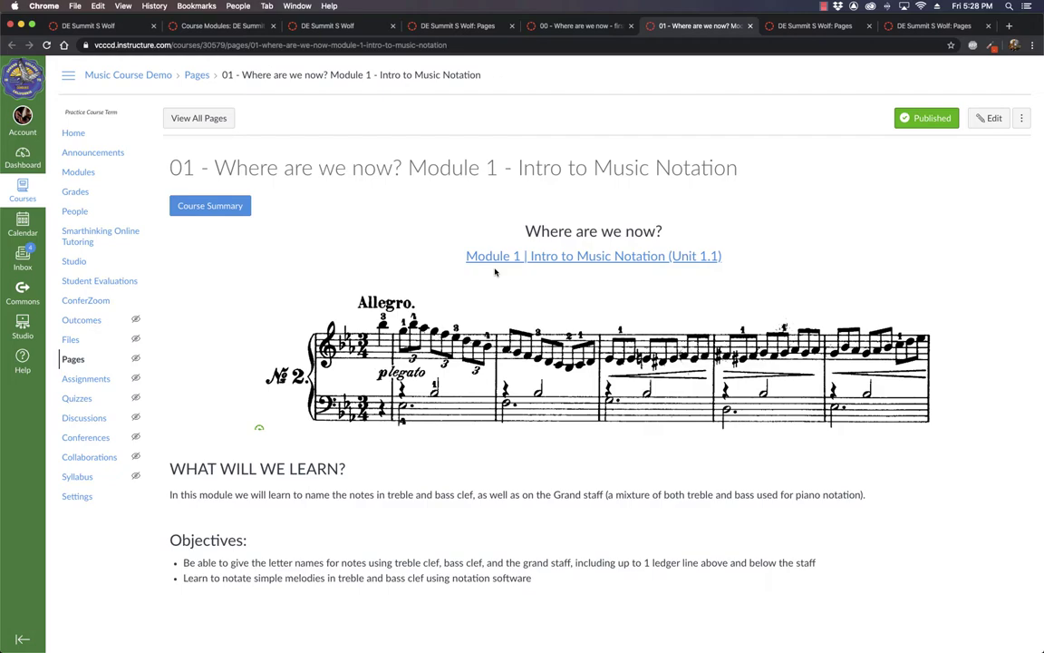
- Select the WHAT WILL WE LEARN? section and the Objectives bullets on the module page
{"action": "left_click_drag", "start_coordinate": [168, 464], "coordinate": [958, 504]}
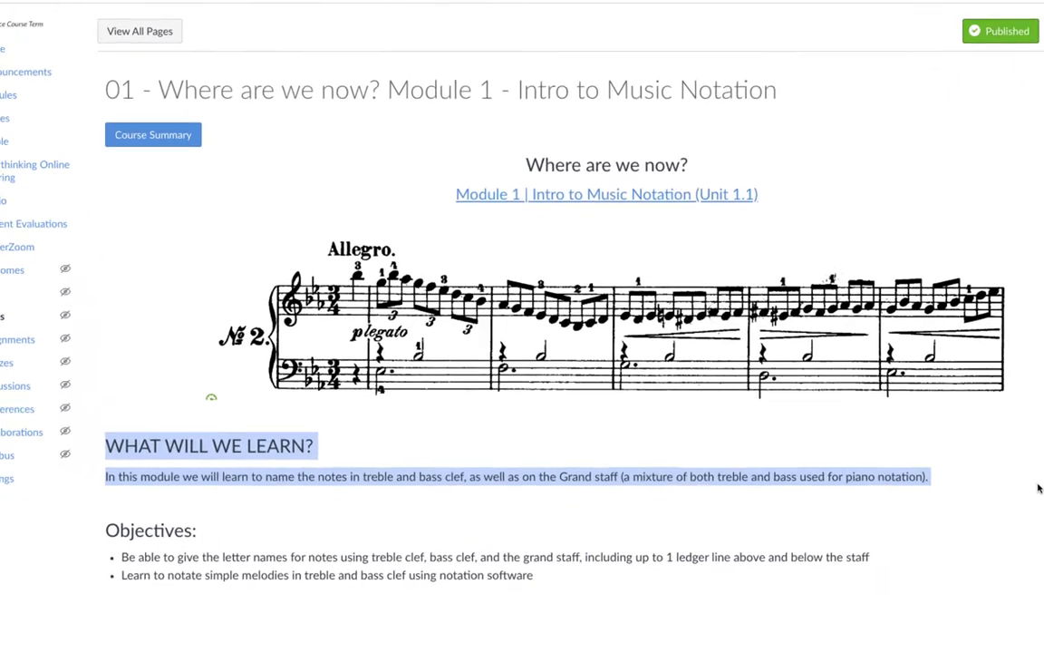
{"action": "left_click", "coordinate": [934, 511]}
{"action": "left_click_drag", "start_coordinate": [81, 530], "coordinate": [661, 568]}
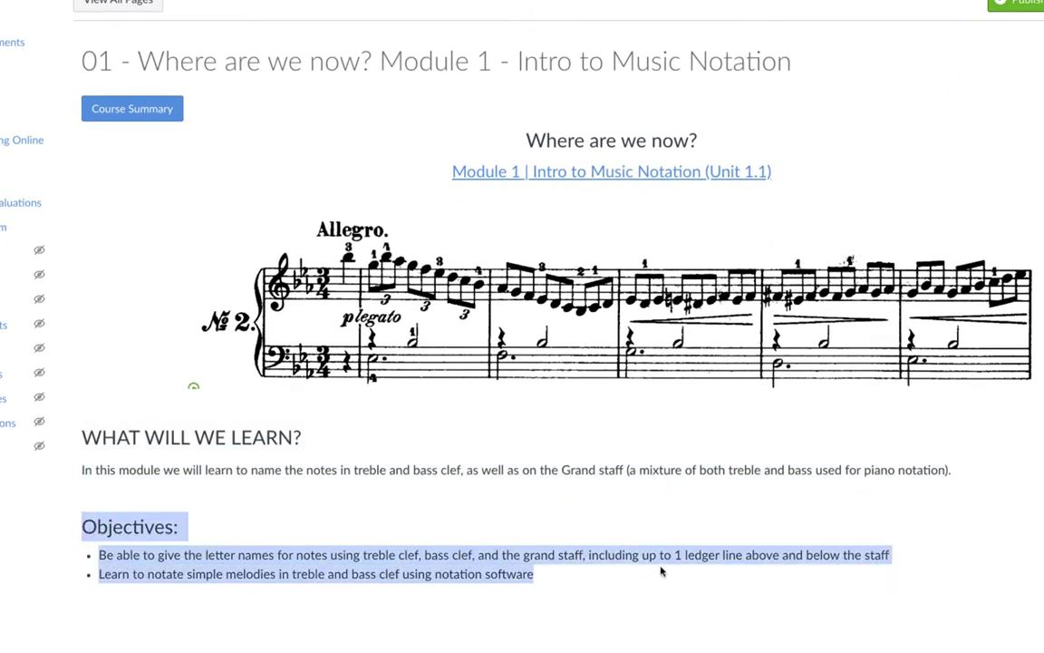
{"action": "left_click", "coordinate": [662, 584]}
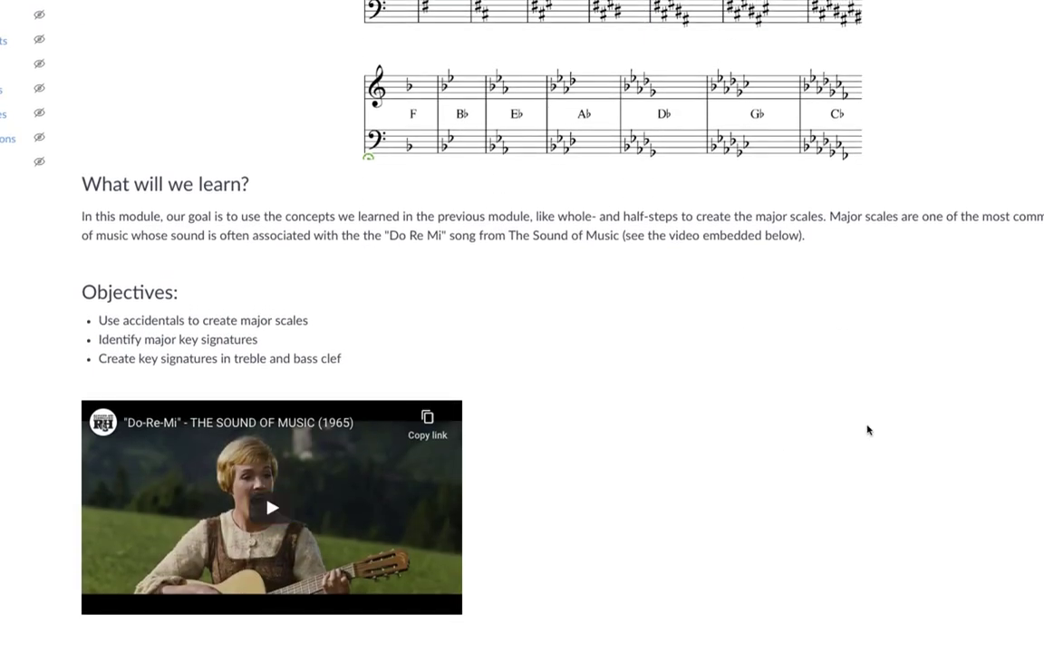
{"action": "scroll", "coordinate": [868, 430], "scroll_direction": "up", "scroll_amount": 3}
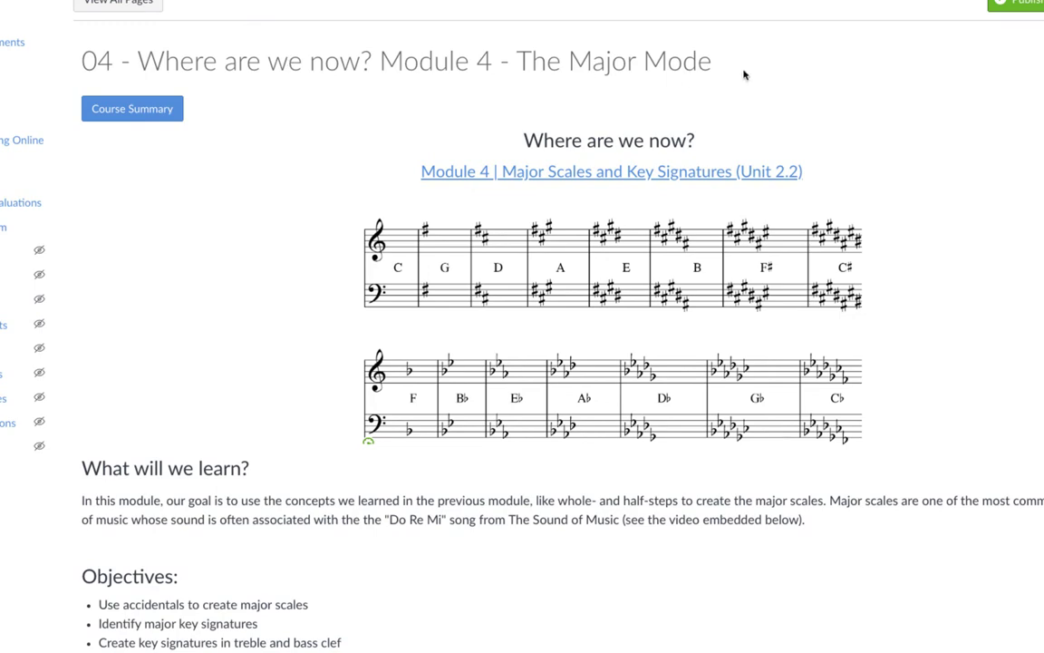
- Copy all content of the Module 3 'Where are we now?' page, cancelling the edit
{"action": "left_click", "coordinate": [76, 134]}
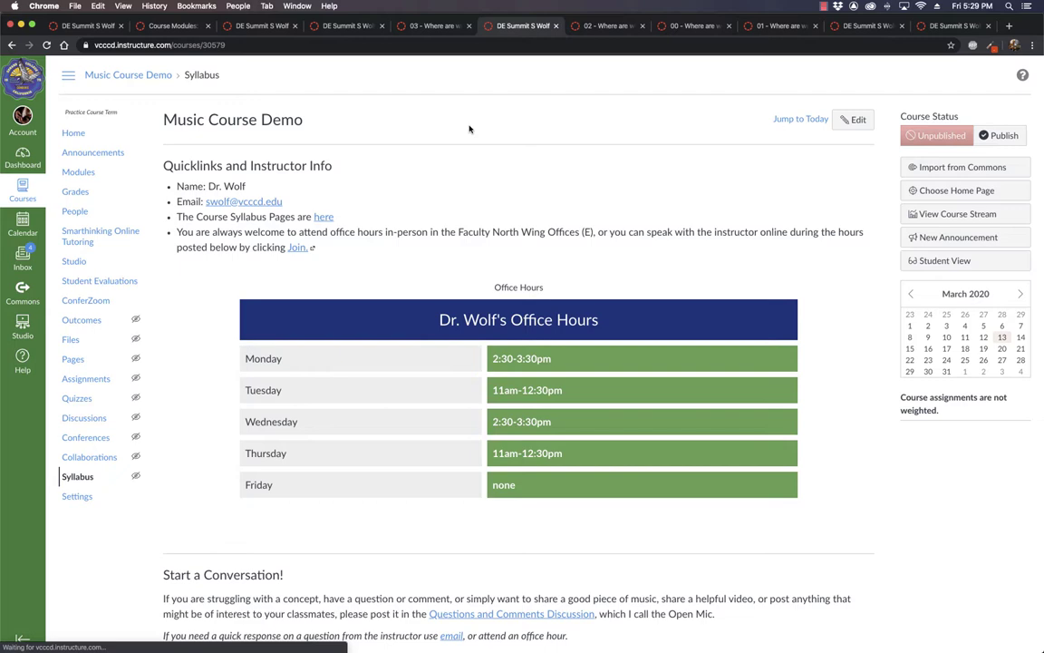
{"action": "left_click", "coordinate": [434, 26]}
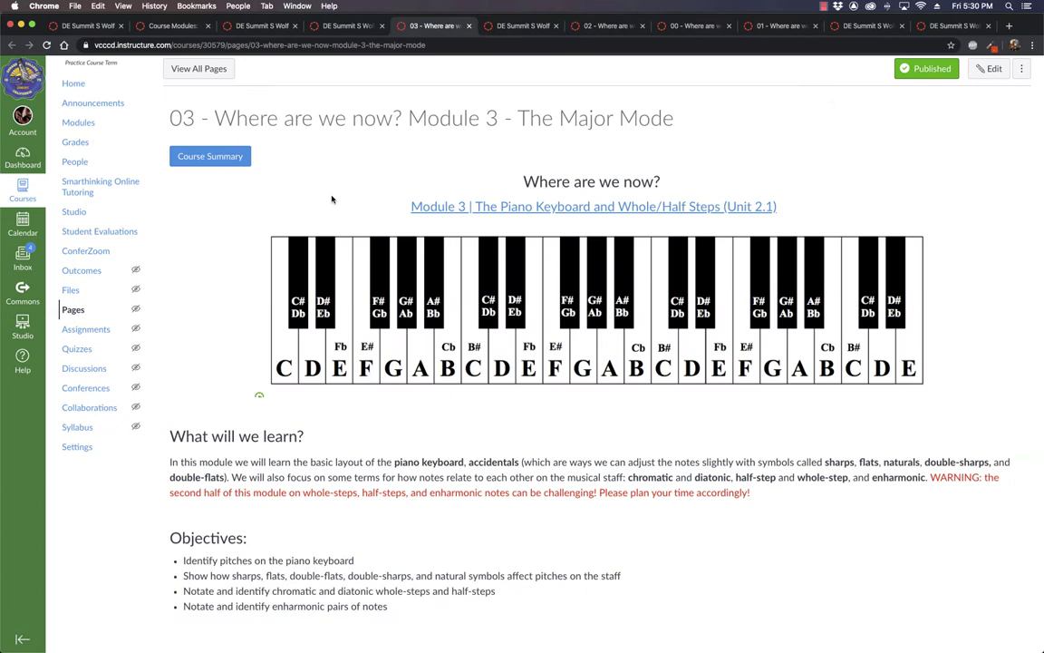
{"action": "left_click", "coordinate": [993, 69]}
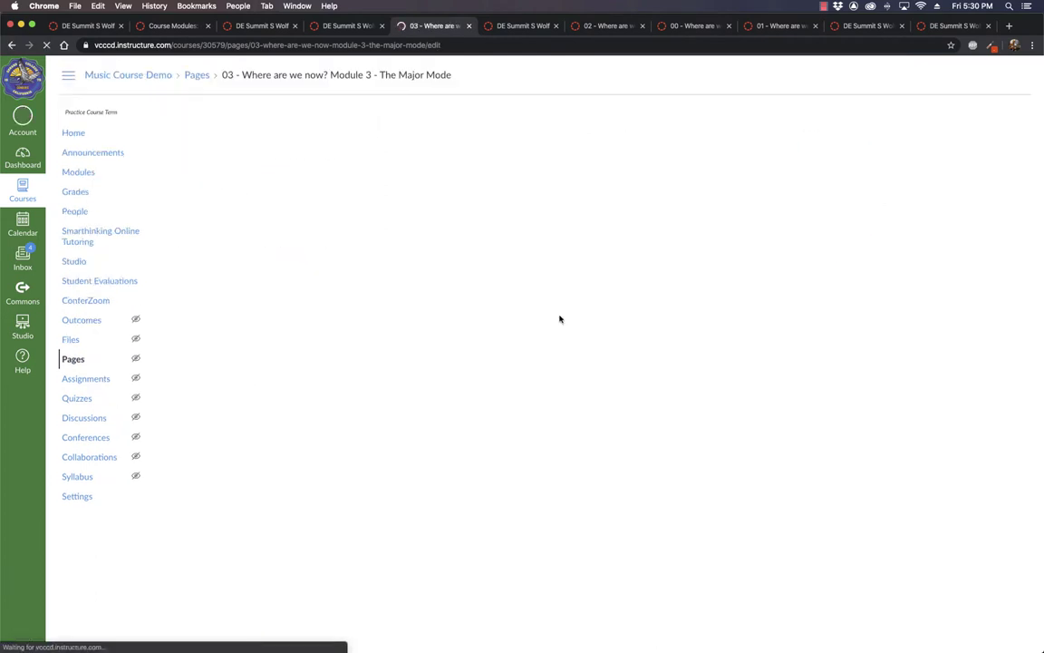
{"action": "left_click", "coordinate": [366, 243]}
{"action": "key", "text": "super+a"}
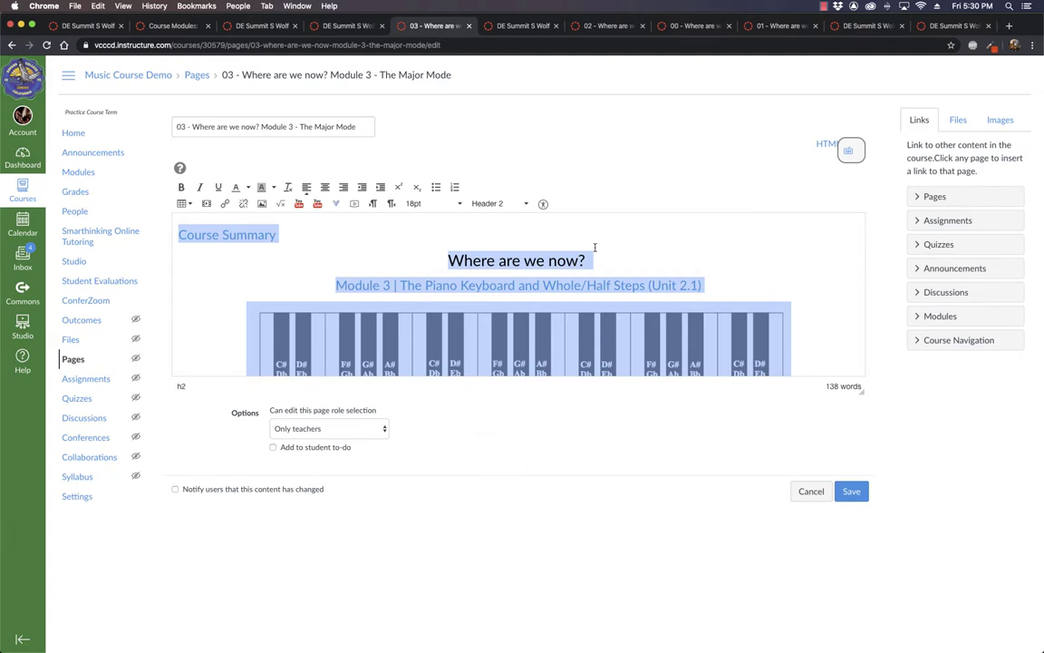
{"action": "key", "text": "super+c"}
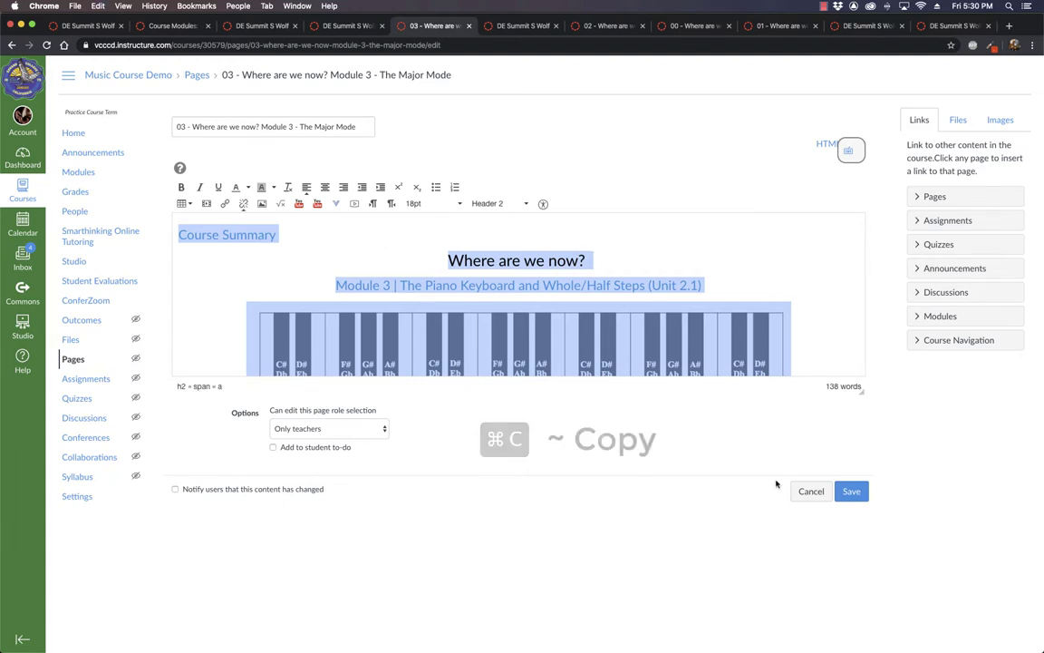
{"action": "left_click", "coordinate": [811, 490]}
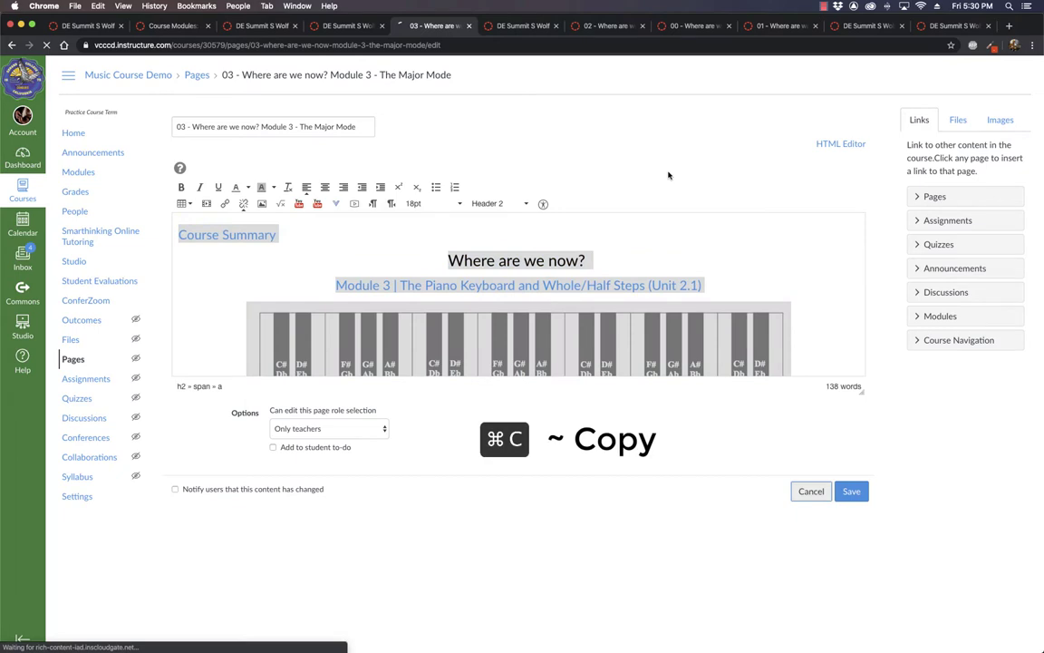
- Paste the Module 3 content at the top of the syllabus description and update the syllabus
{"action": "key", "text": "super+3"}
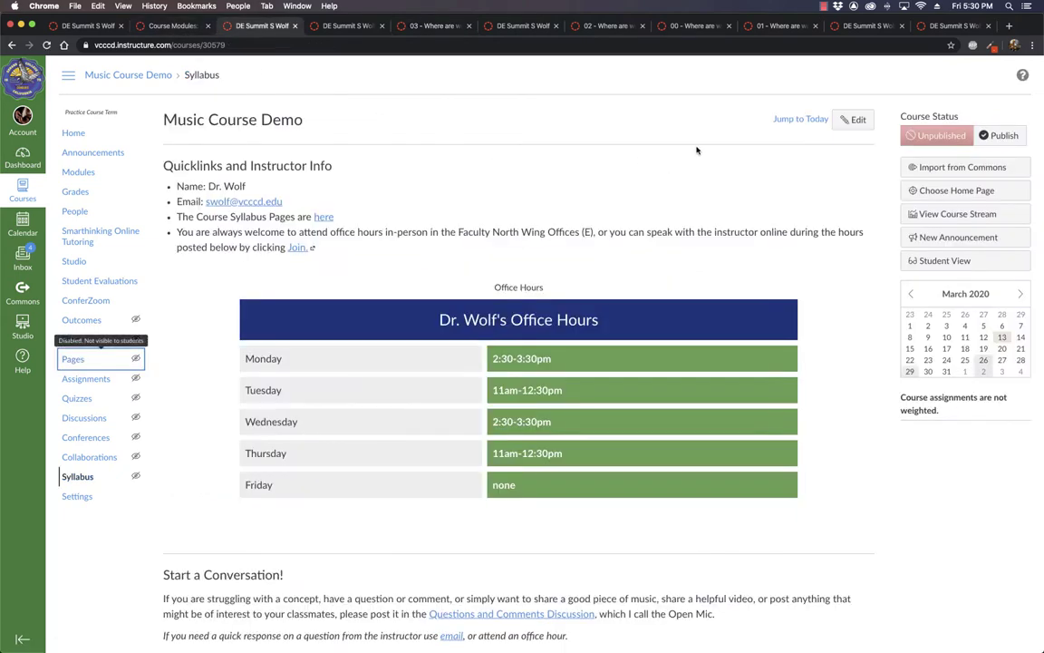
{"action": "left_click", "coordinate": [855, 118]}
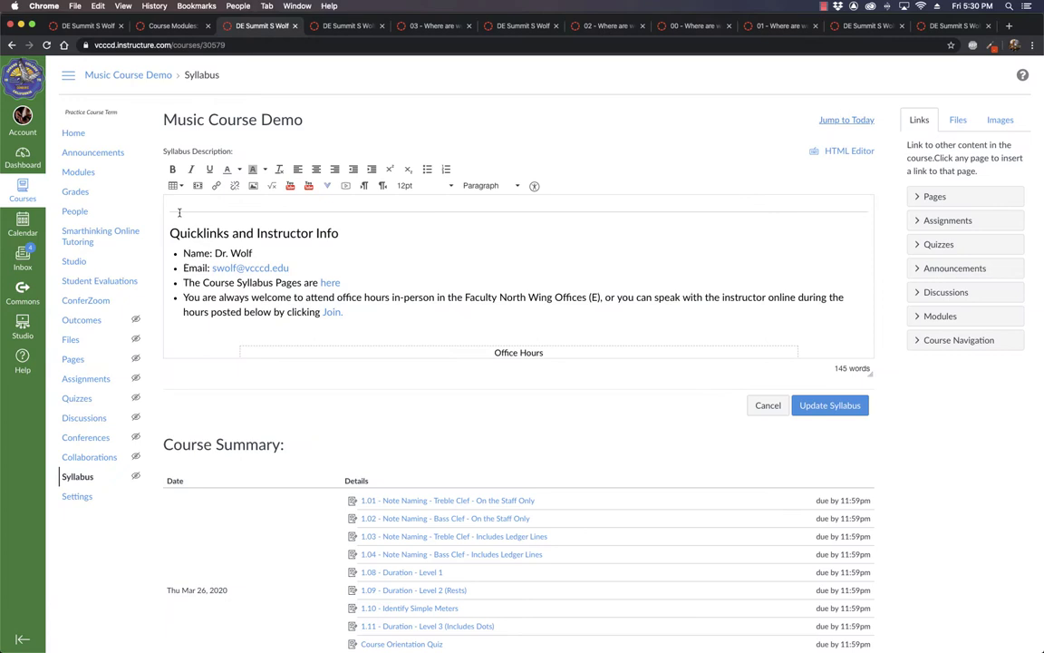
{"action": "left_click", "coordinate": [179, 212]}
{"action": "key", "text": "Return"}
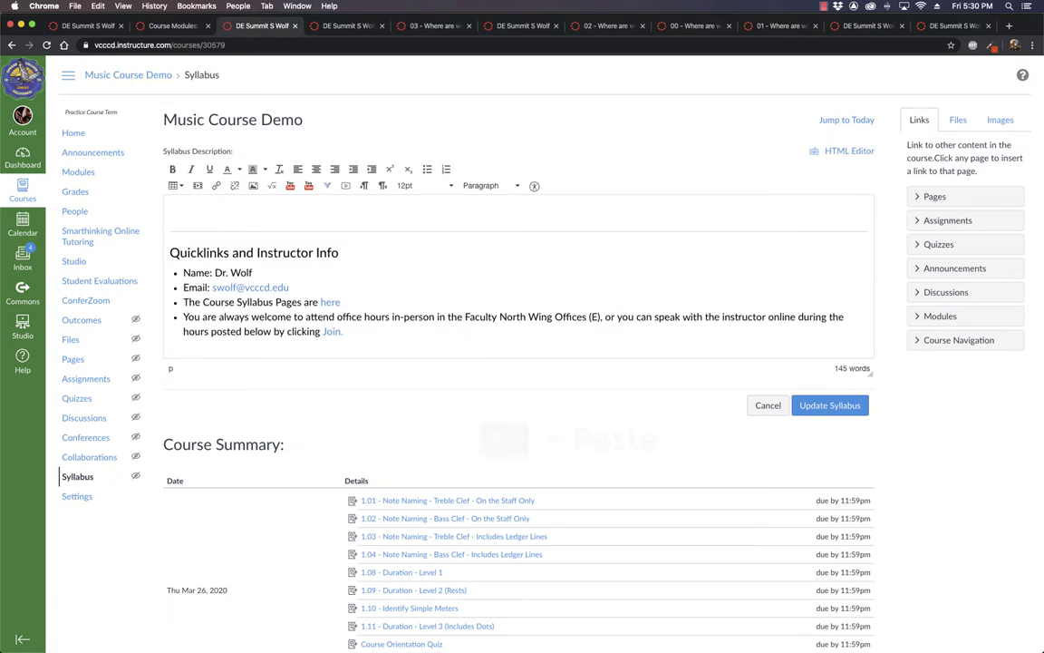
{"action": "key", "text": "super+v"}
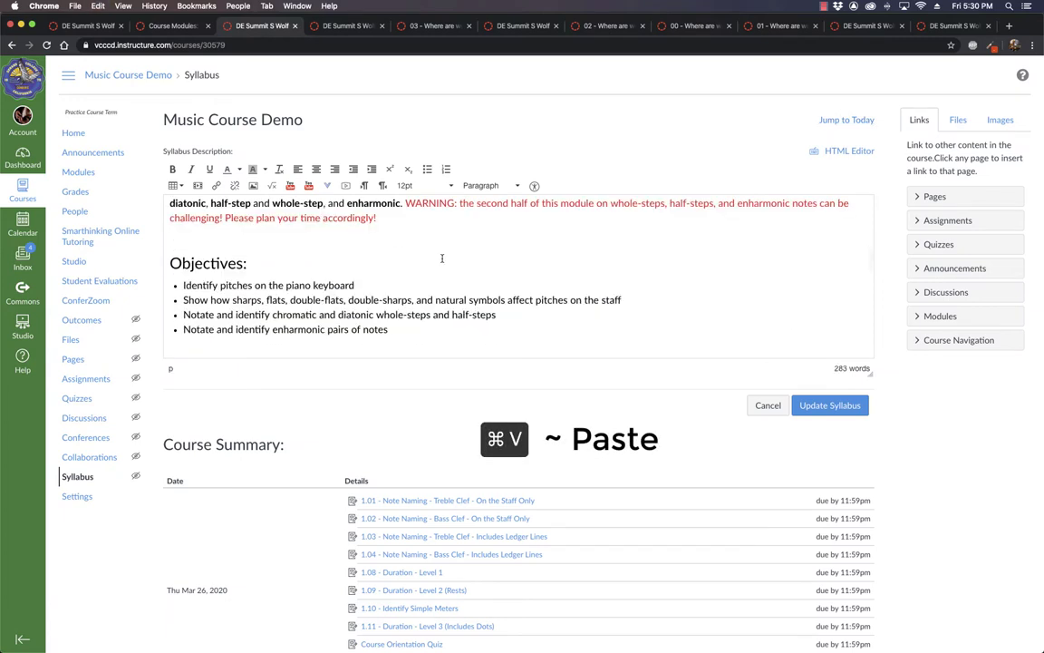
{"action": "left_click", "coordinate": [829, 405]}
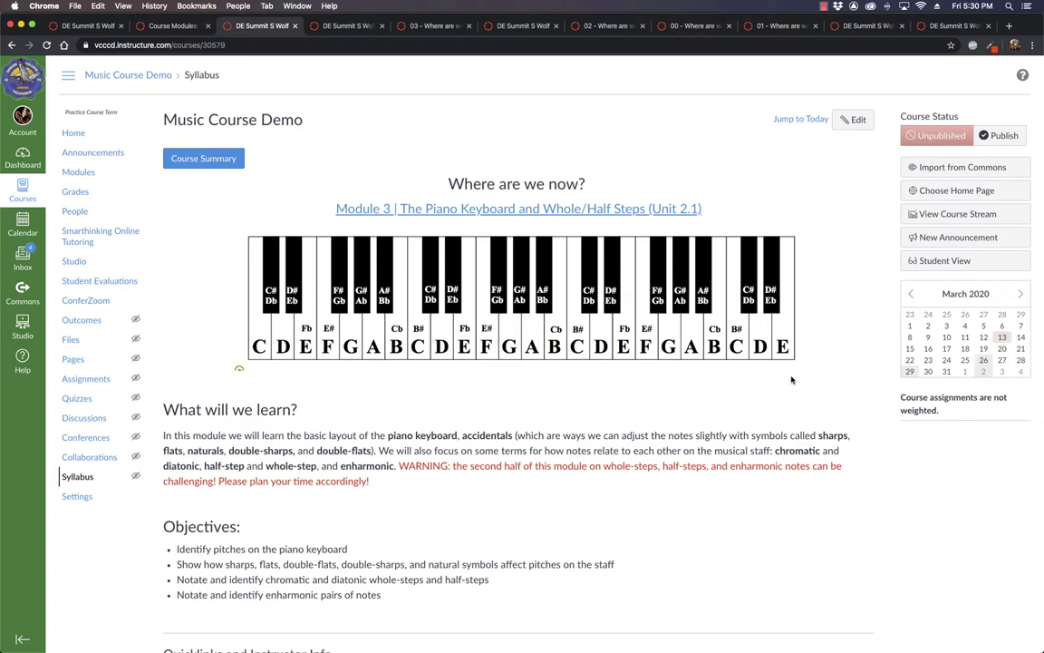
- Review the saved syllabus and test the Course Summary button's jump to the summary table
{"action": "scroll", "coordinate": [589, 381], "scroll_direction": "down", "scroll_amount": 10}
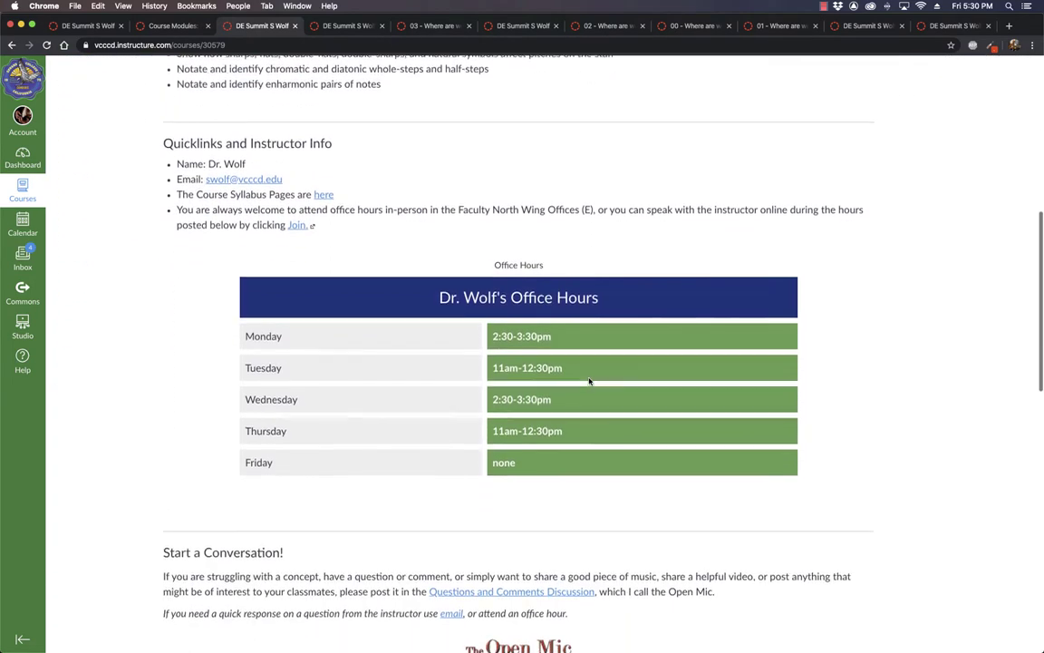
{"action": "scroll", "coordinate": [590, 381], "scroll_direction": "down", "scroll_amount": 2}
{"action": "scroll", "coordinate": [649, 298], "scroll_direction": "up", "scroll_amount": 1}
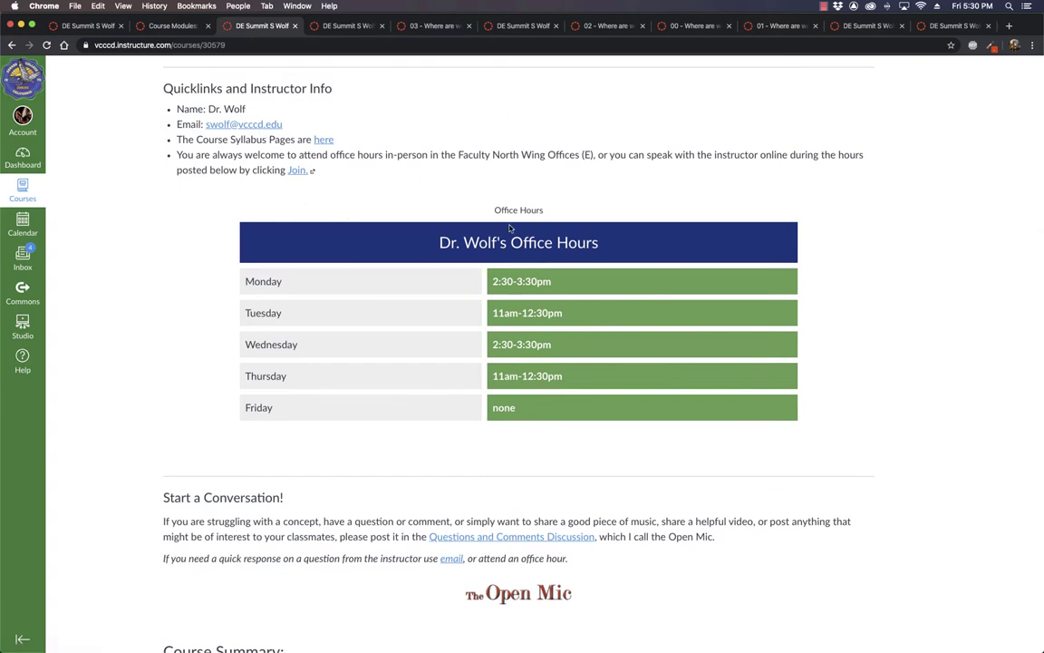
{"action": "scroll", "coordinate": [510, 227], "scroll_direction": "down", "scroll_amount": 5}
{"action": "scroll", "coordinate": [509, 229], "scroll_direction": "down", "scroll_amount": 2}
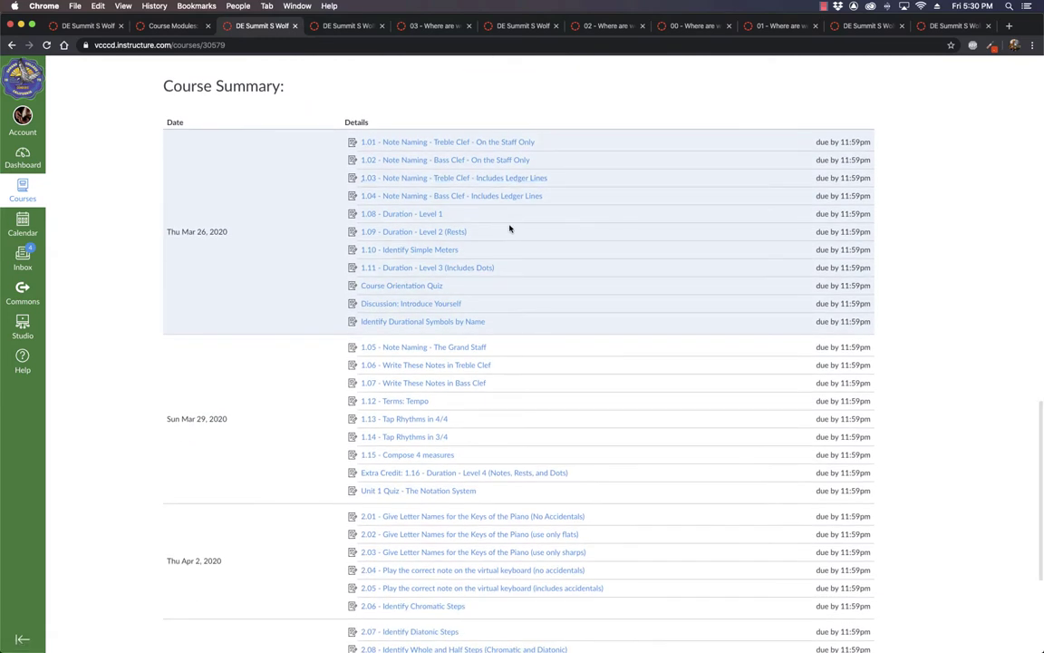
{"action": "scroll", "coordinate": [510, 228], "scroll_direction": "up", "scroll_amount": 10}
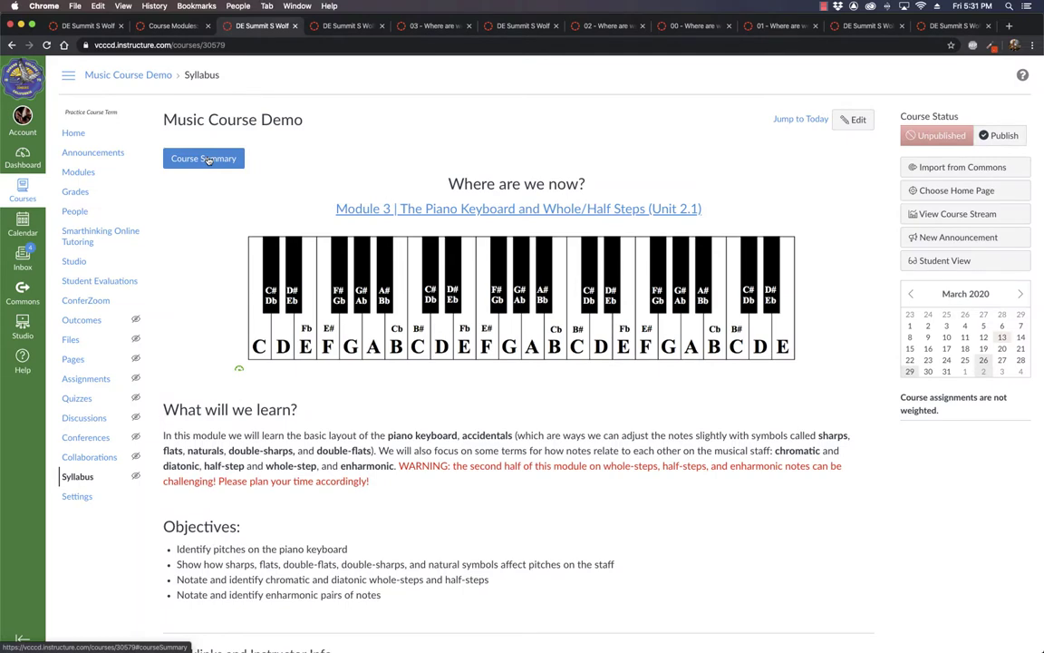
{"action": "left_click", "coordinate": [207, 158]}
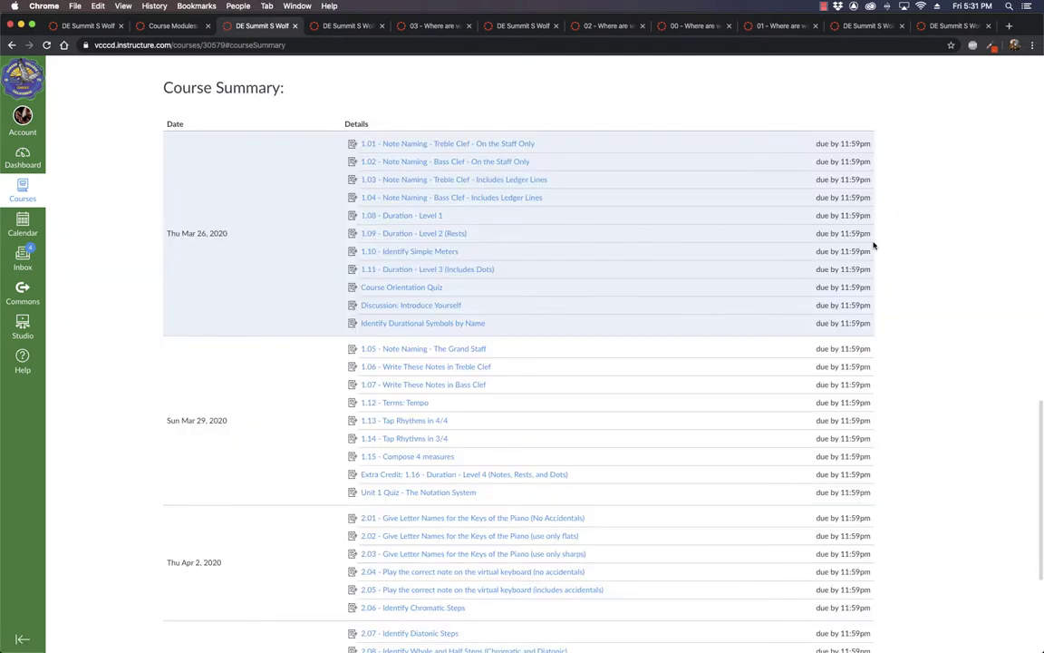
{"action": "scroll", "coordinate": [468, 160], "scroll_direction": "up", "scroll_amount": 15}
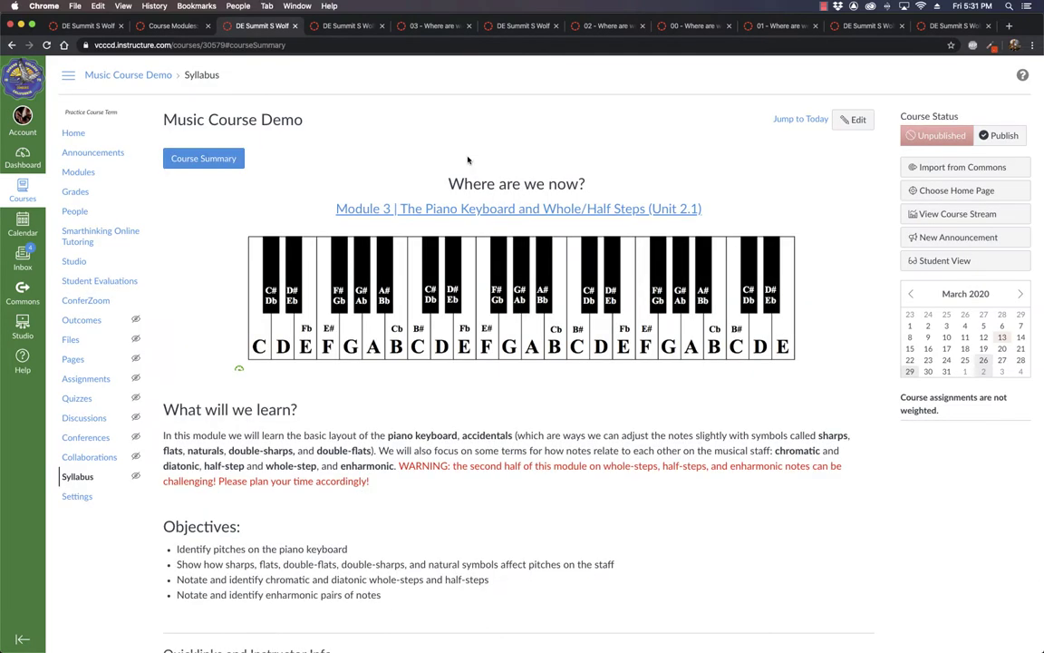
- Edit the syllabus and delete the top Course Summary / Where are we now? / Module 3 block
{"action": "left_click", "coordinate": [853, 119]}
{"action": "scroll", "coordinate": [370, 214], "scroll_direction": "down", "scroll_amount": 10}
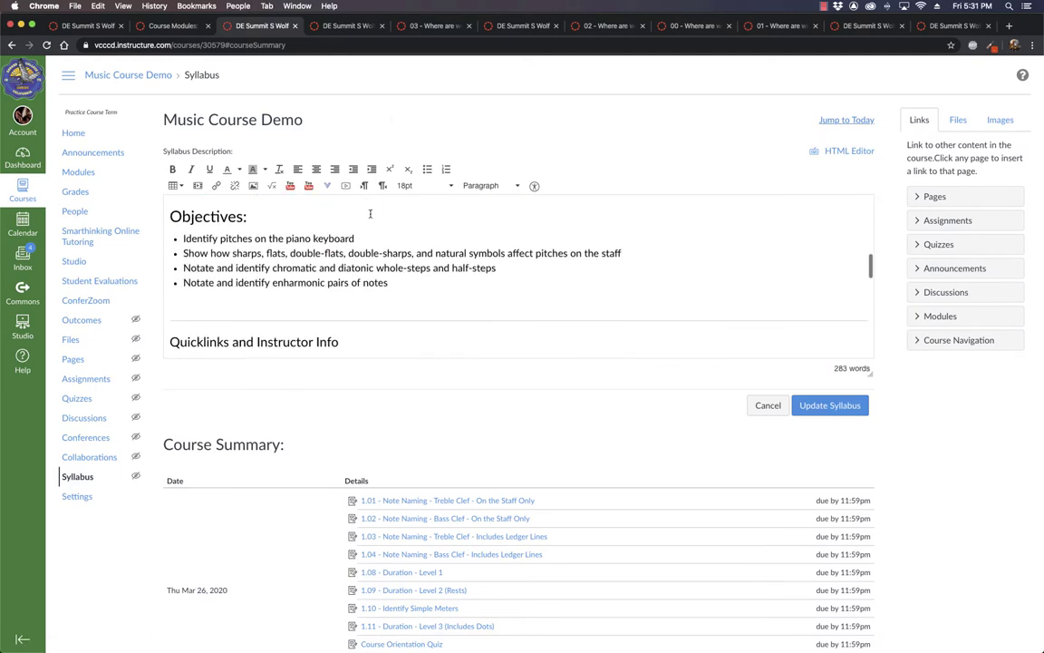
{"action": "scroll", "coordinate": [369, 214], "scroll_direction": "up", "scroll_amount": 5}
{"action": "scroll", "coordinate": [370, 214], "scroll_direction": "down", "scroll_amount": 3}
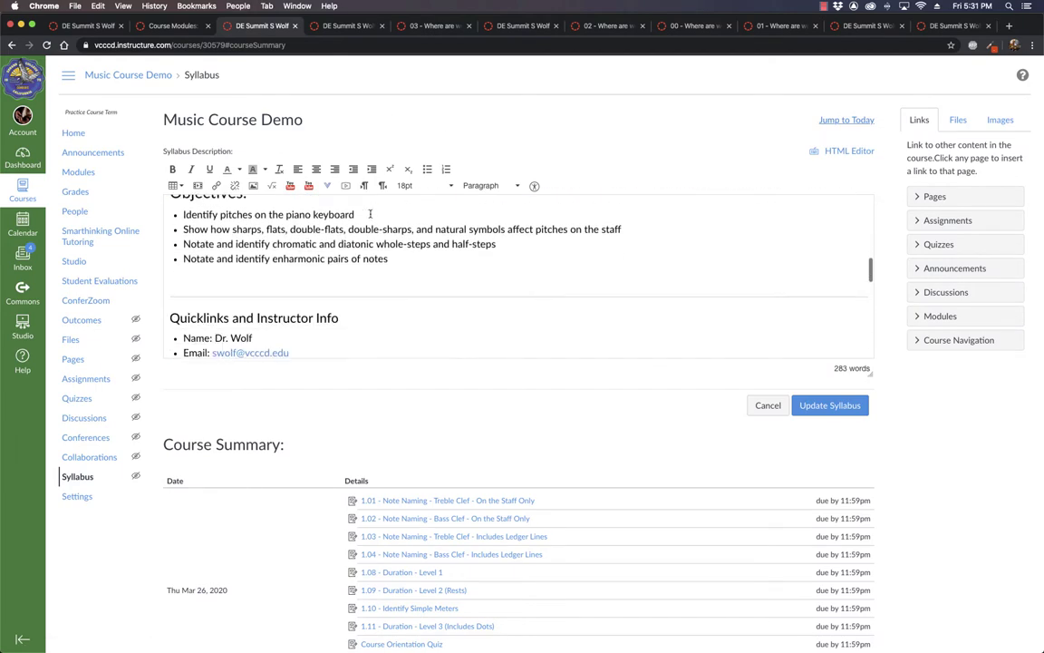
{"action": "key", "text": "super+a"}
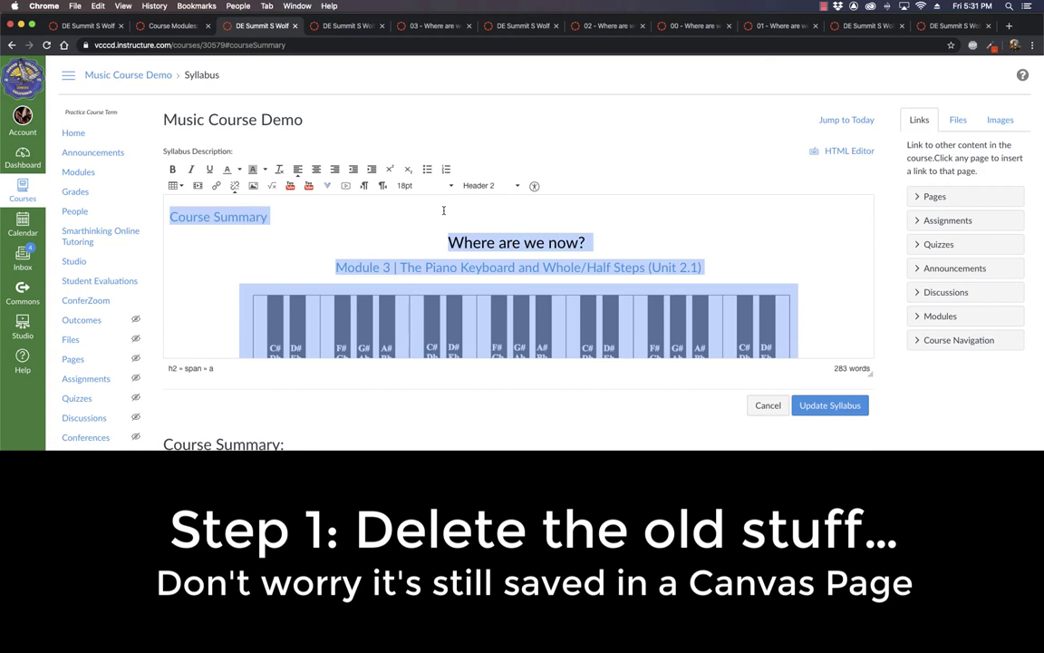
{"action": "key", "text": "BackSpace"}
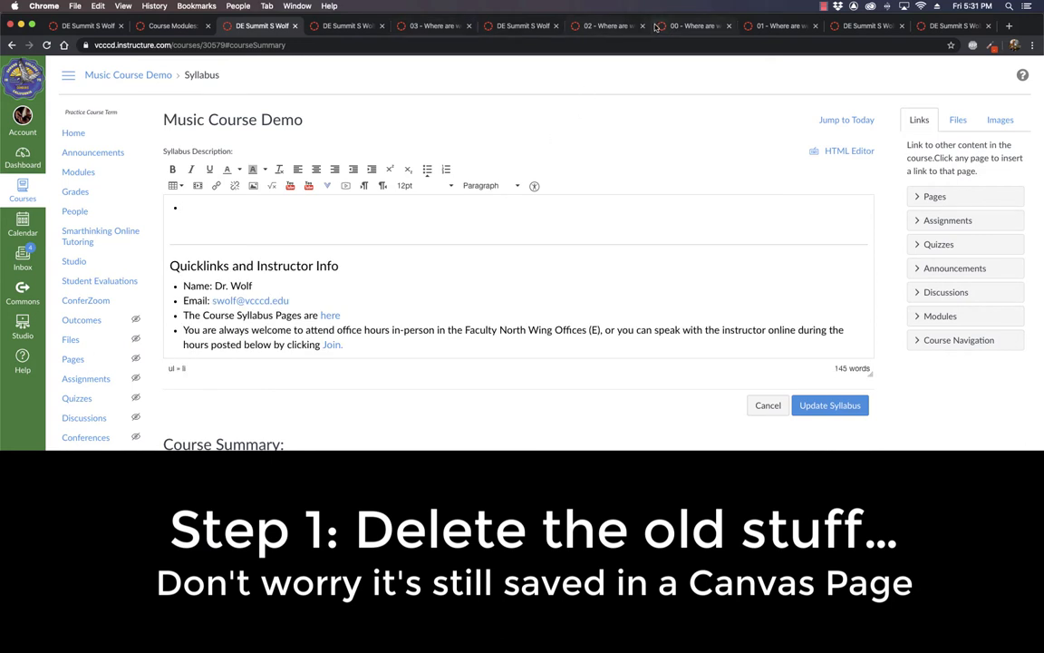
- Copy all content of the Module 1 'Where are we now?' page, cancel its editor, and return to the syllabus
{"action": "left_click", "coordinate": [783, 26]}
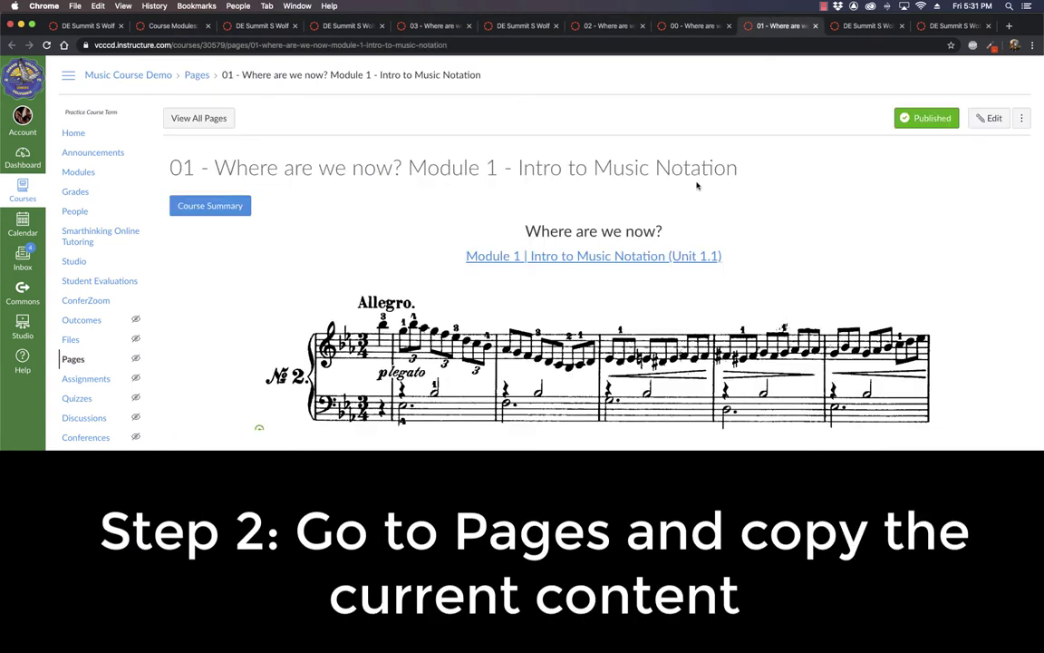
{"action": "left_click", "coordinate": [993, 117]}
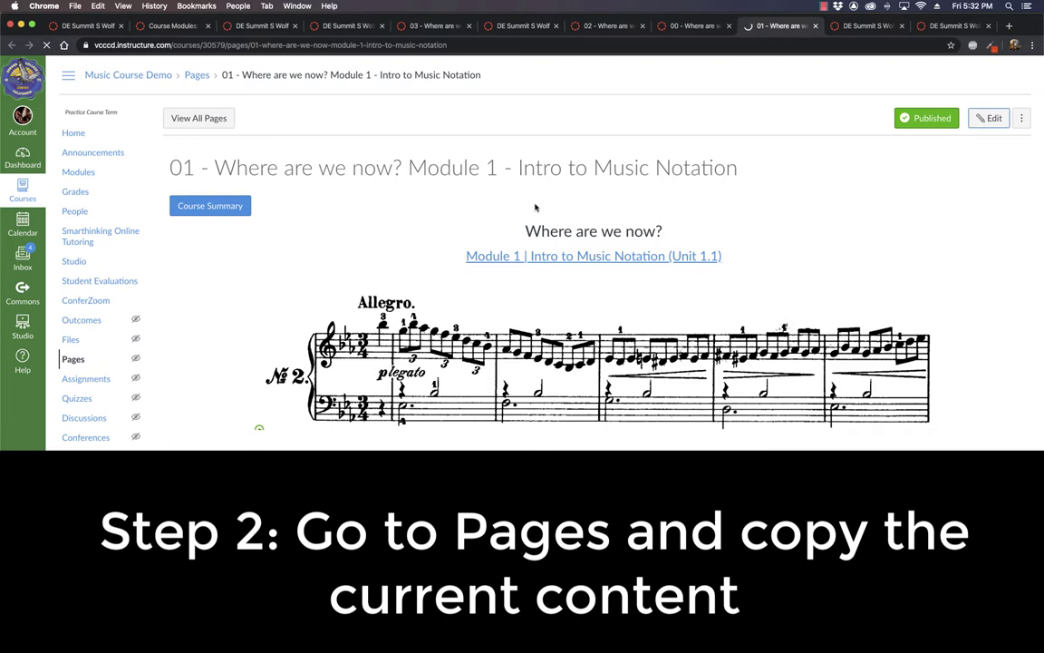
{"action": "left_click", "coordinate": [494, 250]}
{"action": "key", "text": "ctrl+a"}
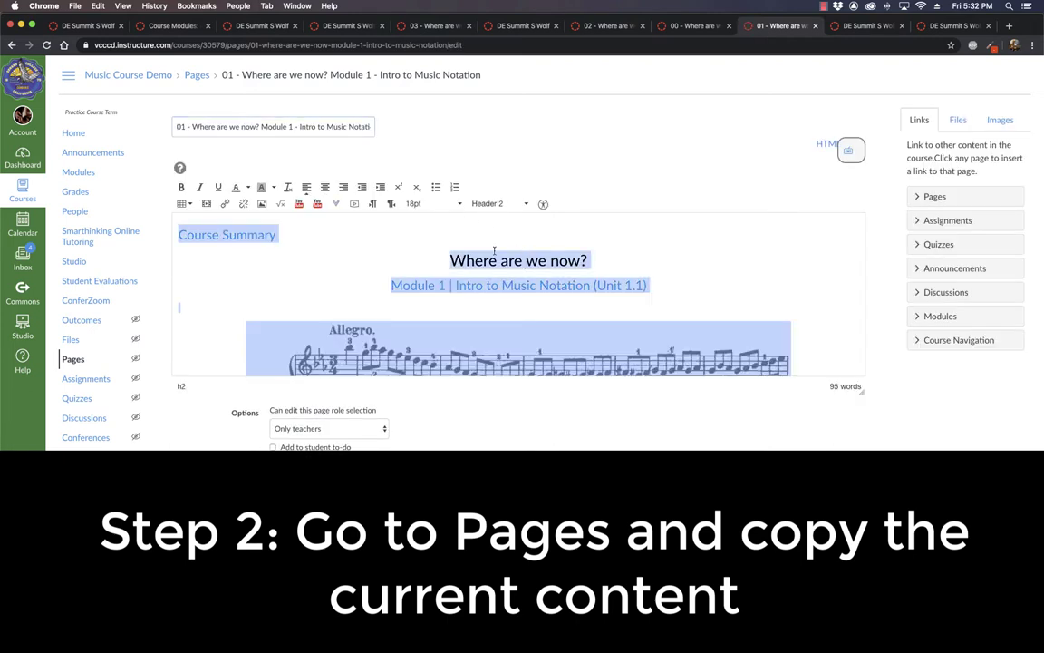
{"action": "left_click", "coordinate": [706, 401]}
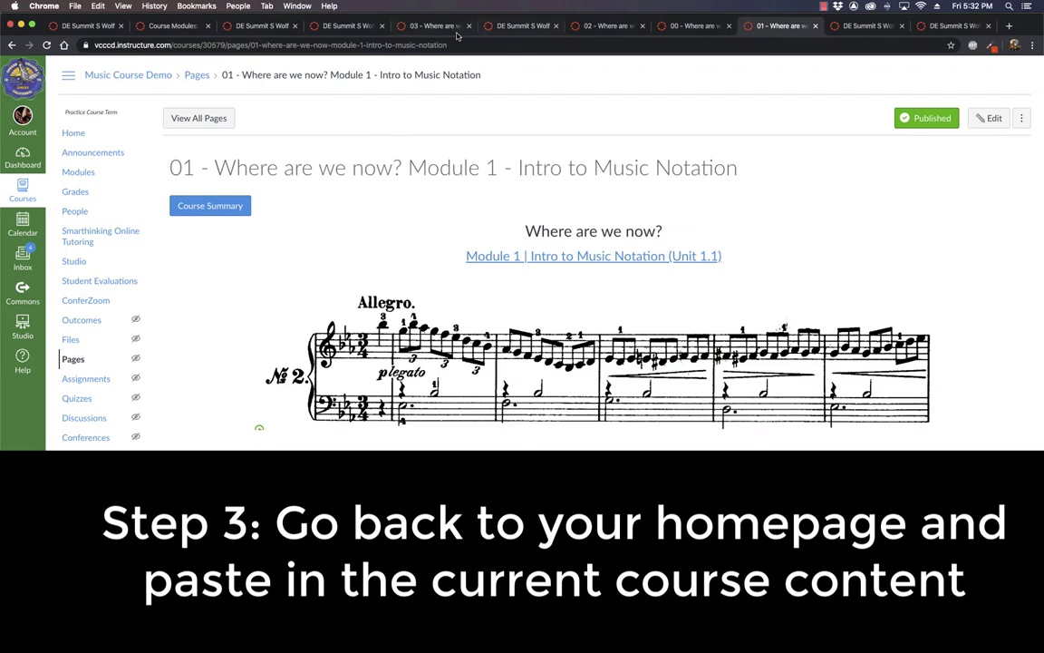
{"action": "key", "text": "super+3"}
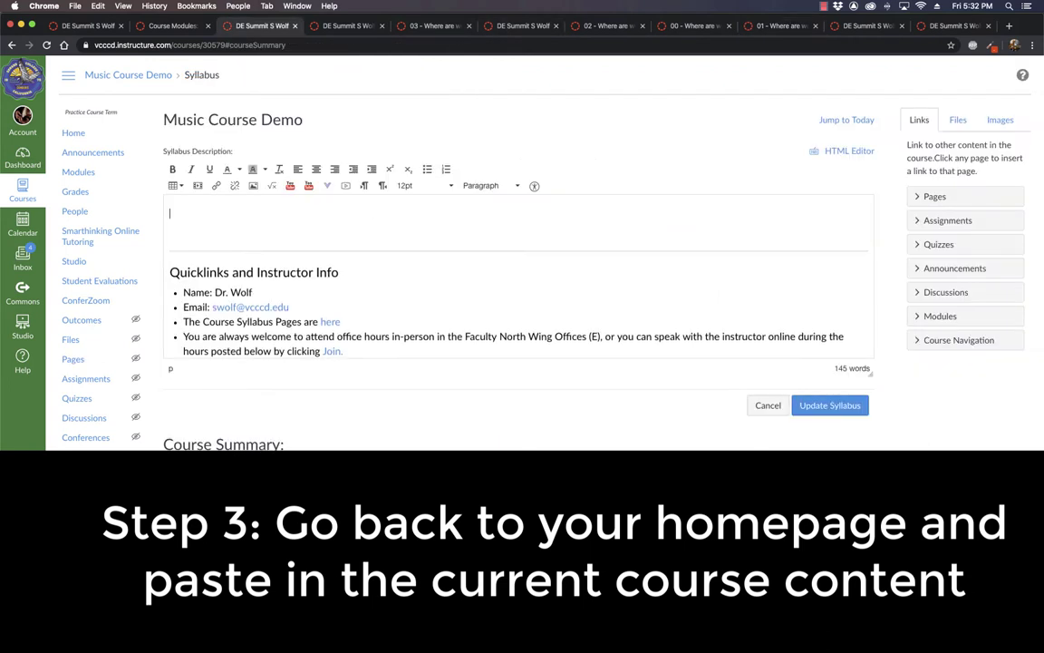
- Paste the Module 1 content into the empty top line of the syllabus and update it
{"action": "key", "text": "super+v"}
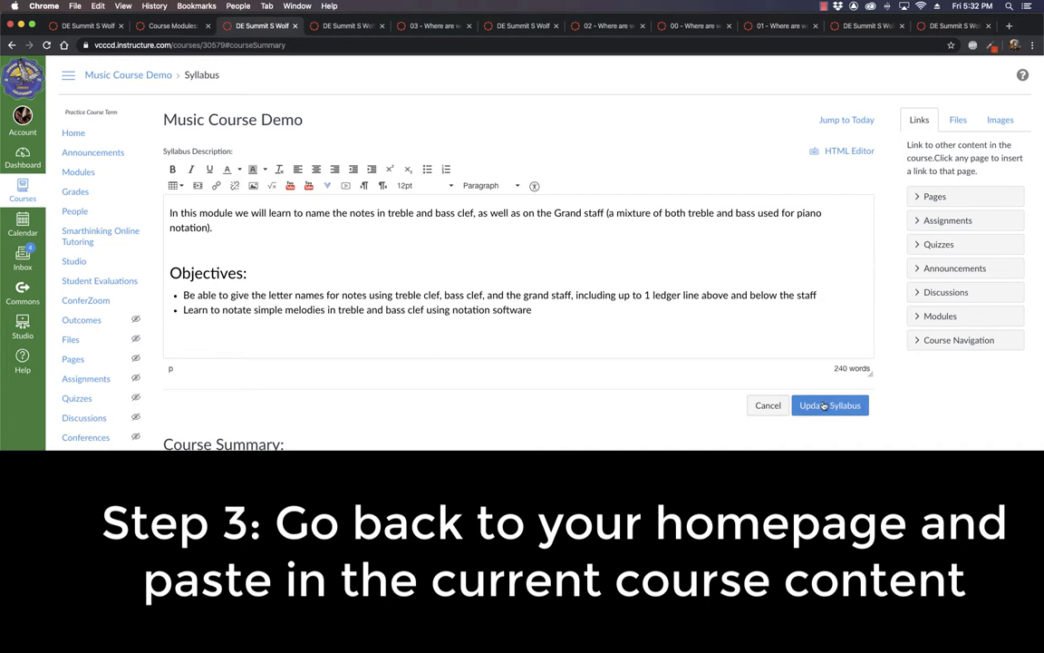
{"action": "left_click", "coordinate": [830, 405]}
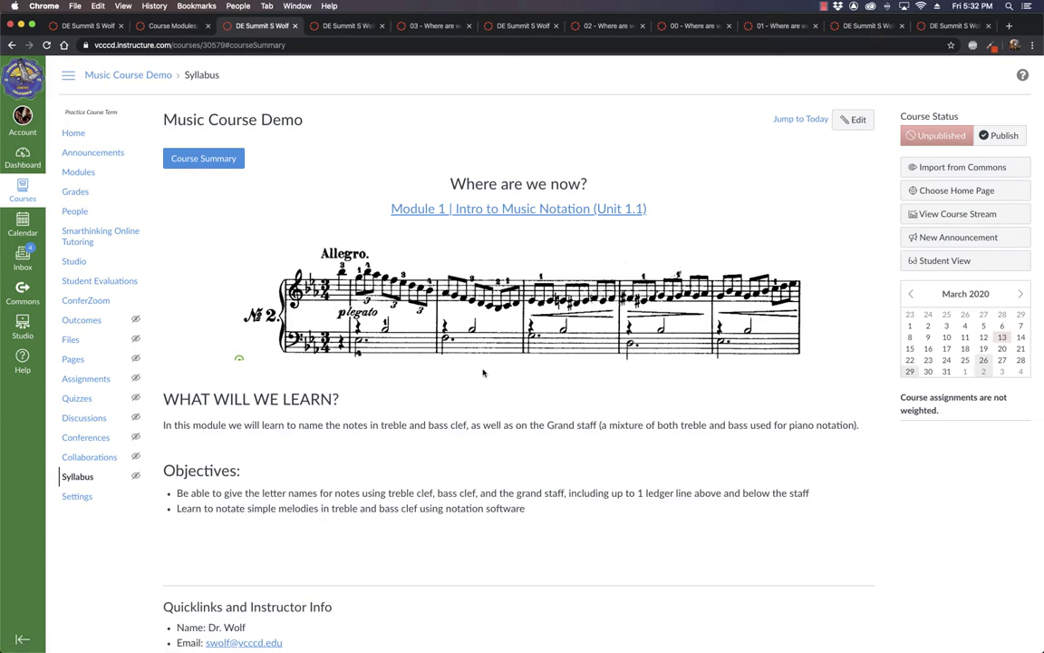
{"action": "left_click", "coordinate": [192, 152]}
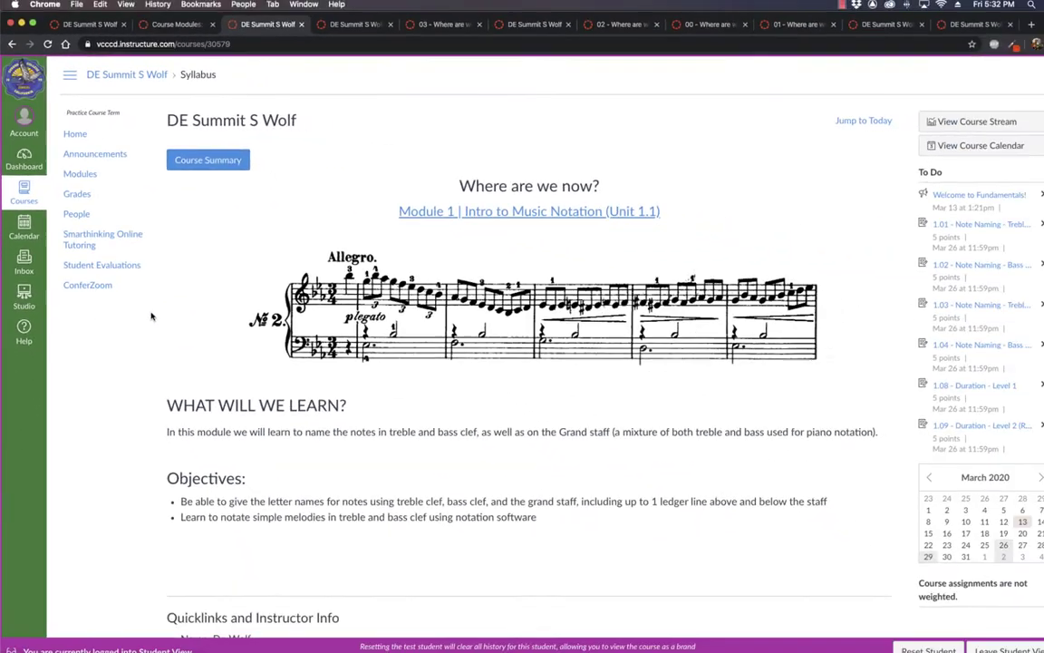
{"action": "scroll", "coordinate": [531, 257], "scroll_direction": "down", "scroll_amount": 10}
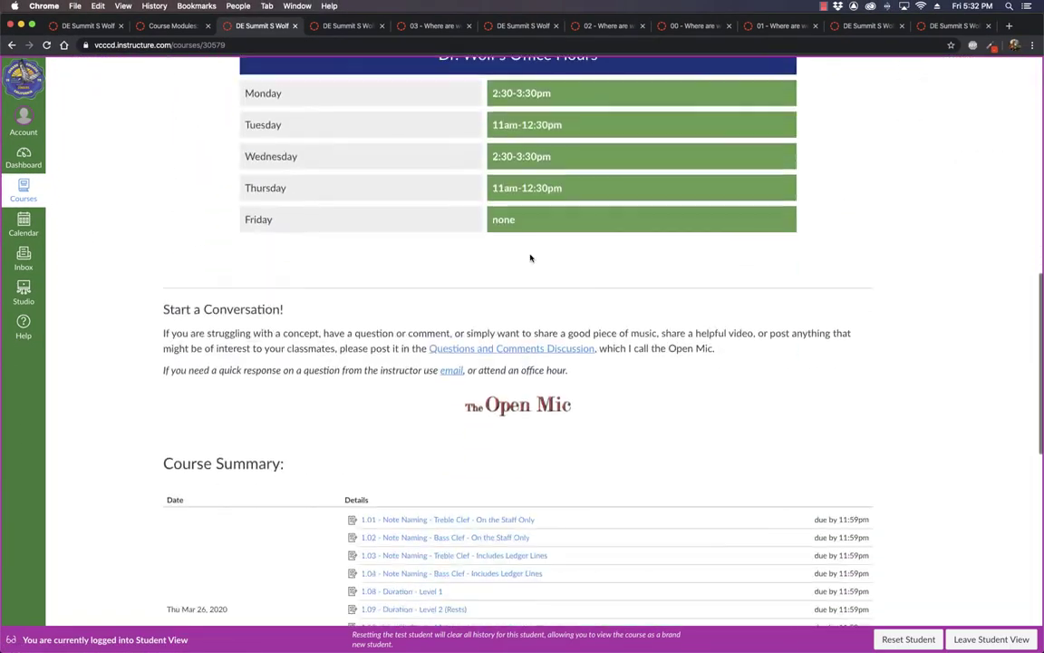
{"action": "scroll", "coordinate": [530, 258], "scroll_direction": "down", "scroll_amount": 6}
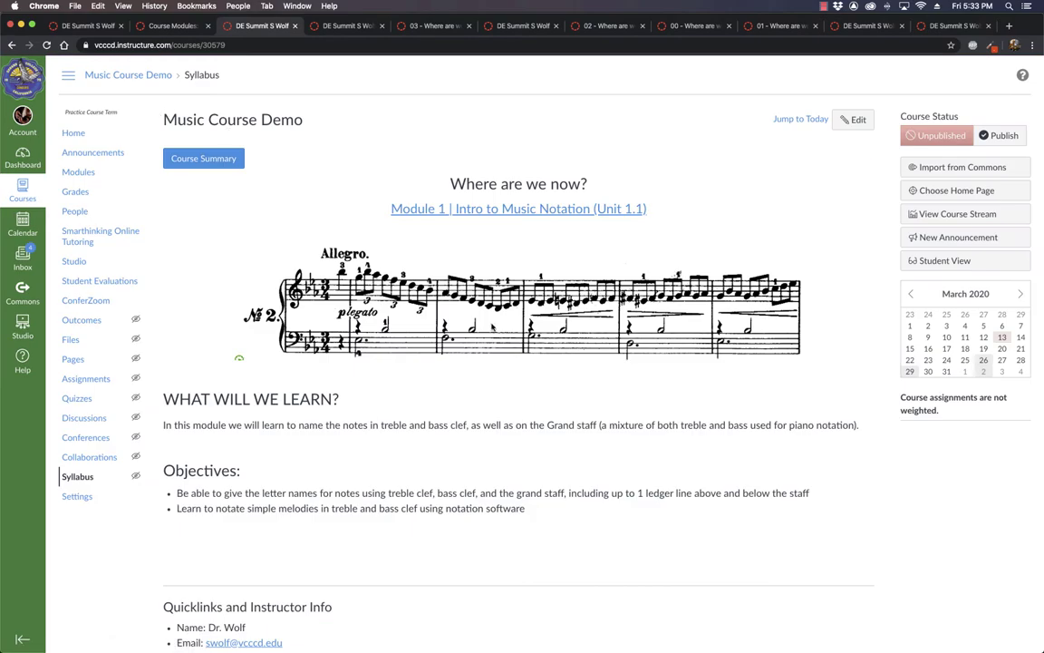
{"action": "scroll", "coordinate": [491, 327], "scroll_direction": "down", "scroll_amount": 8}
{"action": "scroll", "coordinate": [490, 328], "scroll_direction": "down", "scroll_amount": 2}
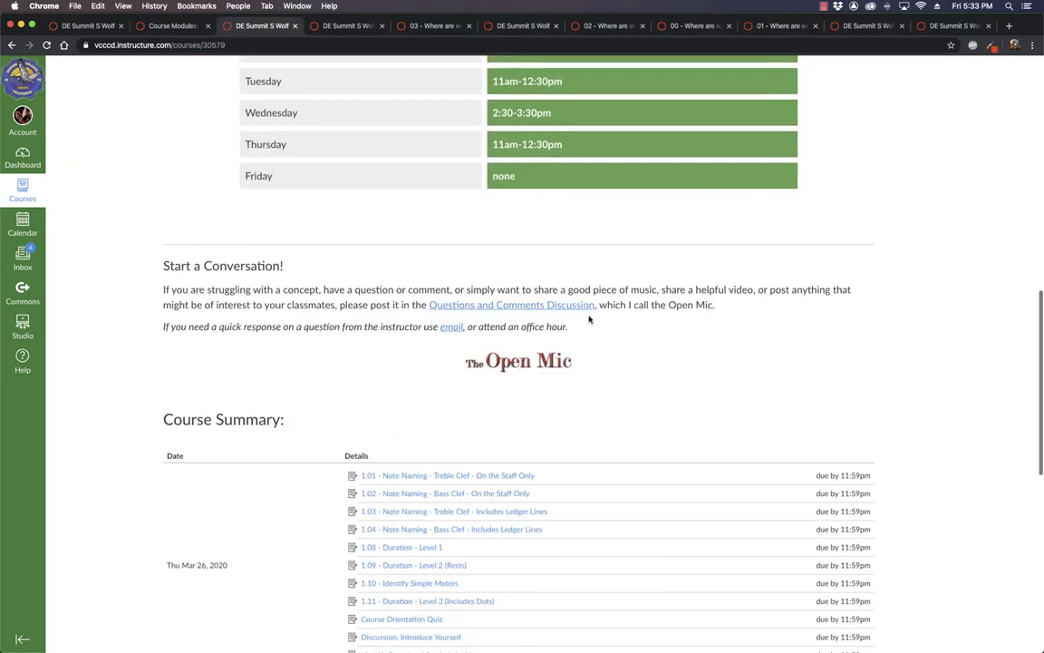
{"action": "scroll", "coordinate": [589, 319], "scroll_direction": "down", "scroll_amount": 10}
{"action": "scroll", "coordinate": [587, 319], "scroll_direction": "up", "scroll_amount": 8}
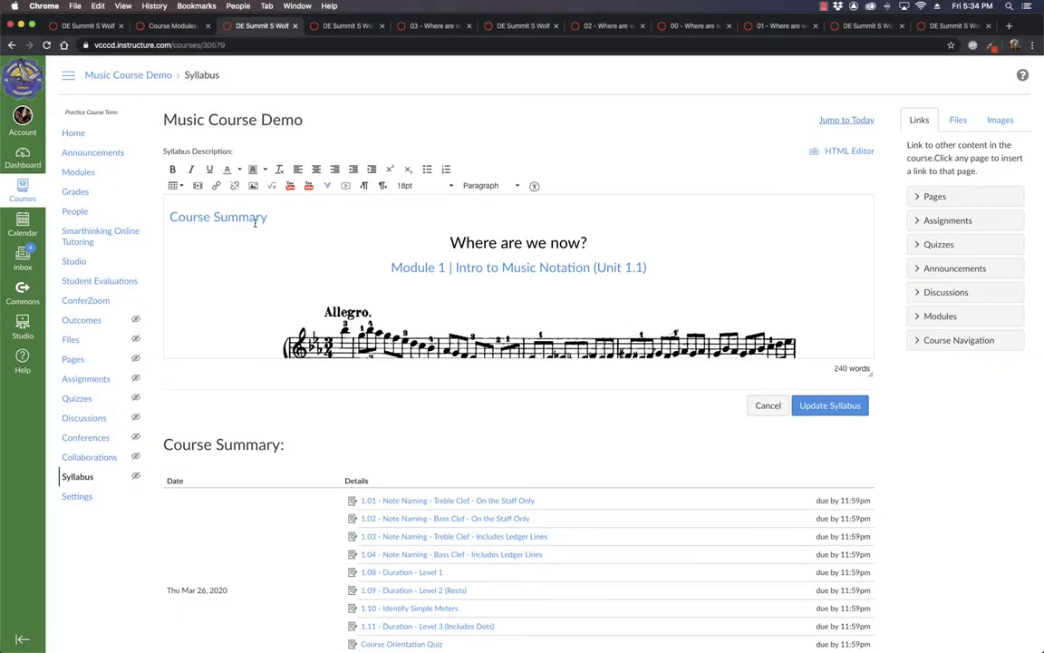
- Select the Course Summary heading in the syllabus editor and place the caret after it
{"action": "triple_click", "coordinate": [268, 216]}
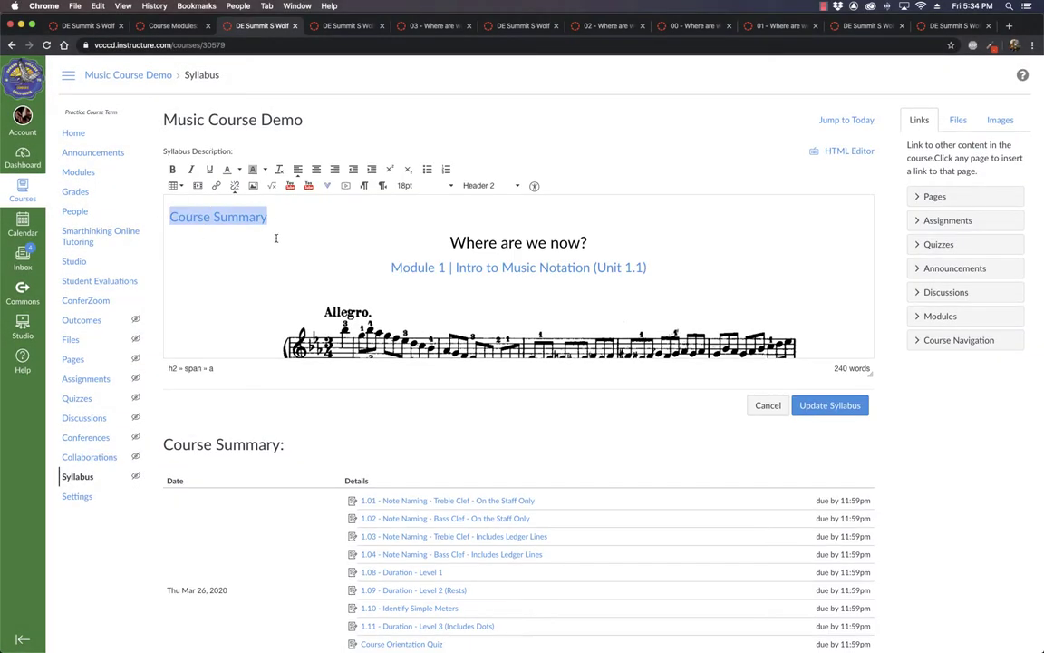
{"action": "left_click", "coordinate": [341, 213]}
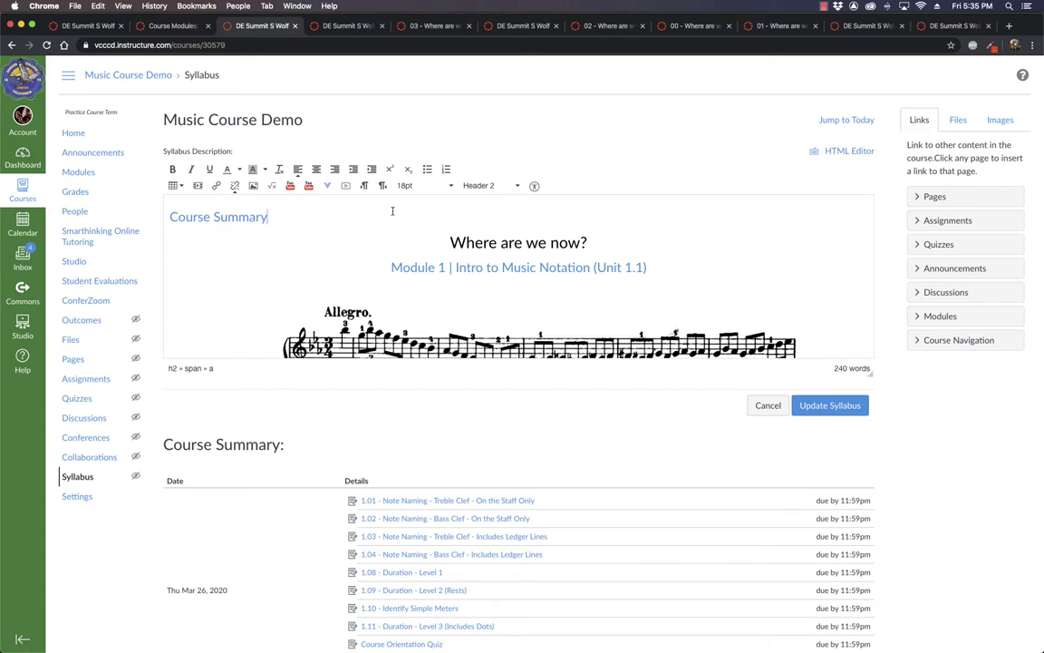
{"action": "triple_click", "coordinate": [328, 216]}
{"action": "left_click", "coordinate": [328, 215]}
{"action": "left_click", "coordinate": [845, 152]}
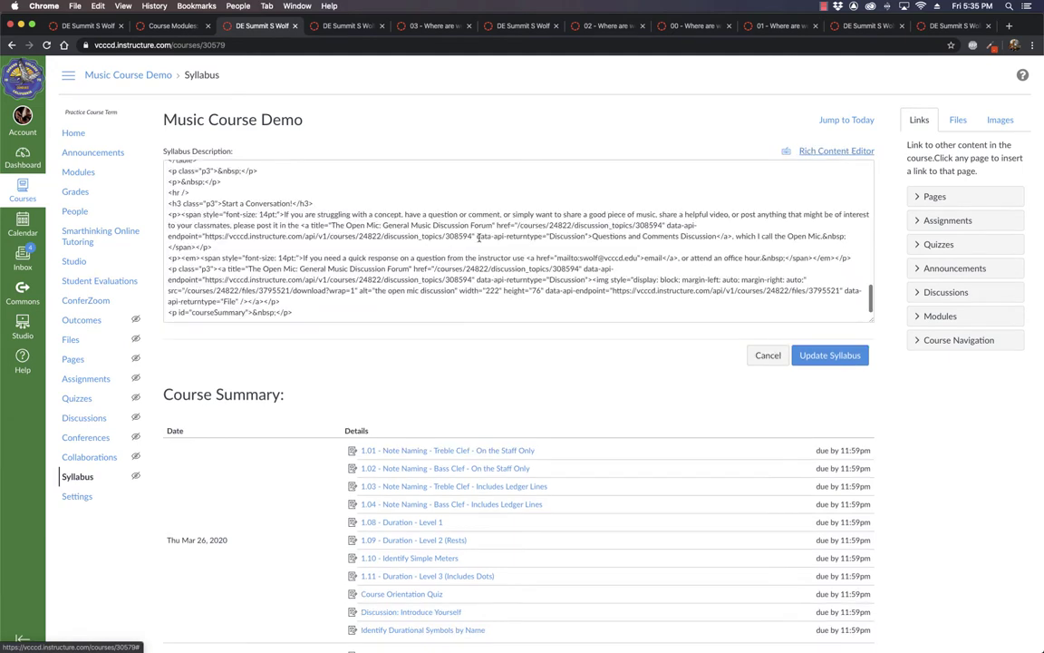
{"action": "scroll", "coordinate": [431, 218], "scroll_direction": "up", "scroll_amount": 10}
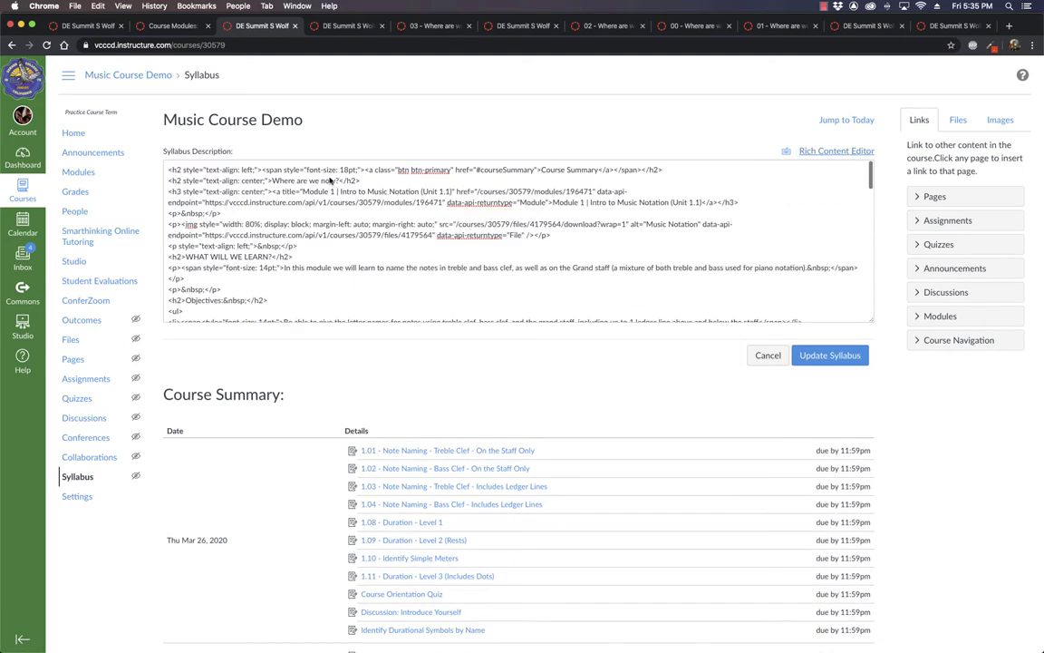
{"action": "left_click", "coordinate": [489, 170]}
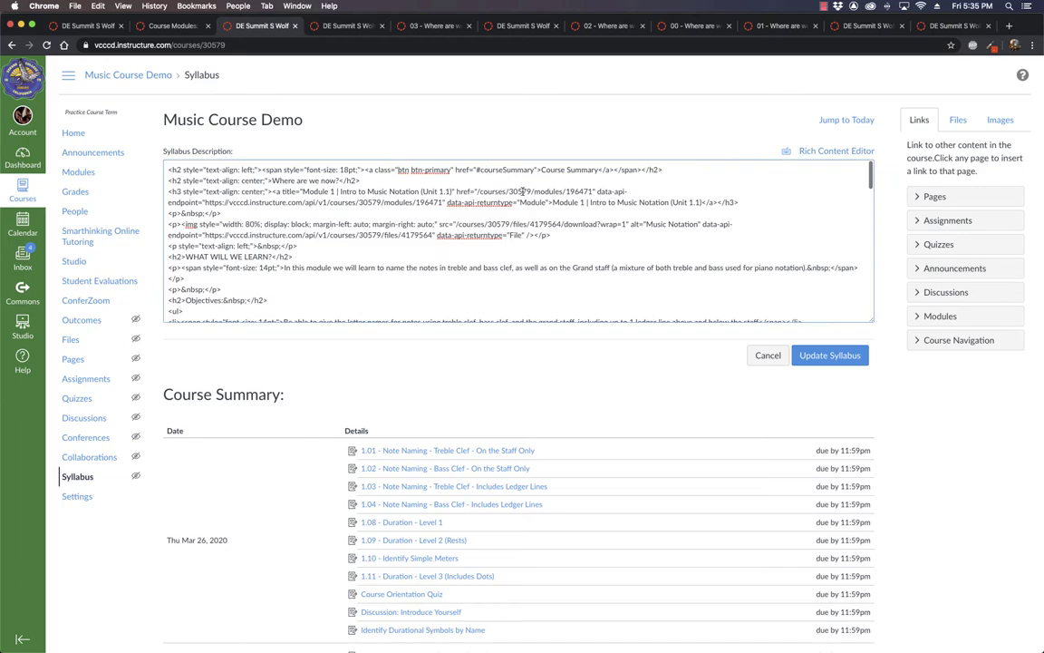
{"action": "key", "text": "super+f"}
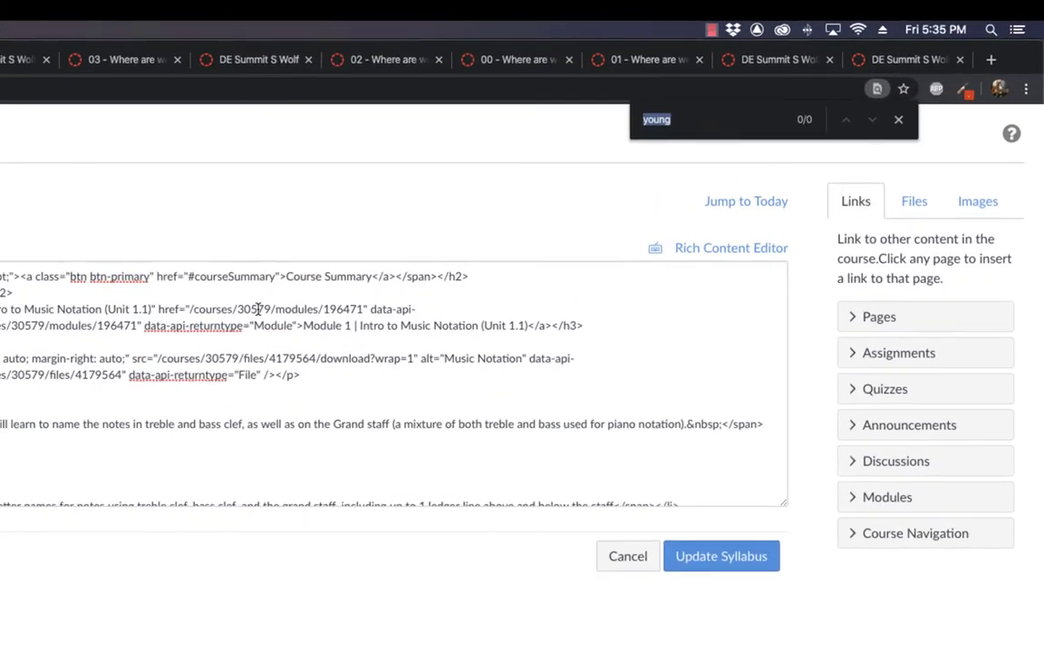
{"action": "type", "text": "course summary"}
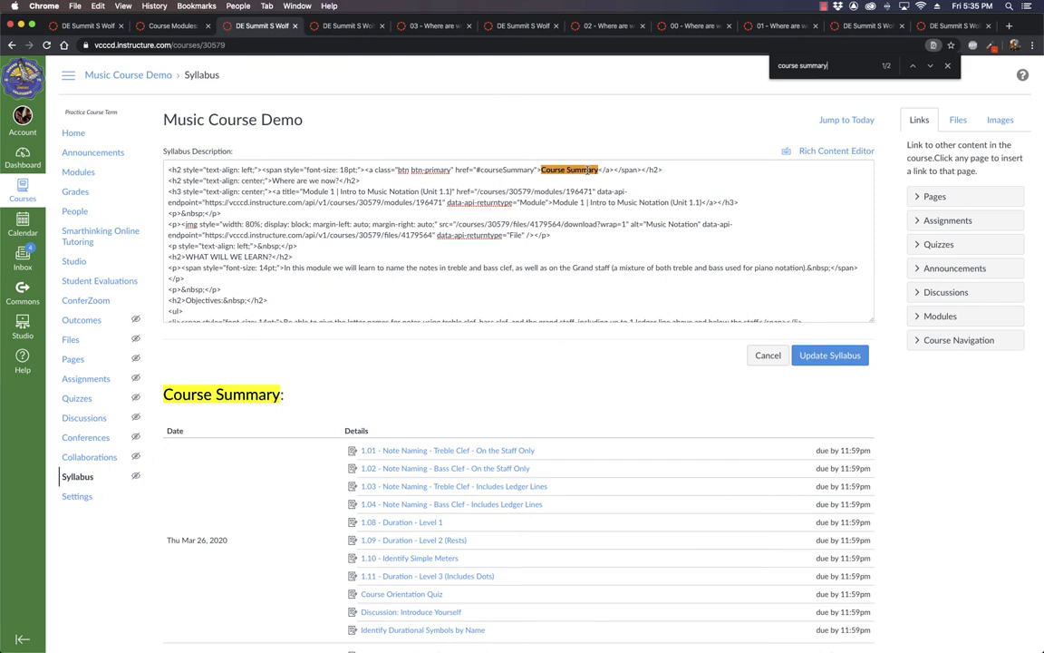
{"action": "scroll", "coordinate": [629, 216], "scroll_direction": "down", "scroll_amount": 15}
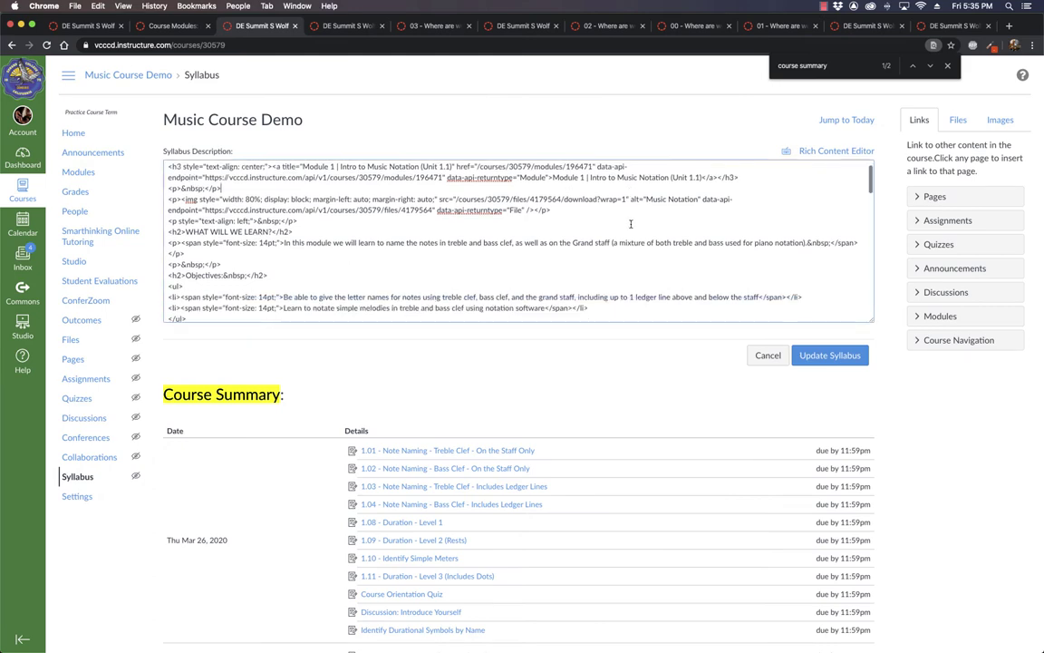
{"action": "scroll", "coordinate": [632, 226], "scroll_direction": "up", "scroll_amount": 15}
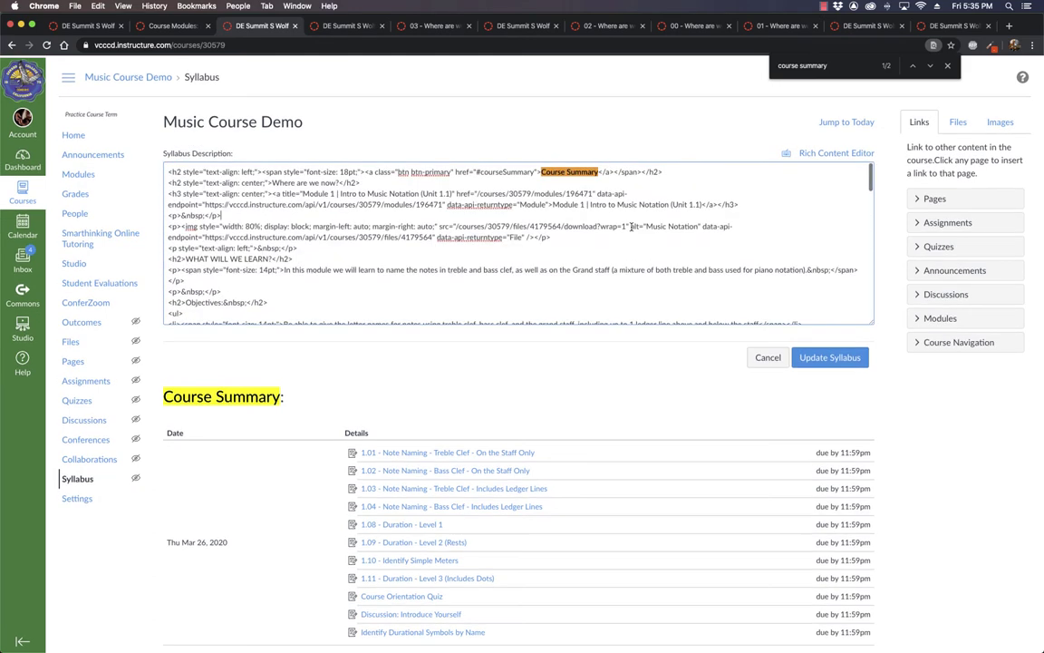
{"action": "left_click", "coordinate": [615, 170]}
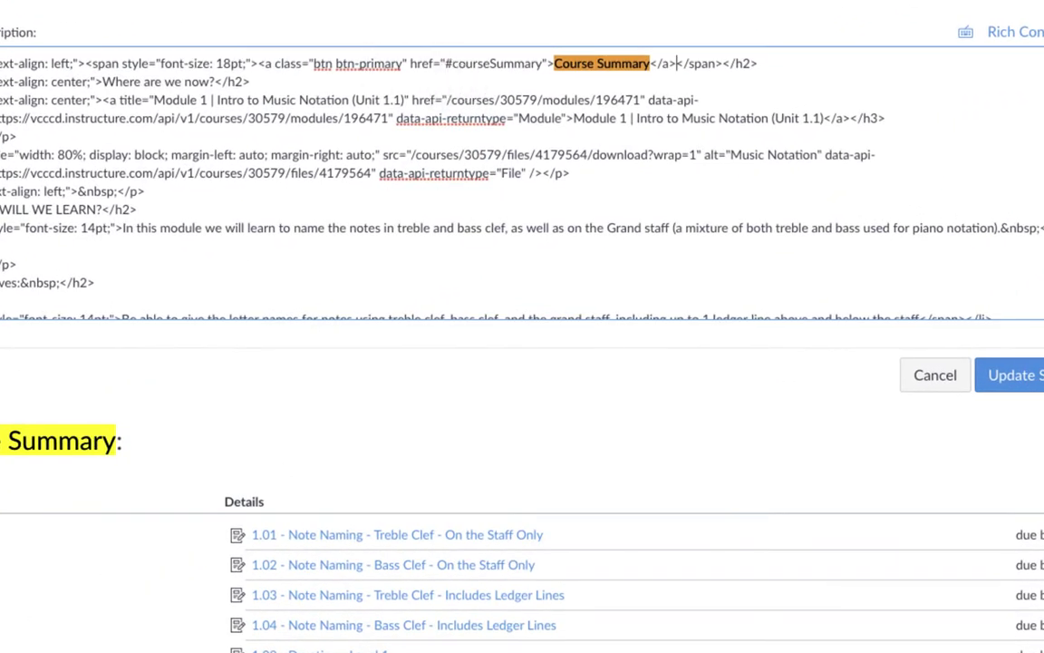
{"action": "key", "text": "Escape"}
{"action": "left_click", "coordinate": [265, 63]}
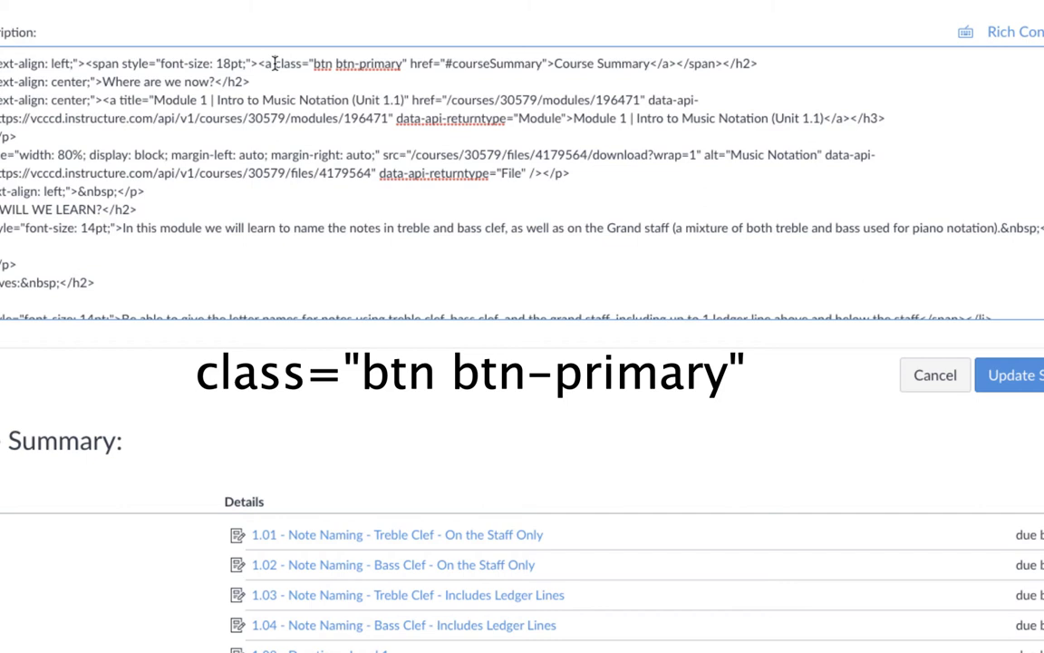
{"action": "left_click_drag", "start_coordinate": [275, 64], "coordinate": [407, 63]}
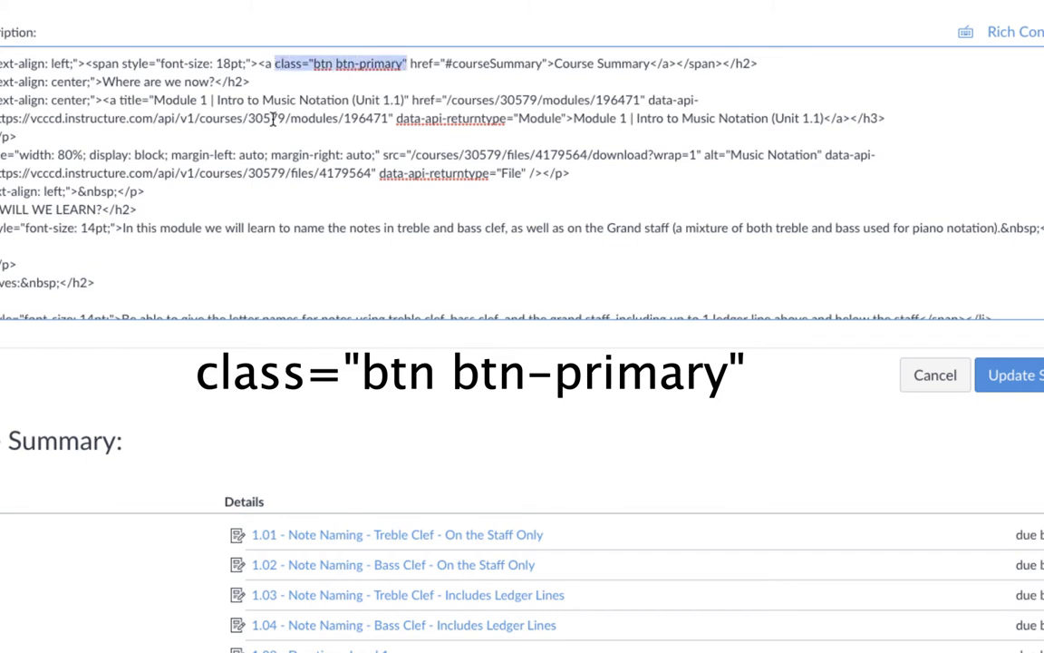
{"action": "left_click", "coordinate": [313, 64]}
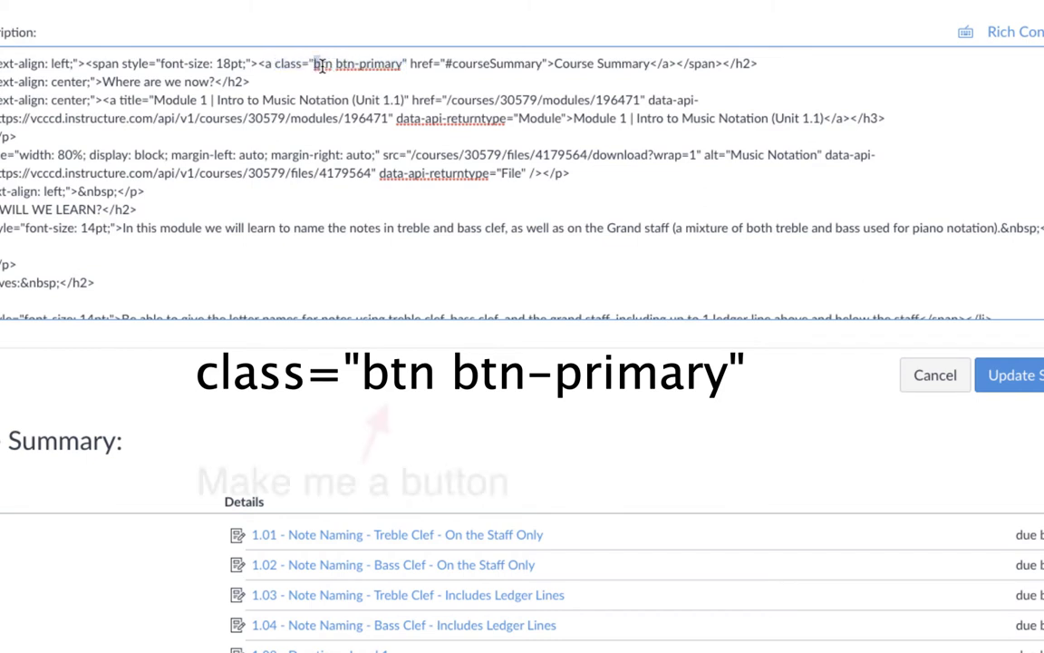
{"action": "double_click", "coordinate": [323, 64]}
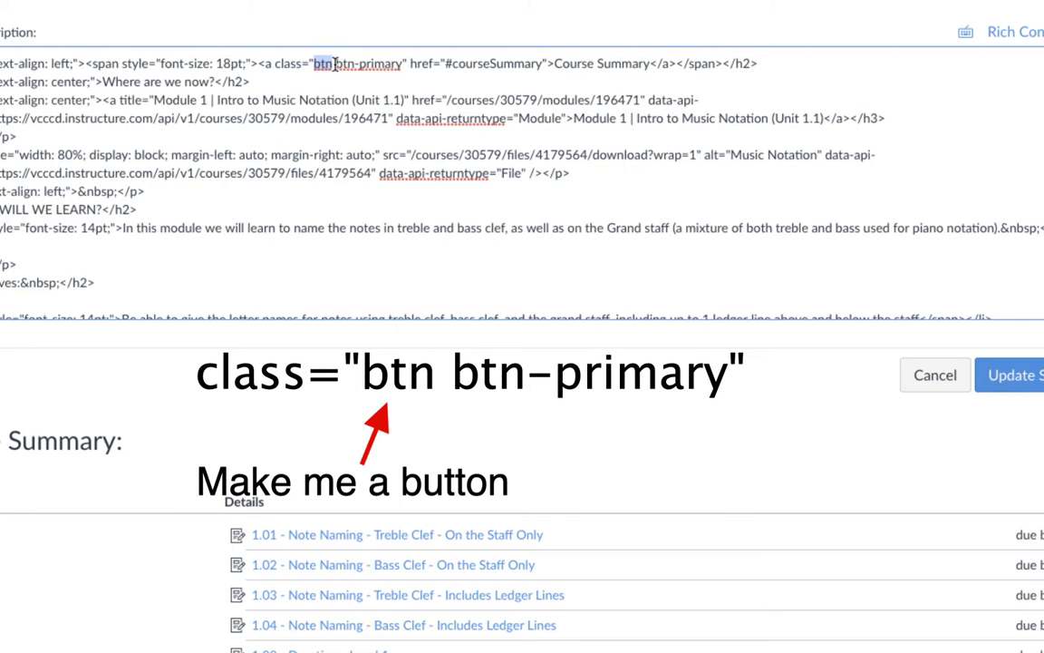
{"action": "left_click_drag", "start_coordinate": [335, 63], "coordinate": [400, 61]}
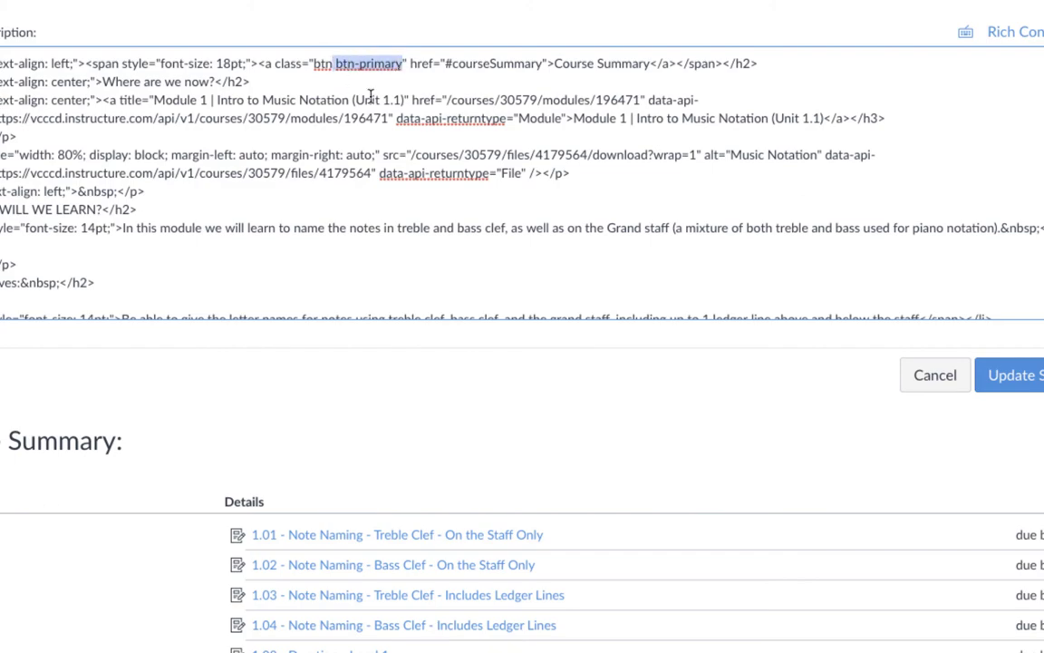
- Remove btn-primary from the Course Summary link and save, then set its class to 'btn btn-info' and save
{"action": "key", "text": "BackSpace"}
{"action": "key", "text": "BackSpace"}
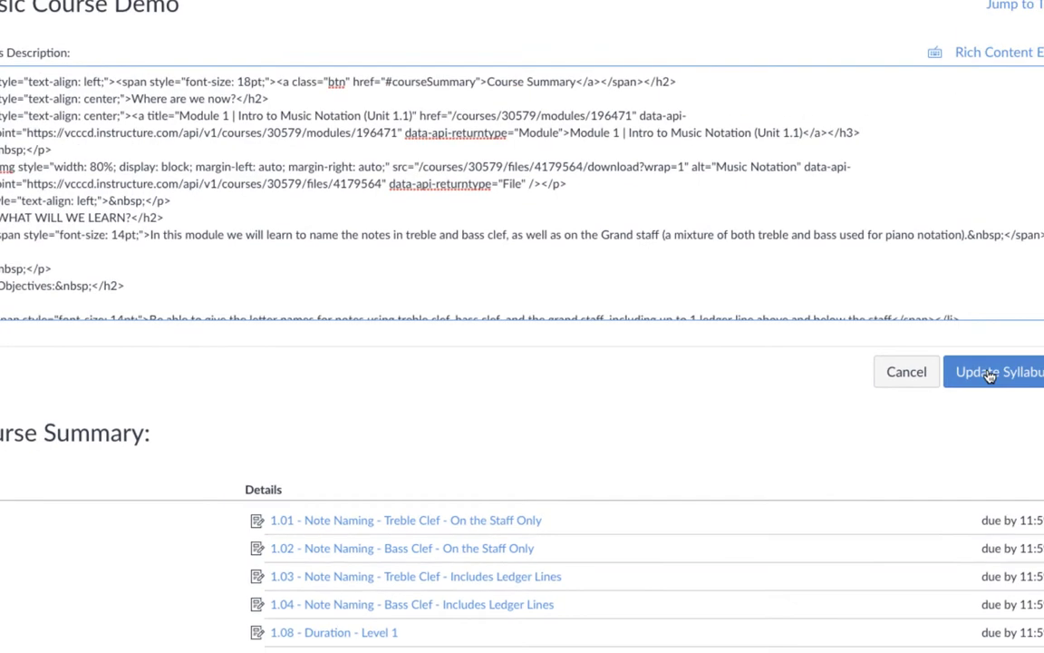
{"action": "left_click", "coordinate": [990, 375]}
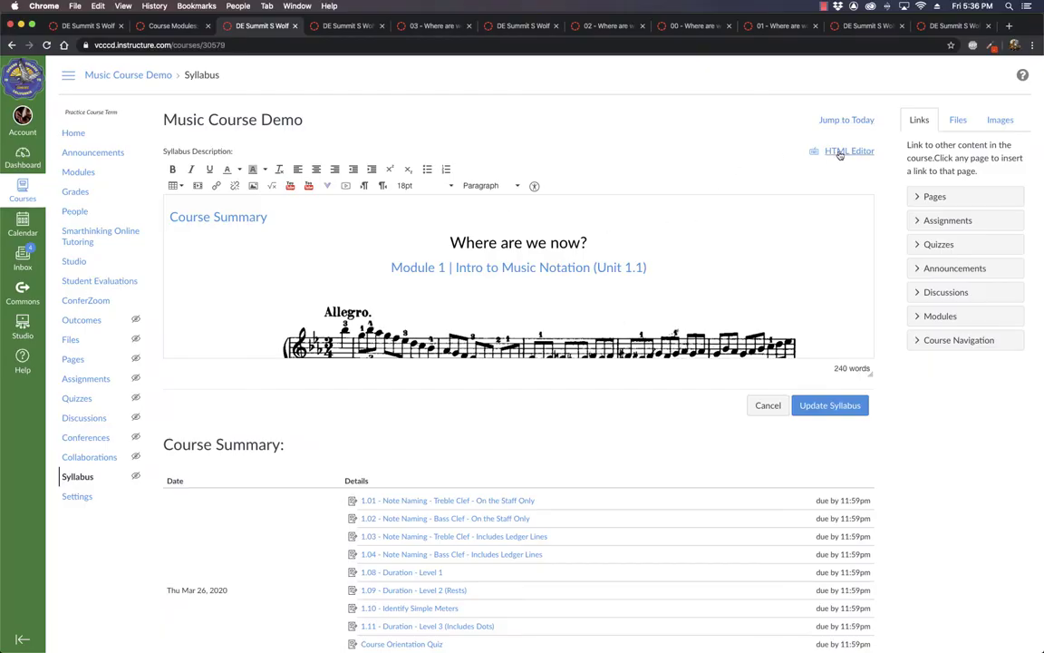
{"action": "left_click", "coordinate": [840, 151]}
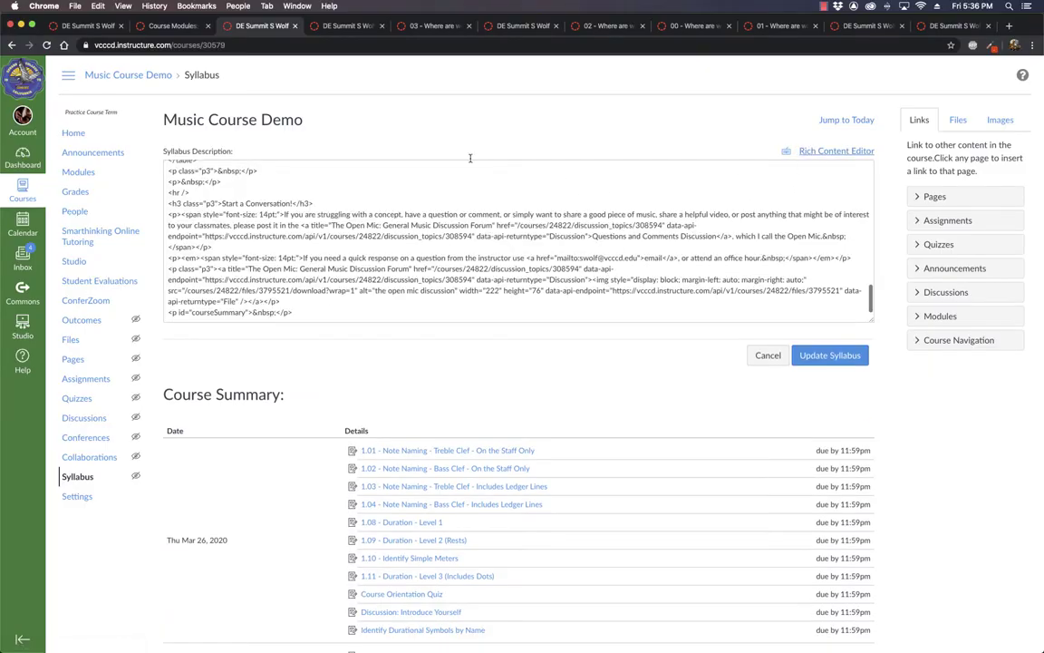
{"action": "scroll", "coordinate": [314, 176], "scroll_direction": "up", "scroll_amount": 5}
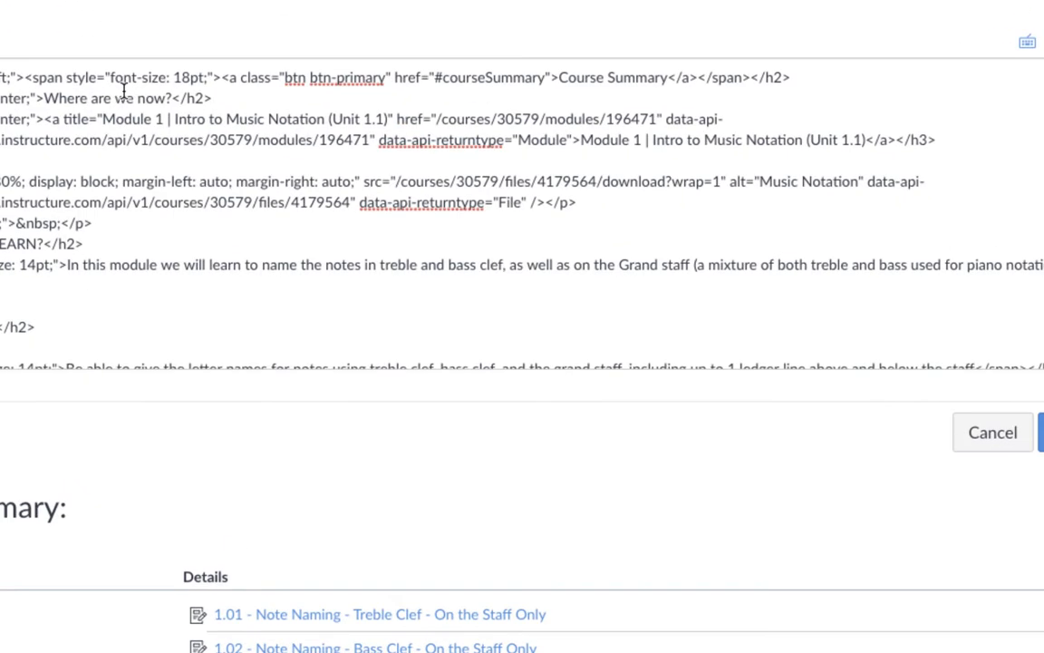
{"action": "left_click", "coordinate": [363, 78]}
{"action": "key", "text": "Delete"}
{"action": "key", "text": "Delete"}
{"action": "key", "text": "Delete"}
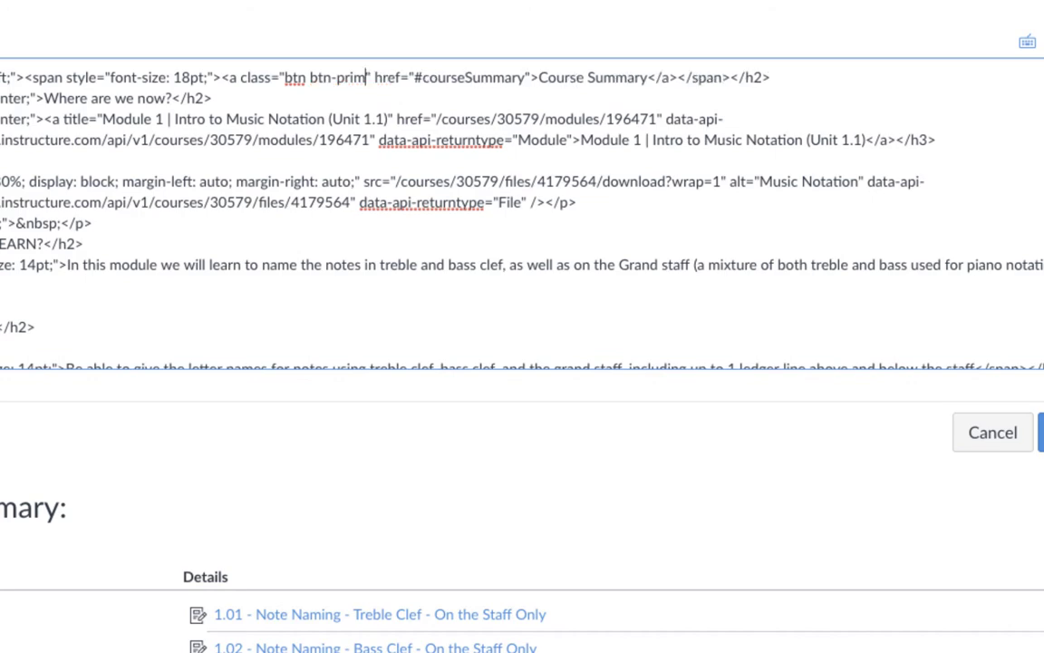
{"action": "key", "text": "BackSpace"}
{"action": "key", "text": "BackSpace"}
{"action": "key", "text": "BackSpace"}
{"action": "key", "text": "BackSpace"}
{"action": "type", "text": "info"}
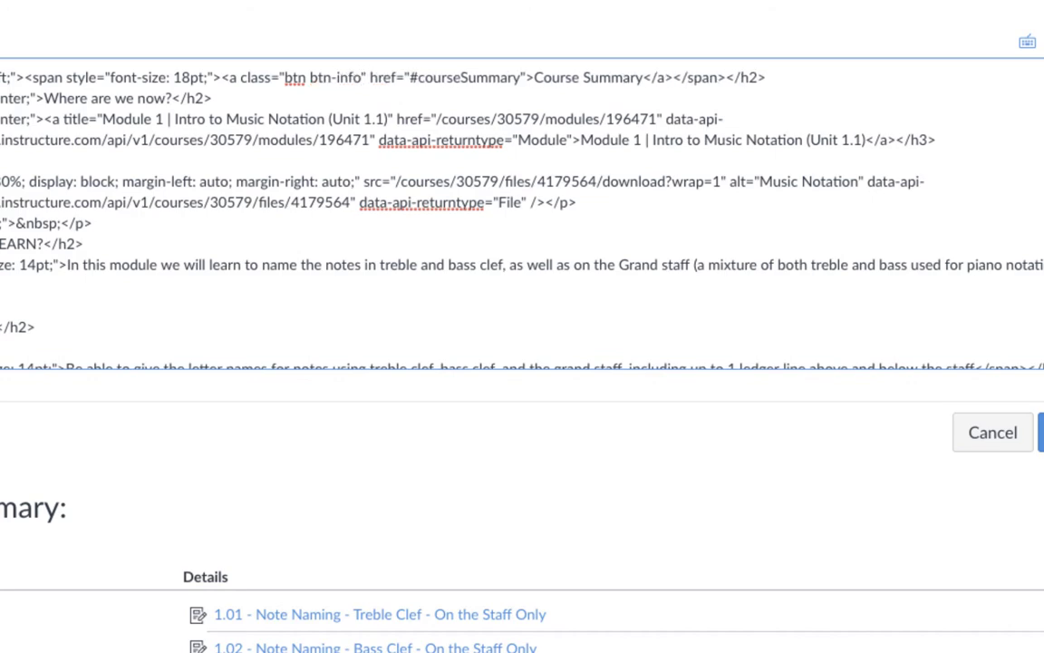
{"action": "left_click", "coordinate": [1040, 432]}
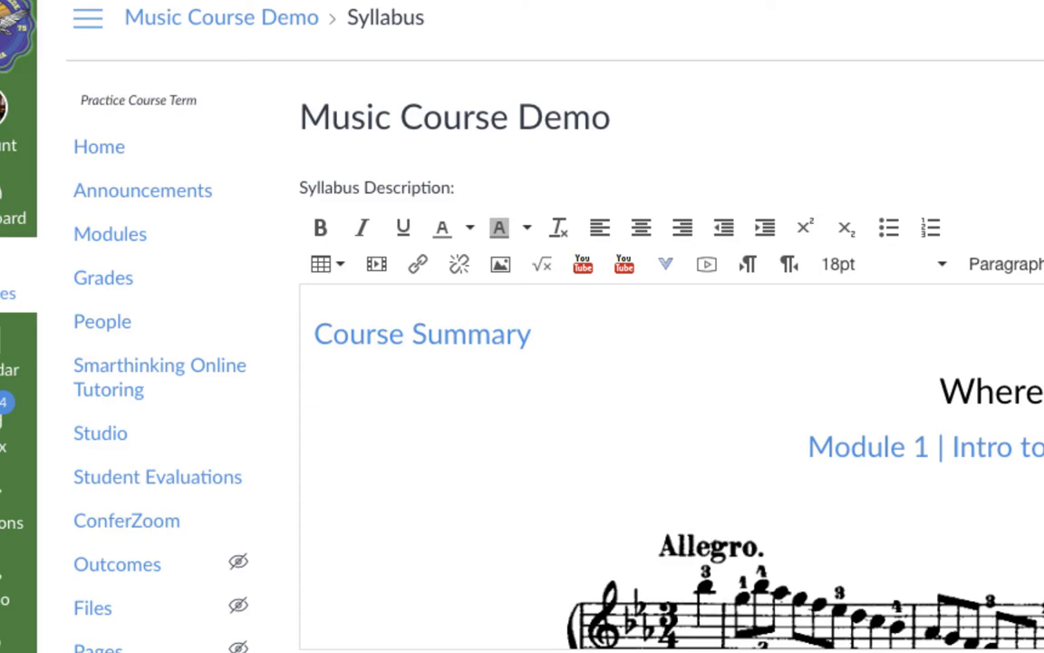
- Change the Course Summary link class to btn-danger in the HTML source and save the syllabus
{"action": "left_click", "coordinate": [1043, 186]}
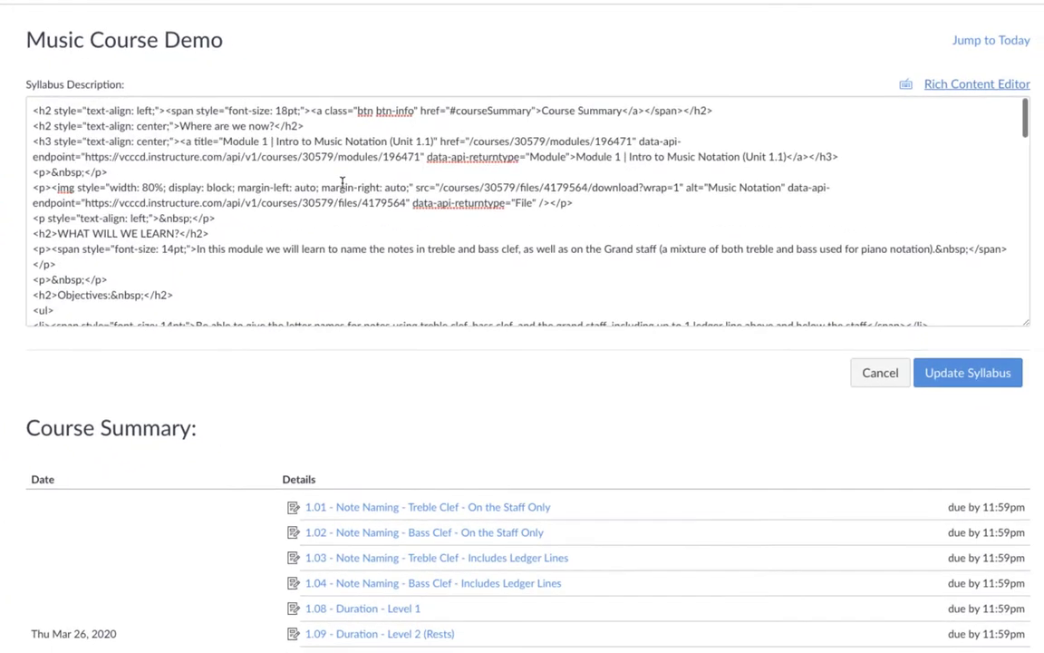
{"action": "left_click", "coordinate": [412, 110]}
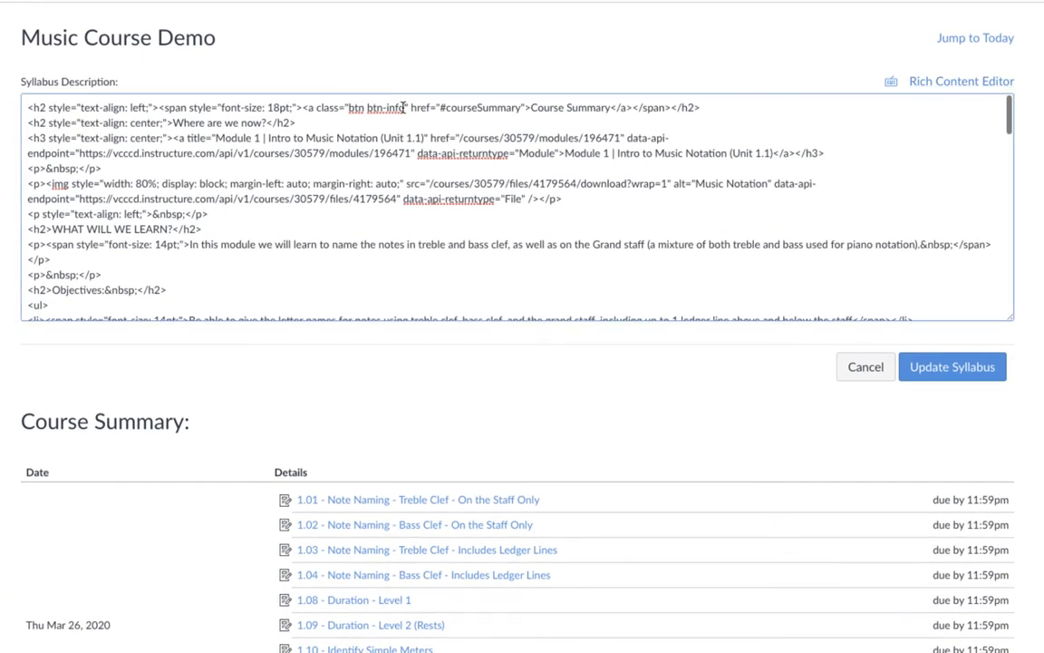
{"action": "key", "text": "BackSpace"}
{"action": "key", "text": "BackSpace"}
{"action": "key", "text": "BackSpace"}
{"action": "key", "text": "BackSpace"}
{"action": "type", "text": "danger"}
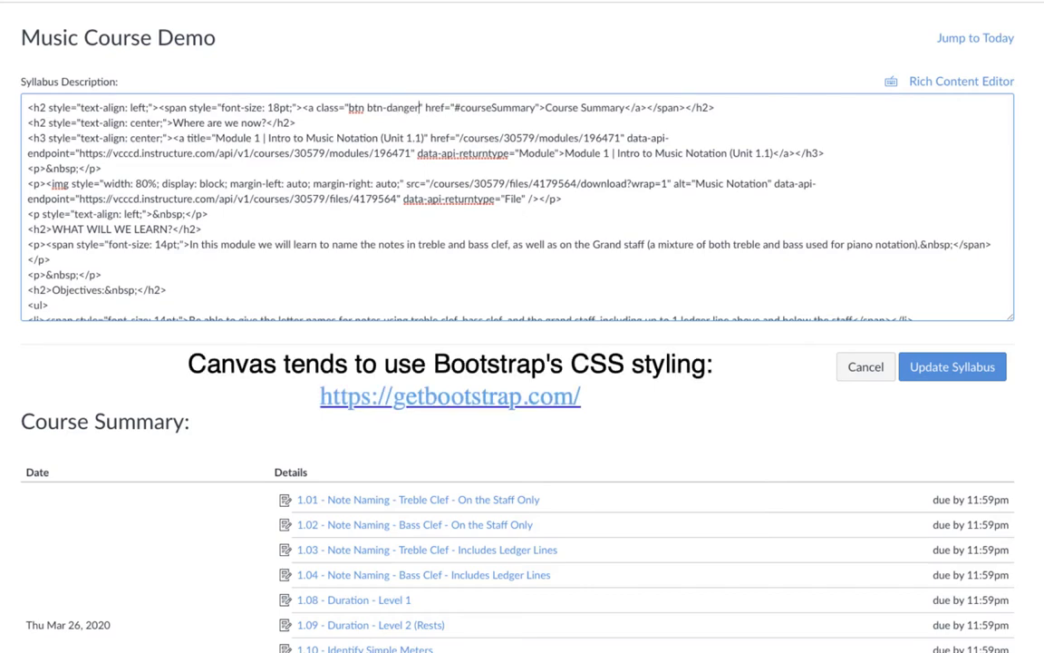
{"action": "left_click", "coordinate": [952, 366]}
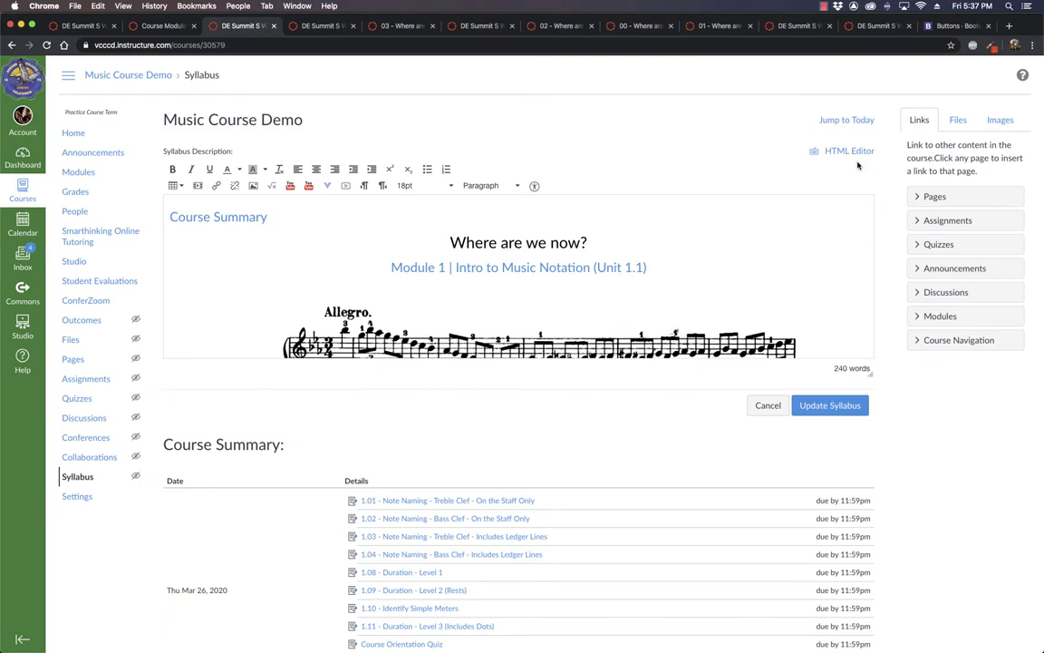
- Replace the alert class suffix with warning and save the syllabus with btn-warning
{"action": "left_click", "coordinate": [848, 150]}
{"action": "scroll", "coordinate": [387, 236], "scroll_direction": "up", "scroll_amount": 5}
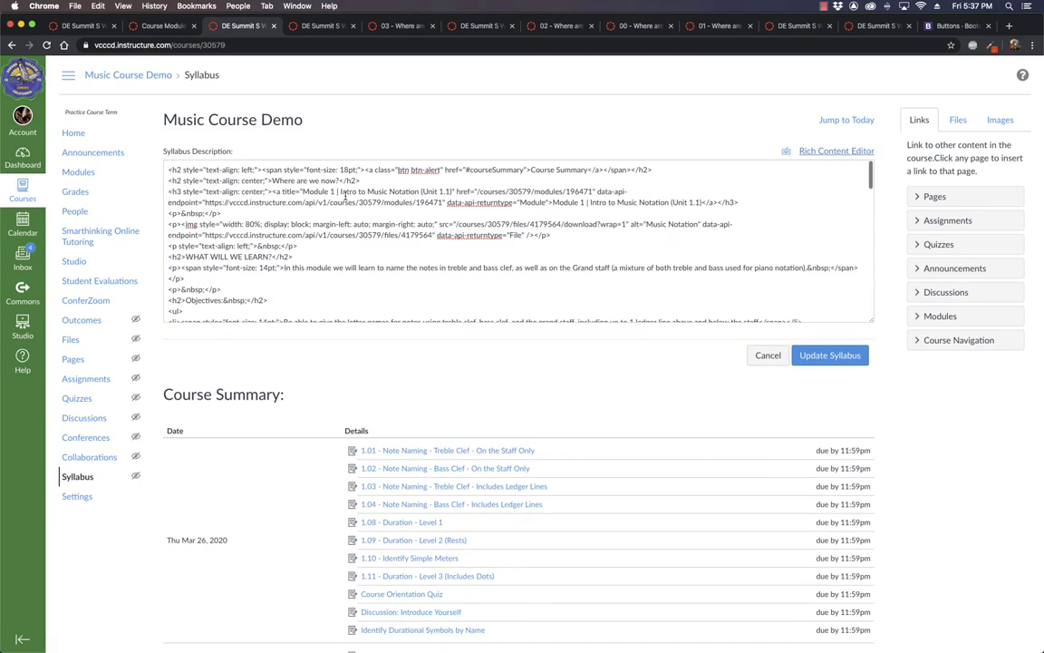
{"action": "double_click", "coordinate": [428, 170]}
{"action": "key", "text": "BackSpace"}
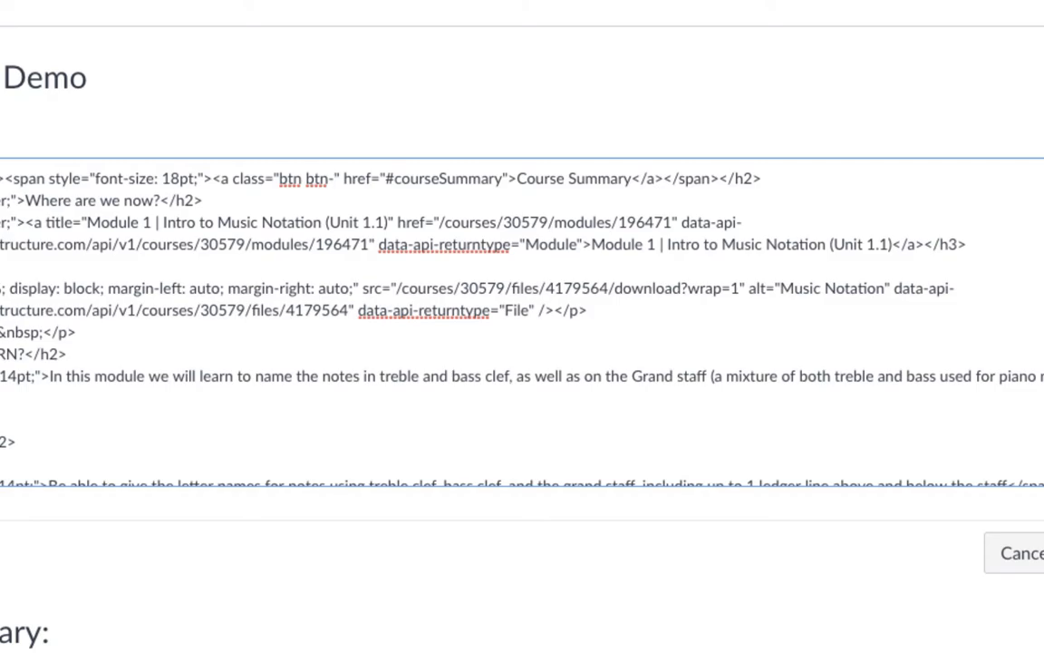
{"action": "type", "text": "warning"}
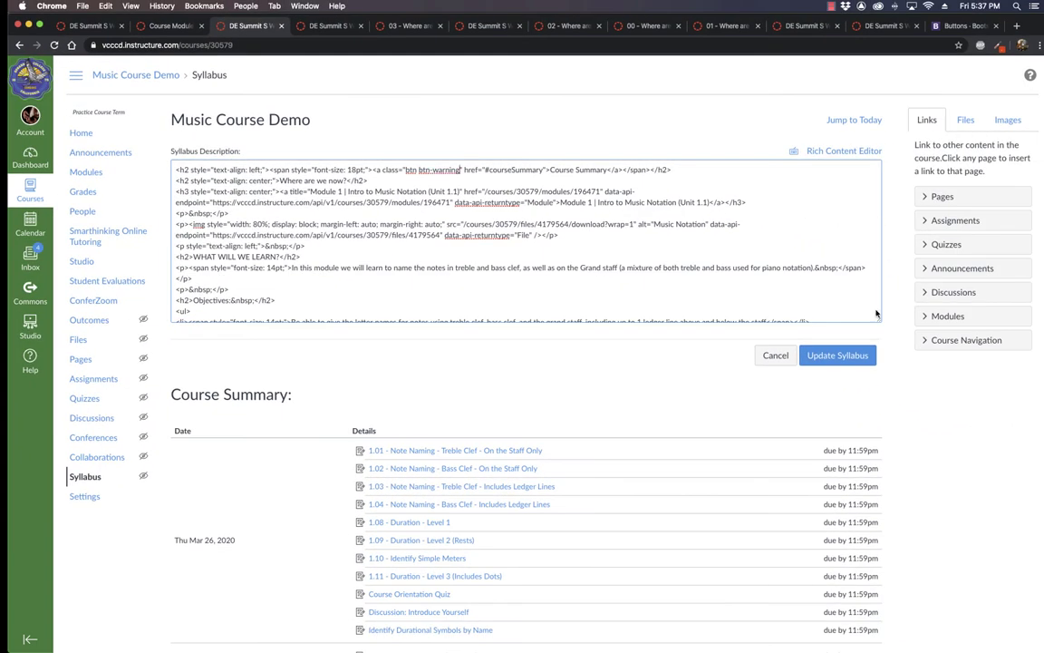
{"action": "left_click", "coordinate": [1015, 454]}
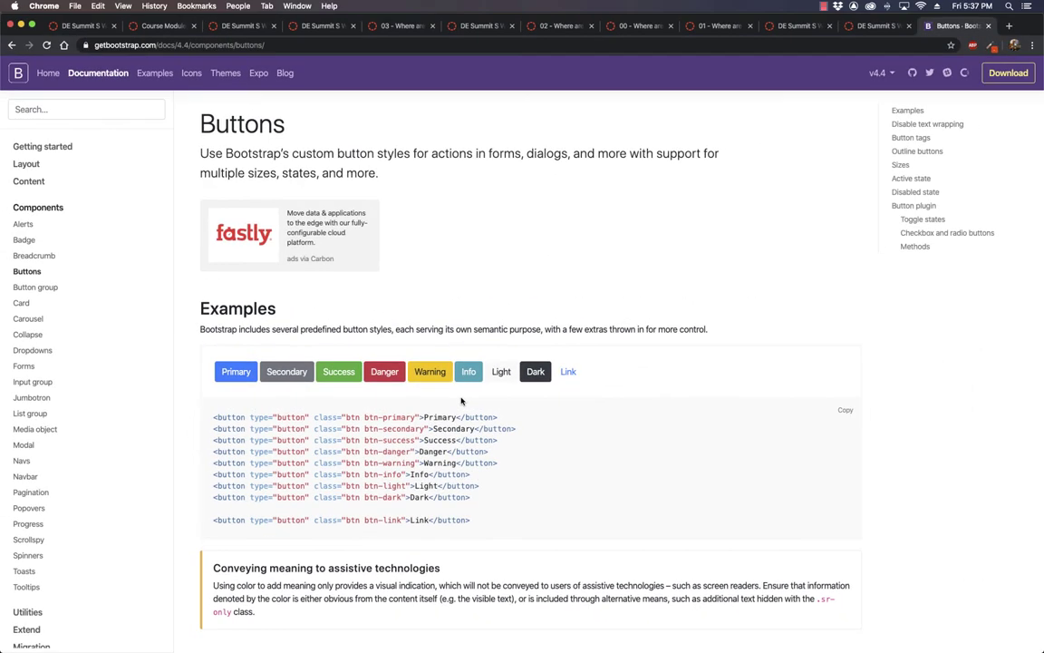
- Reload the syllabus page, test the Course Summary button jump, and reopen the syllabus for editing
{"action": "key", "text": "super+3"}
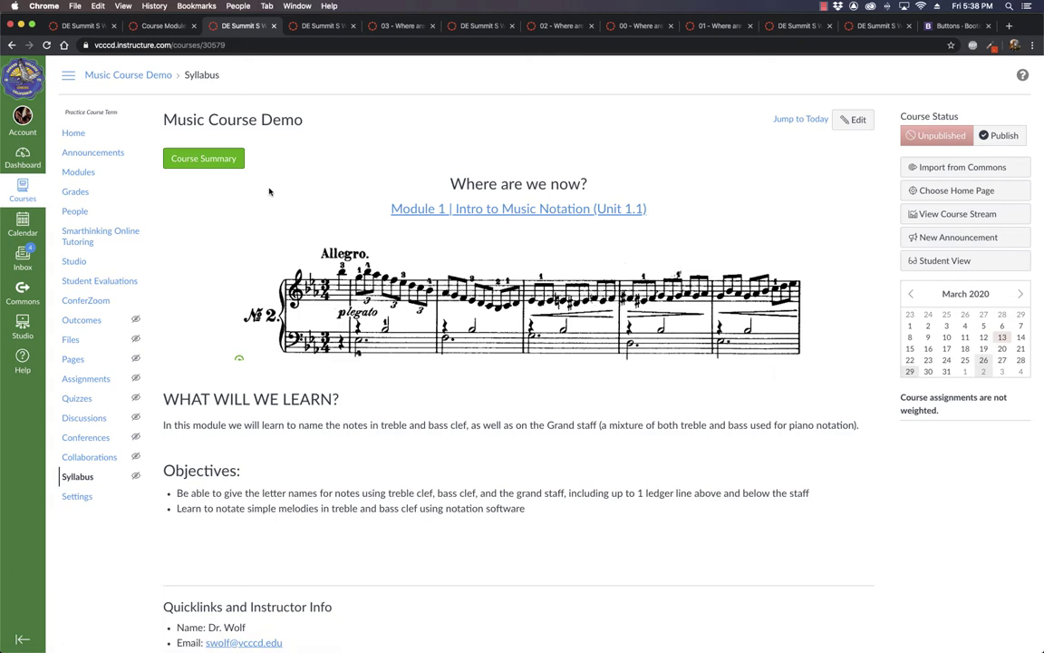
{"action": "left_click", "coordinate": [853, 119]}
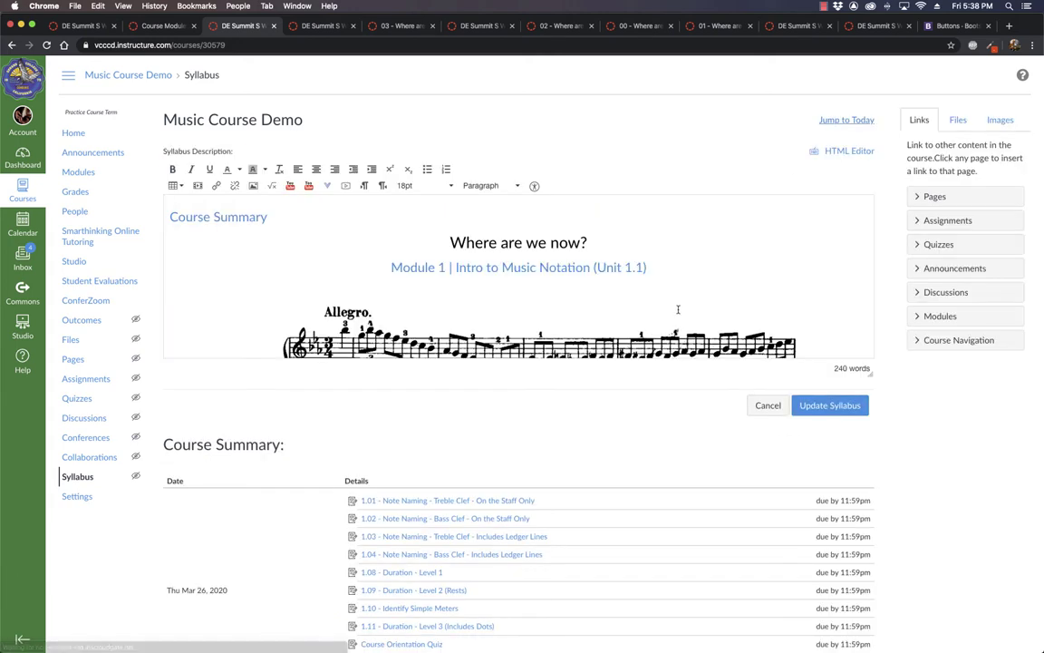
{"action": "key", "text": "super+r"}
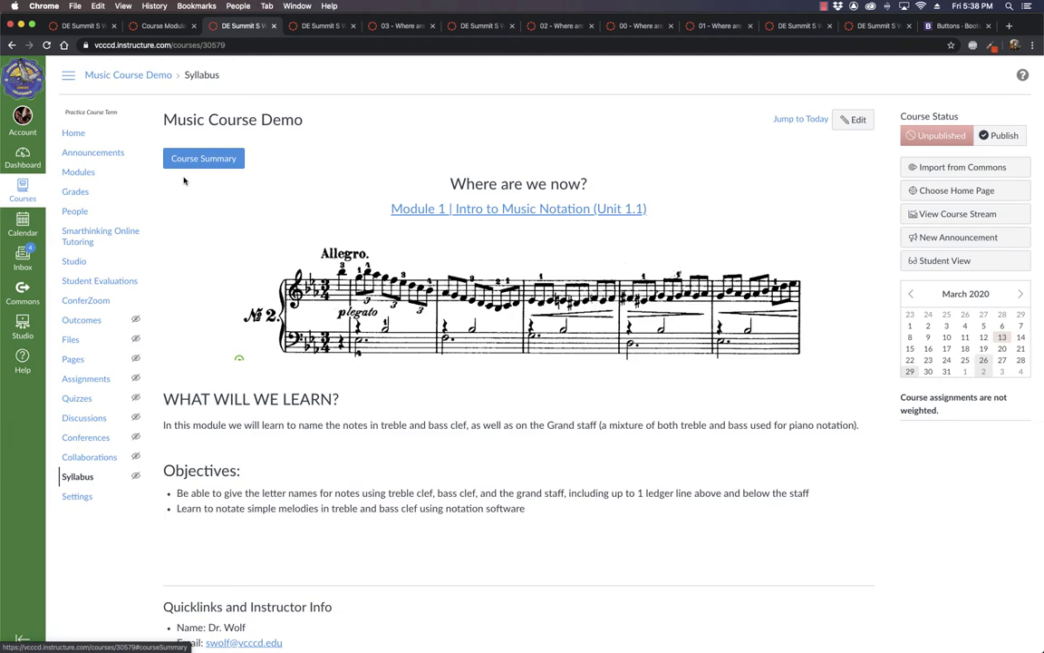
{"action": "left_click", "coordinate": [206, 161]}
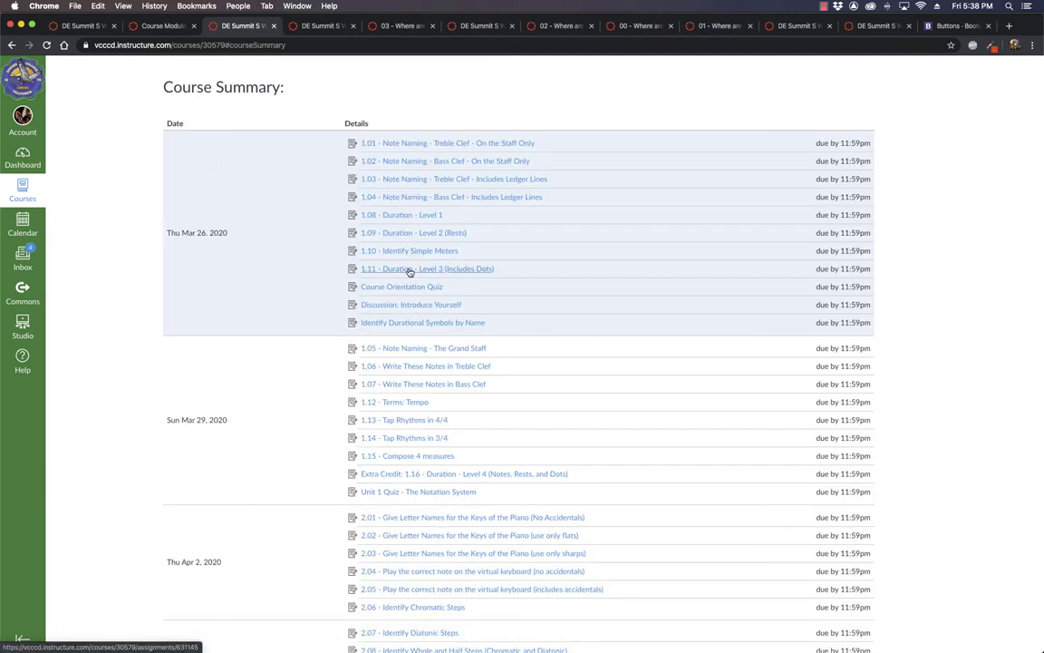
{"action": "scroll", "coordinate": [409, 272], "scroll_direction": "up", "scroll_amount": 10}
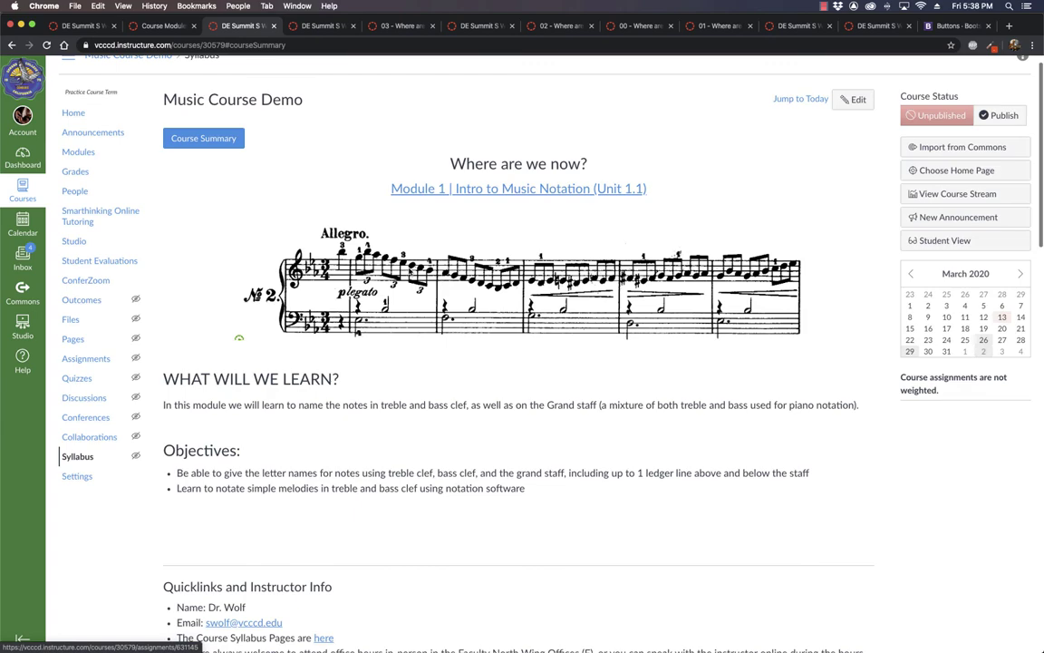
{"action": "left_click", "coordinate": [853, 100]}
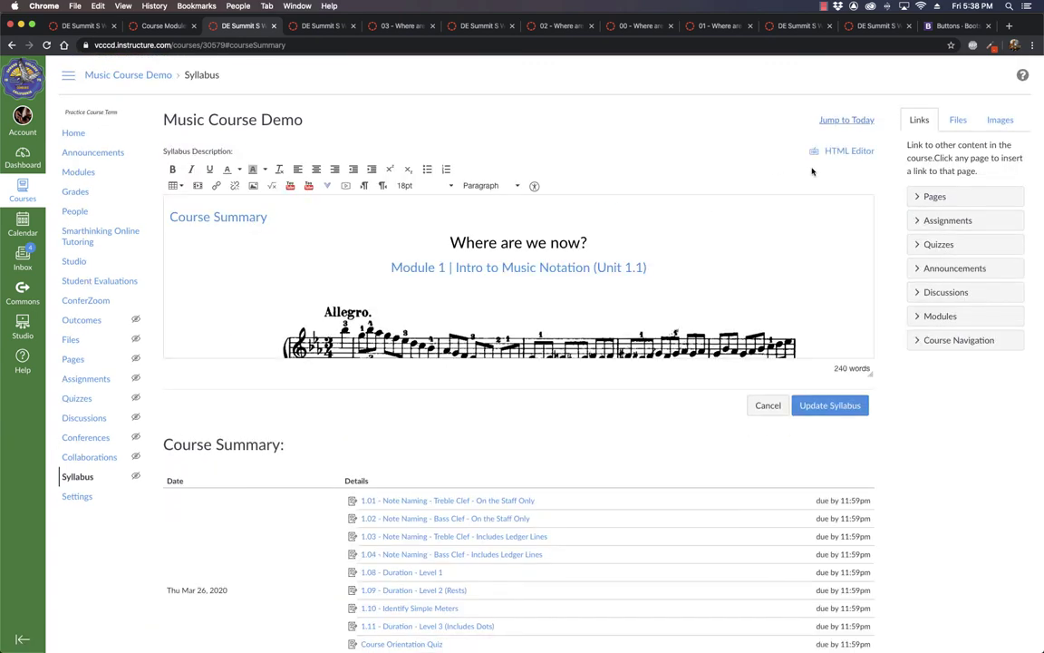
- In the raw HTML, review the Course Summary link's href="#courseSummary" markup, then save unchanged
{"action": "left_click", "coordinate": [843, 152]}
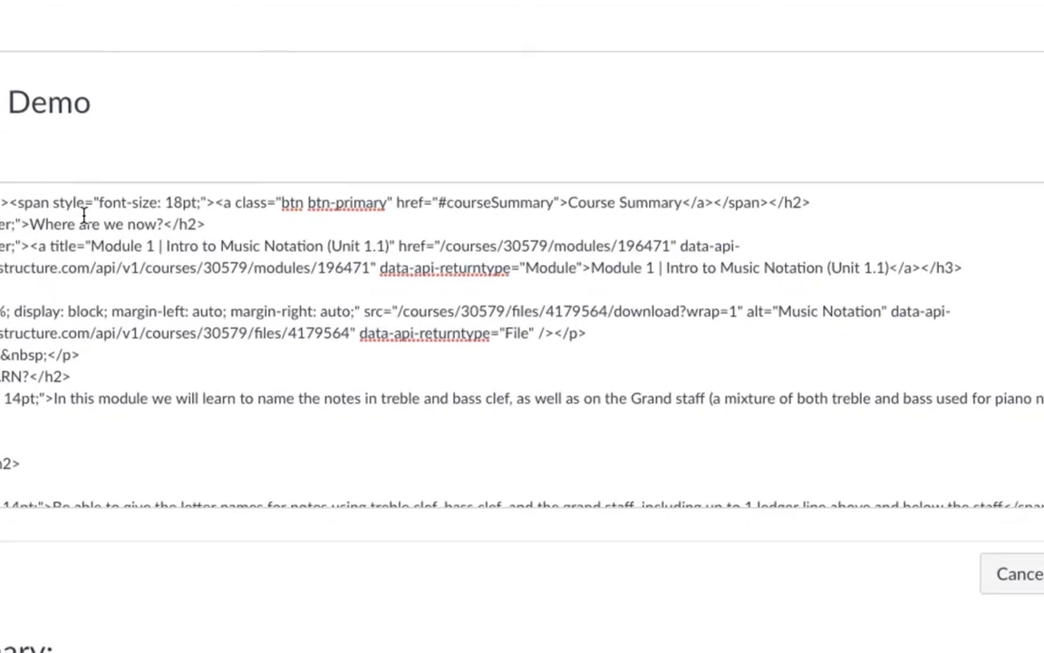
{"action": "left_click_drag", "start_coordinate": [254, 231], "coordinate": [707, 201]}
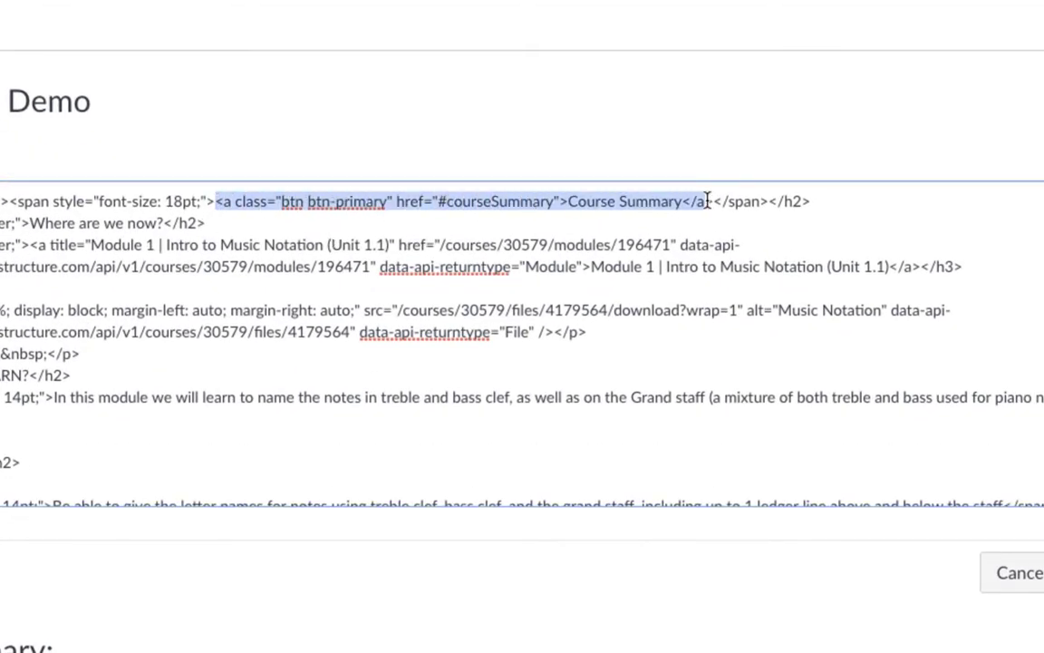
{"action": "left_click_drag", "start_coordinate": [396, 201], "coordinate": [437, 199]}
{"action": "left_click", "coordinate": [437, 201]}
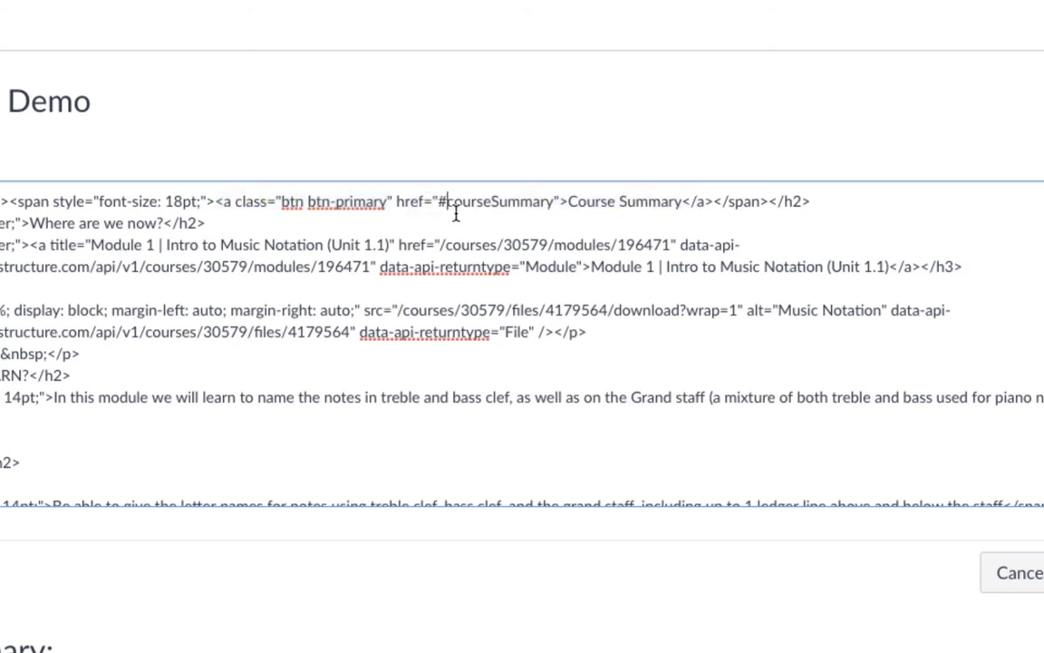
{"action": "left_click_drag", "start_coordinate": [438, 201], "coordinate": [445, 202]}
{"action": "left_click", "coordinate": [506, 237]}
{"action": "left_click_drag", "start_coordinate": [554, 202], "coordinate": [447, 201]}
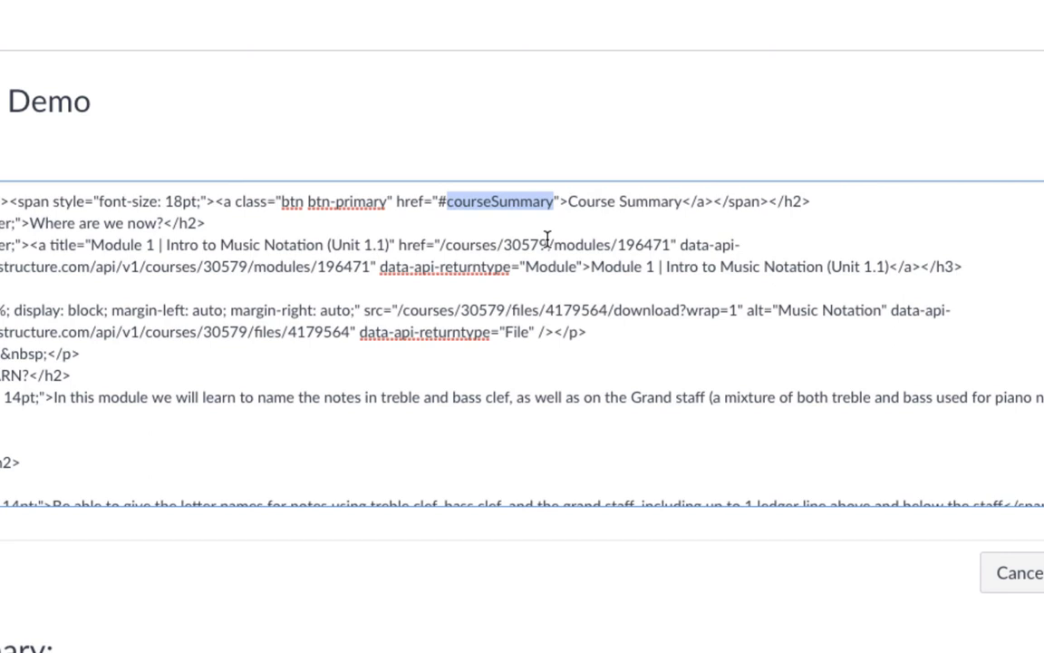
{"action": "left_click", "coordinate": [776, 234]}
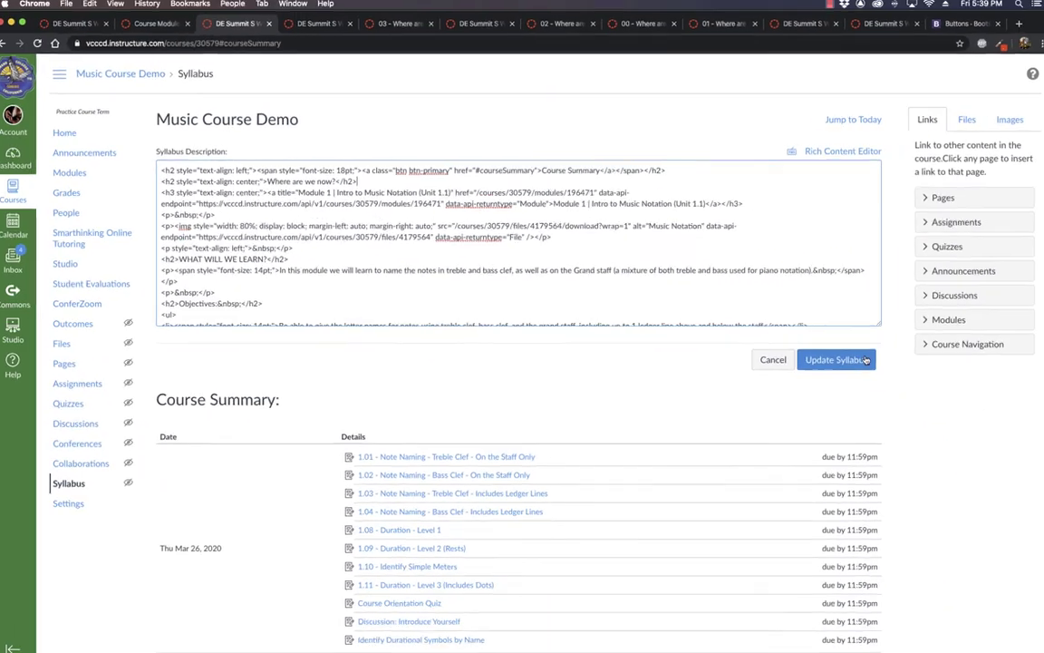
{"action": "left_click", "coordinate": [1017, 502]}
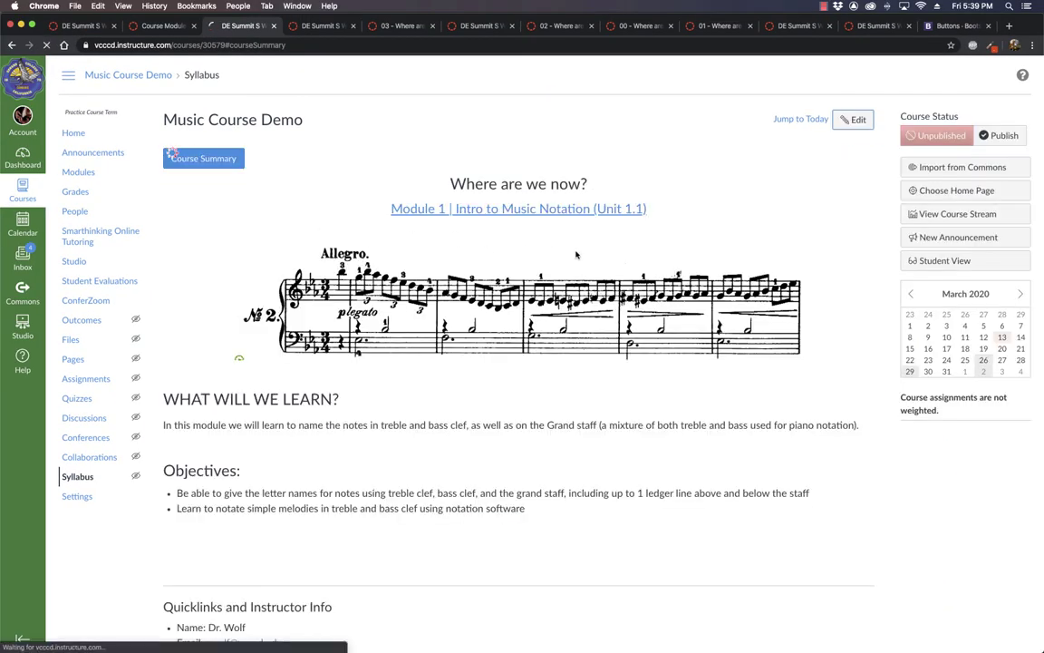
- Reopen the syllabus HTML and delete the &nbsp; inside the final <p id="courseSummary"> paragraph
{"action": "scroll", "coordinate": [582, 255], "scroll_direction": "down", "scroll_amount": 10}
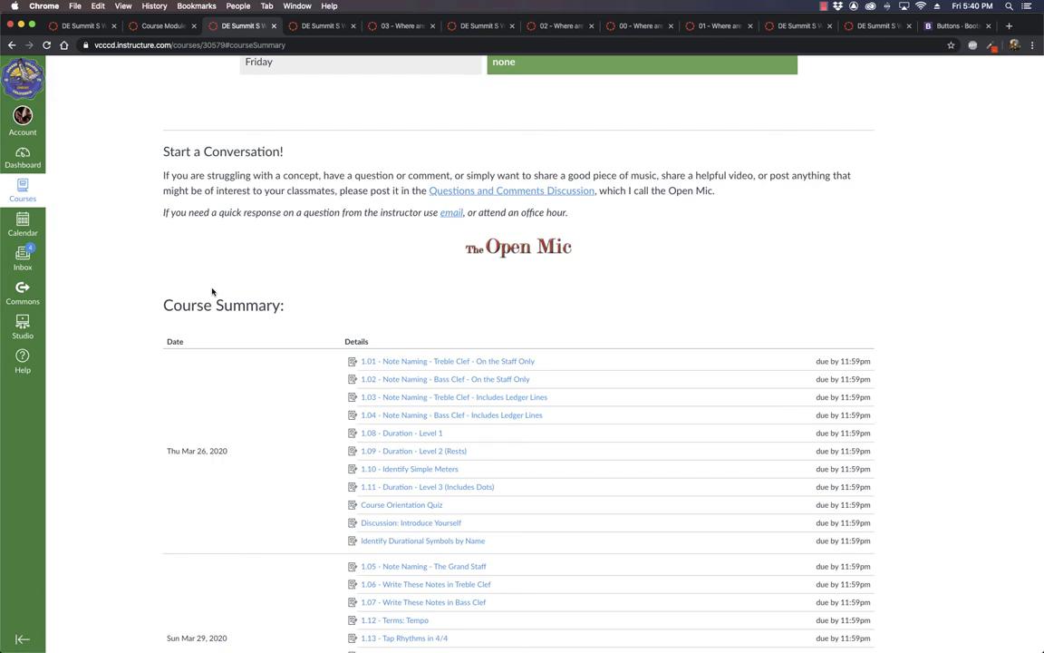
{"action": "scroll", "coordinate": [213, 291], "scroll_direction": "up", "scroll_amount": 15}
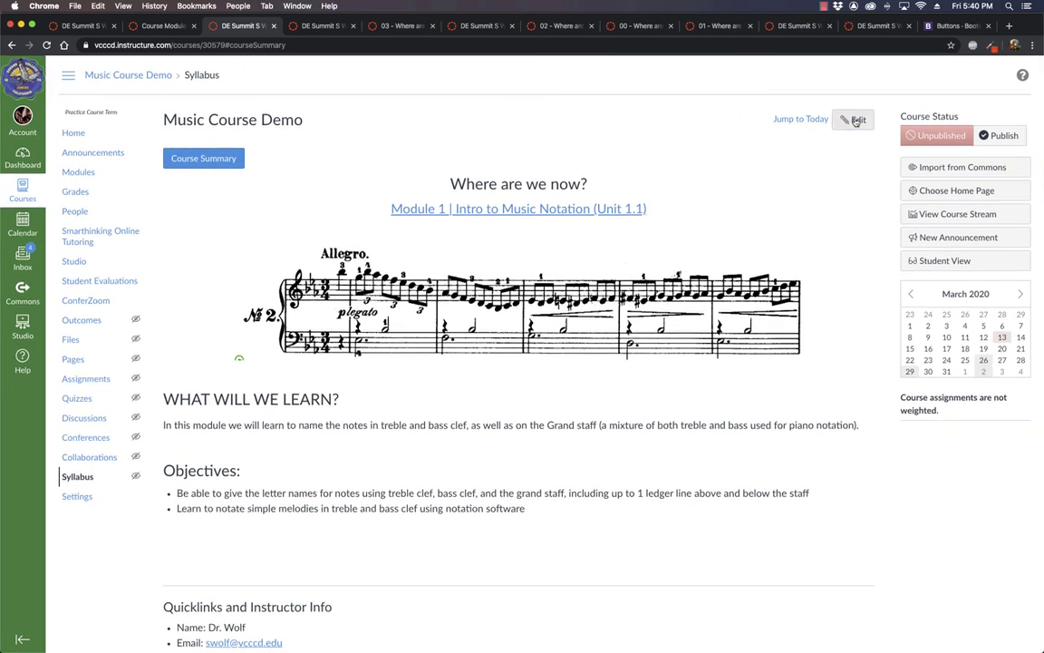
{"action": "left_click", "coordinate": [854, 121]}
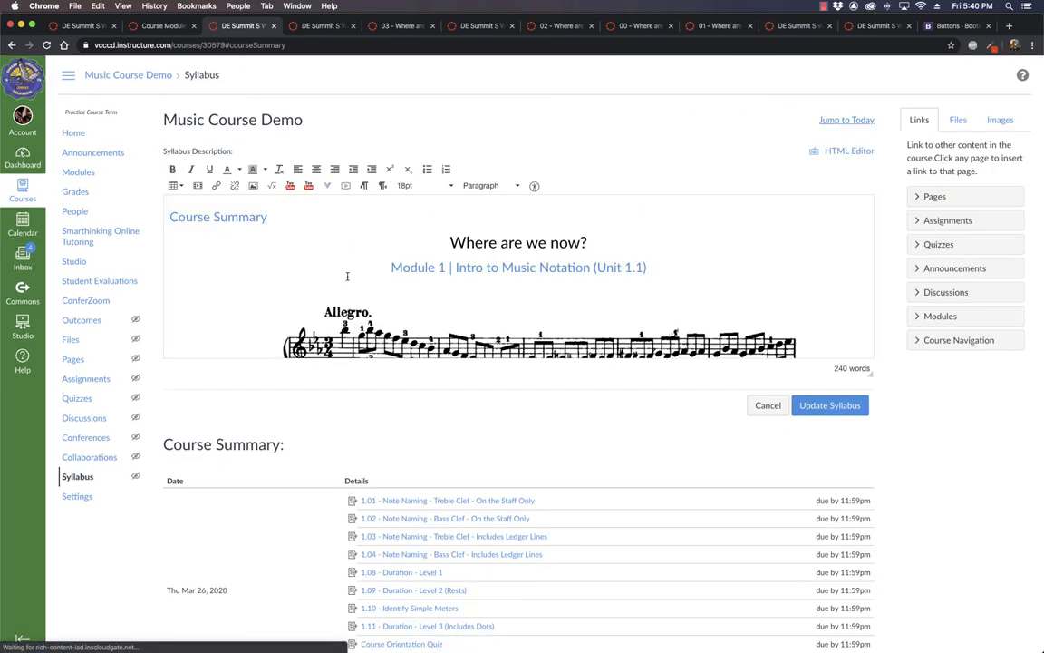
{"action": "left_click", "coordinate": [834, 152]}
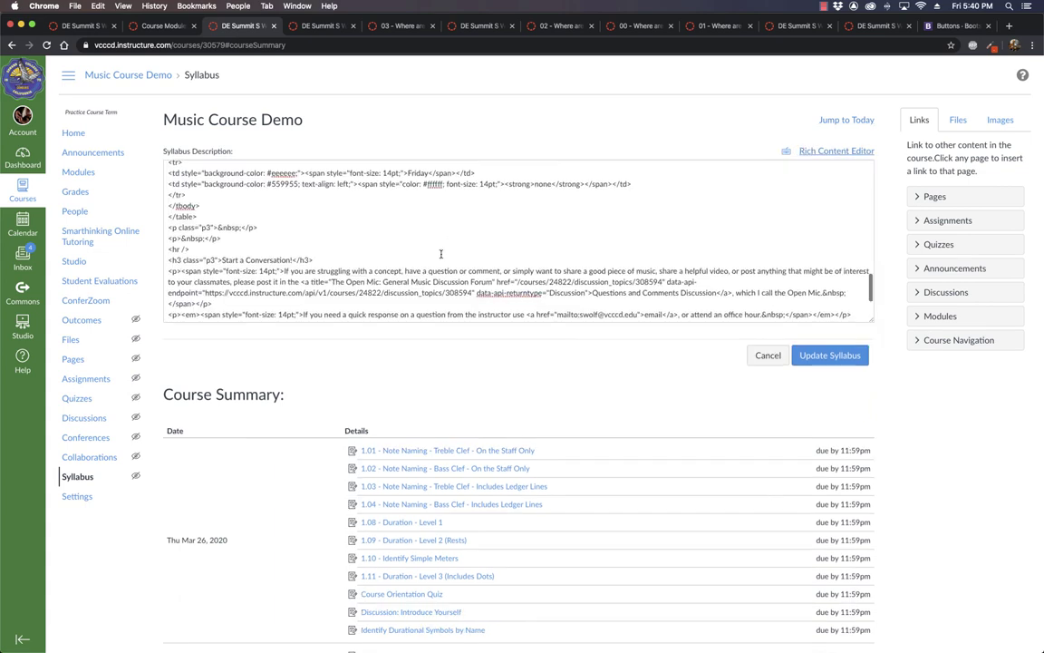
{"action": "scroll", "coordinate": [441, 253], "scroll_direction": "down", "scroll_amount": 2}
{"action": "left_click", "coordinate": [309, 310]}
{"action": "key", "text": "Left"}
{"action": "key", "text": "Left"}
{"action": "key", "text": "Left"}
{"action": "key", "text": "Left"}
{"action": "key", "text": "Left"}
{"action": "key", "text": "Left"}
{"action": "key", "text": "Left"}
{"action": "key", "text": "Left"}
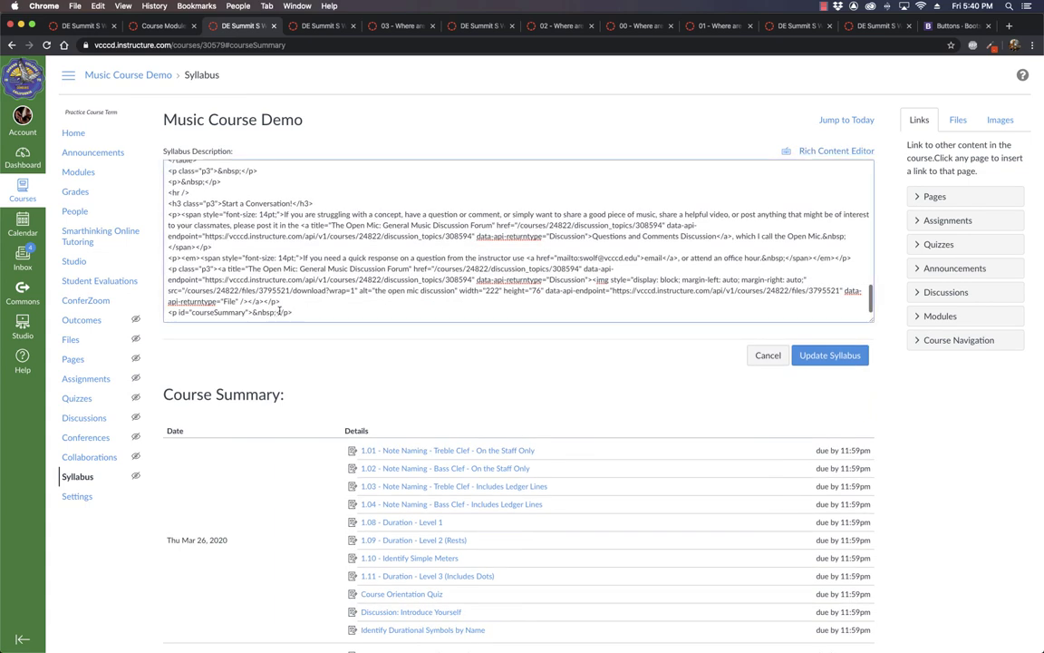
{"action": "key", "text": "BackSpace"}
{"action": "key", "text": "BackSpace"}
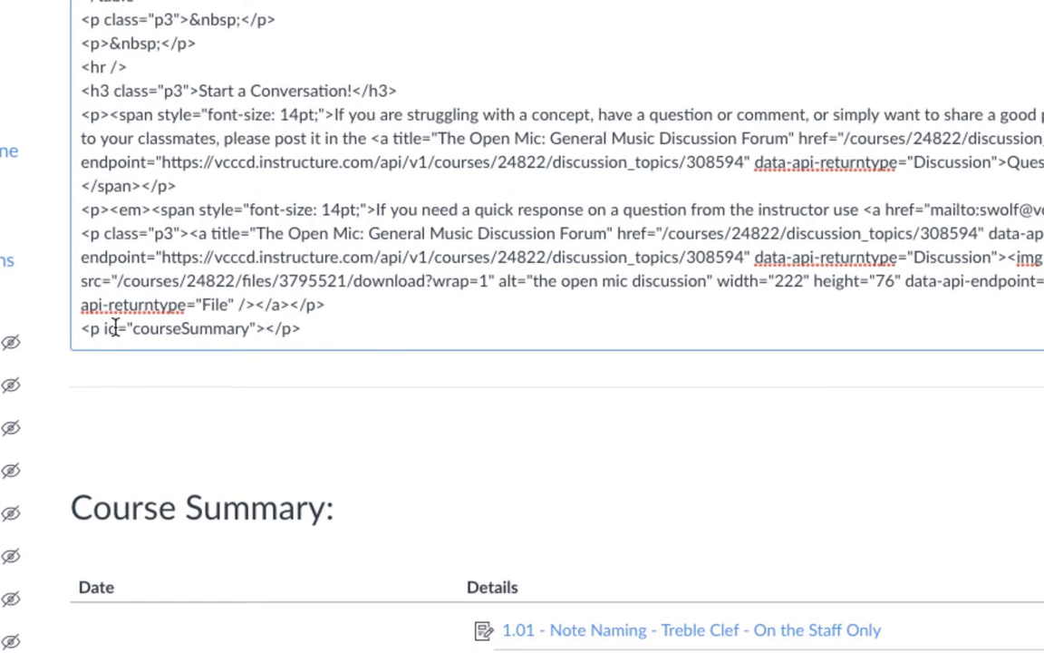
{"action": "left_click_drag", "start_coordinate": [133, 328], "coordinate": [257, 331]}
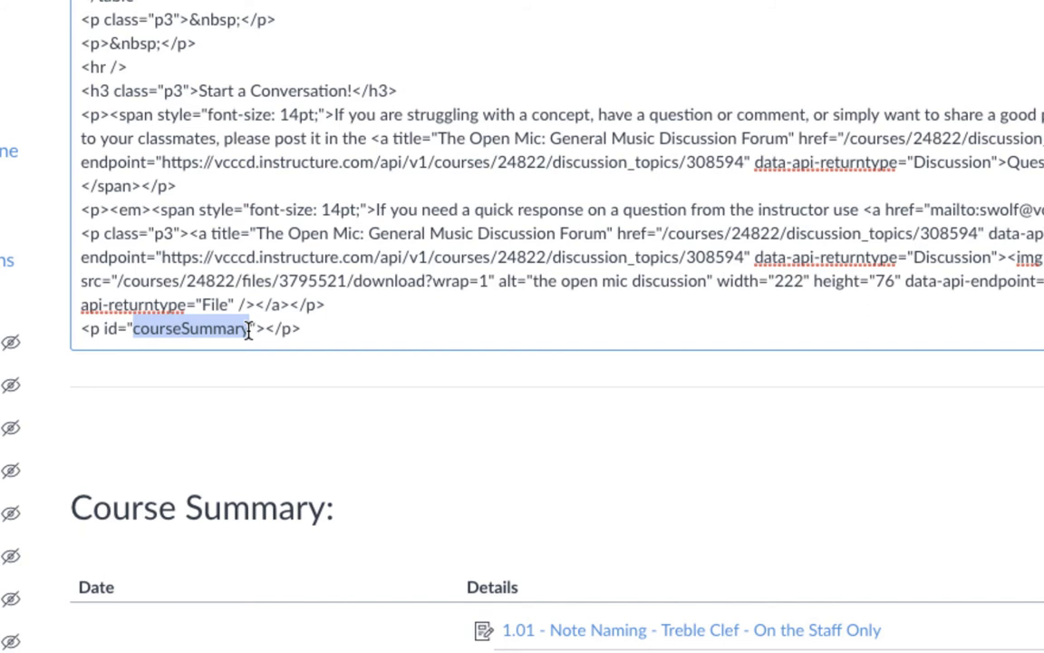
{"action": "left_click", "coordinate": [366, 326]}
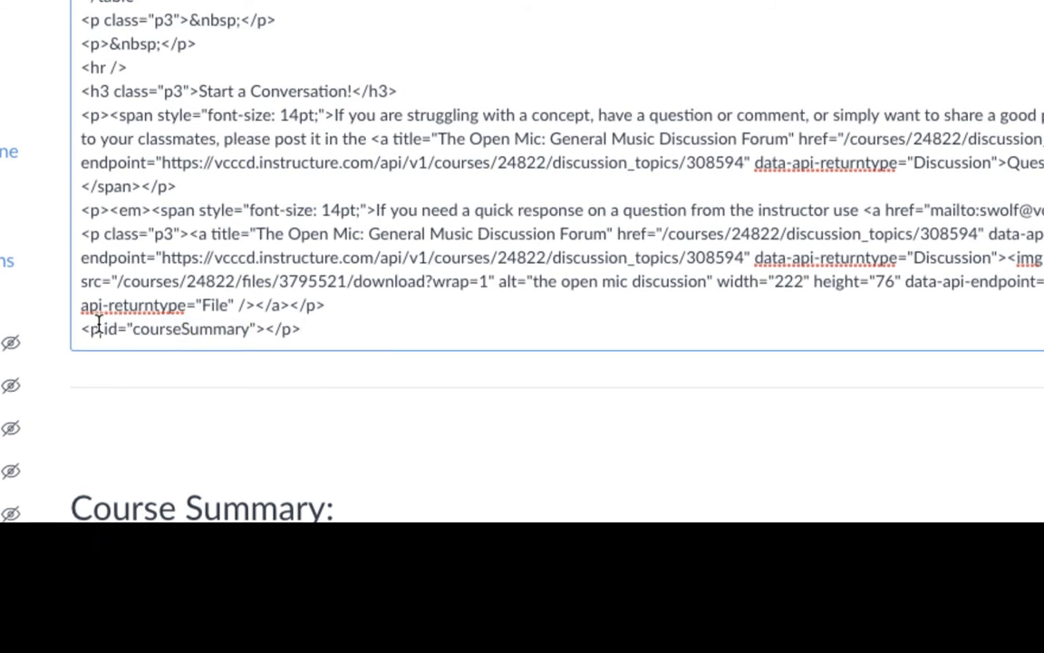
- Change the courseSummary paragraph's opening and closing p tags to div
{"action": "double_click", "coordinate": [94, 328]}
{"action": "type", "text": "div"}
{"action": "key", "text": "Right"}
{"action": "key", "text": "Right"}
{"action": "key", "text": "Right"}
{"action": "key", "text": "Right"}
{"action": "key", "text": "Right"}
{"action": "key", "text": "Right"}
{"action": "key", "text": "Right"}
{"action": "key", "text": "Right"}
{"action": "key", "text": "Right"}
{"action": "key", "text": "Right"}
{"action": "key", "text": "Right"}
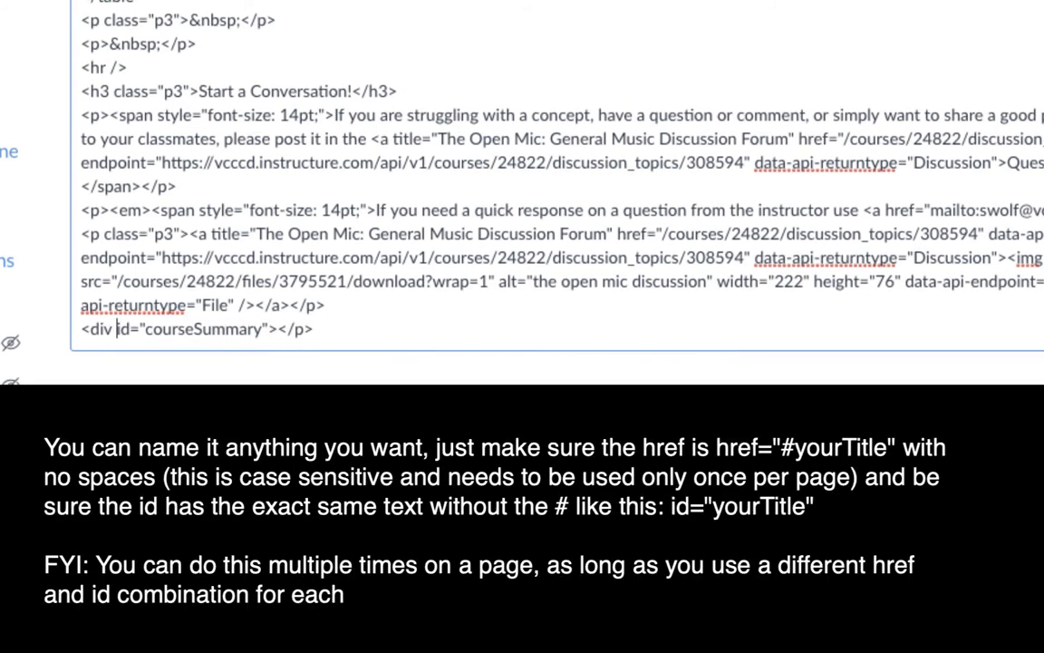
{"action": "key", "text": "Right"}
{"action": "key", "text": "Right"}
{"action": "key", "text": "Right"}
{"action": "key", "text": "Right"}
{"action": "key", "text": "Right"}
{"action": "key", "text": "Right"}
{"action": "key", "text": "Right"}
{"action": "key", "text": "Right"}
{"action": "key", "text": "Right"}
{"action": "key", "text": "Right"}
{"action": "key", "text": "Right"}
{"action": "key", "text": "Right"}
{"action": "key", "text": "BackSpace"}
{"action": "type", "text": "div"}
- Compare the id="courseSummary" attribute with the #courseSummary link target at the top
{"action": "left_click_drag", "start_coordinate": [84, 328], "coordinate": [396, 328]}
{"action": "key", "text": "Right"}
{"action": "left_click_drag", "start_coordinate": [116, 328], "coordinate": [263, 328]}
{"action": "scroll", "coordinate": [518, 313], "scroll_direction": "up", "scroll_amount": 15}
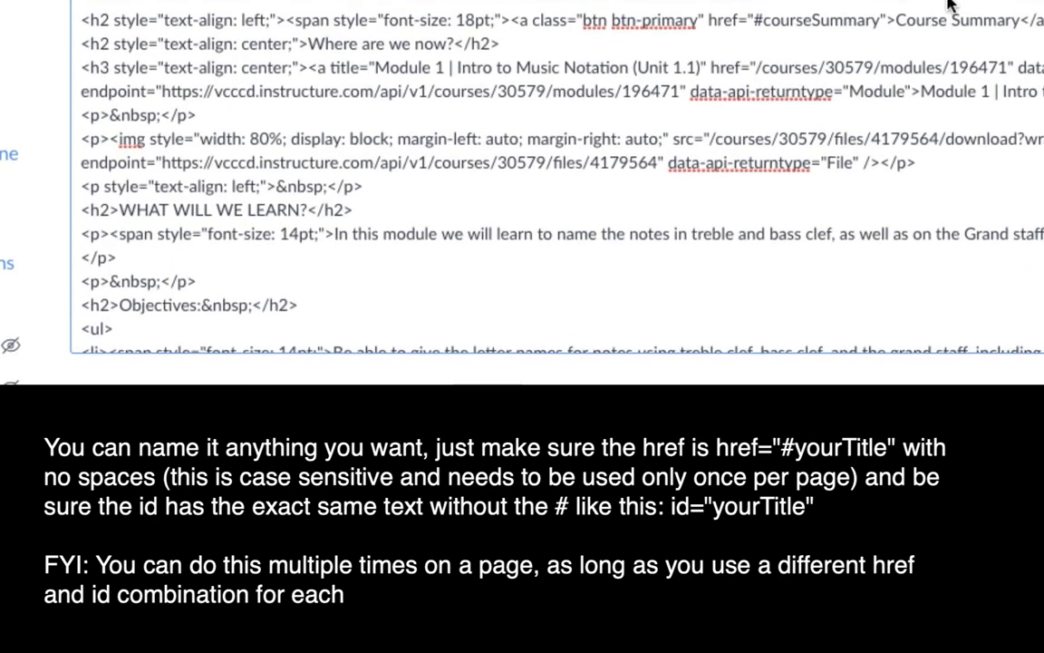
{"action": "left_click_drag", "start_coordinate": [764, 17], "coordinate": [880, 13]}
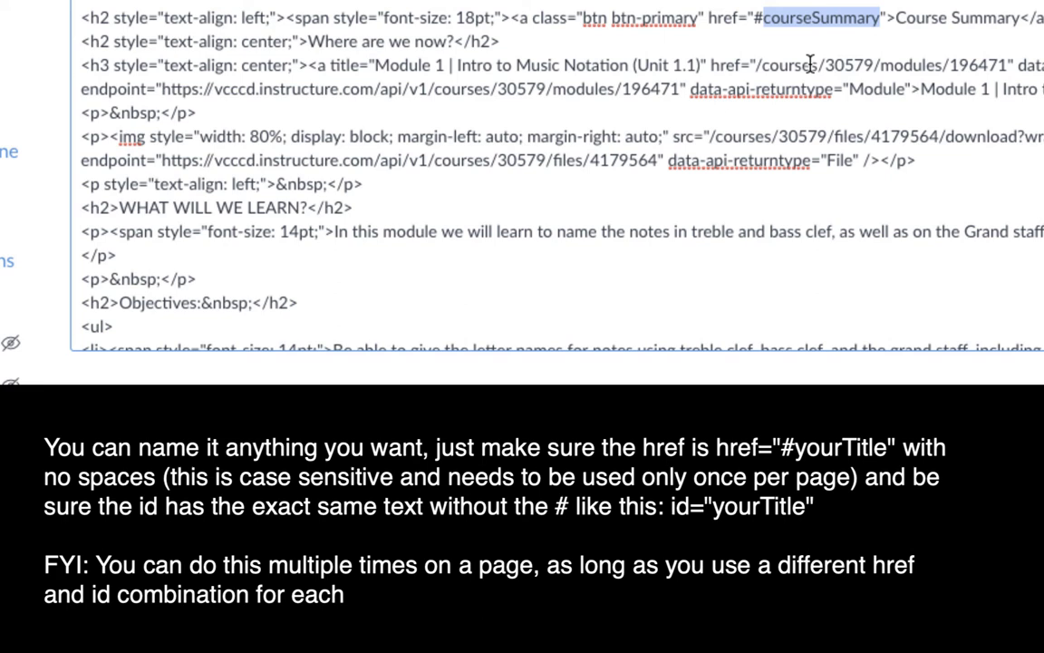
{"action": "scroll", "coordinate": [712, 57], "scroll_direction": "down", "scroll_amount": 15}
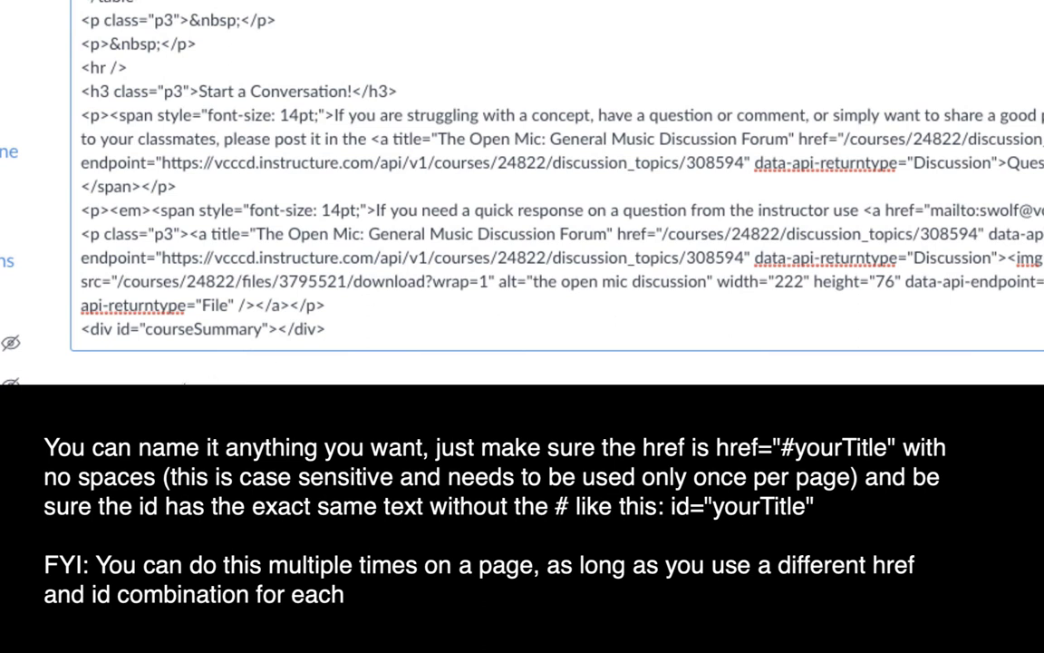
{"action": "left_click_drag", "start_coordinate": [116, 328], "coordinate": [267, 328]}
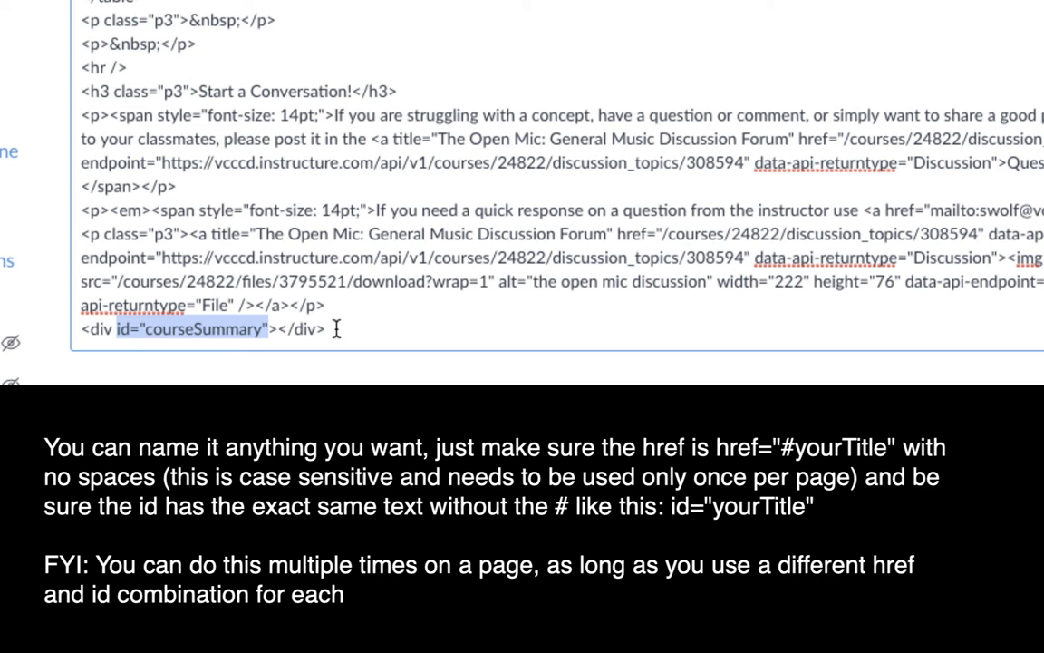
- Revert the div tags back to p and save the syllabus
{"action": "double_click", "coordinate": [99, 329]}
{"action": "type", "text": "p"}
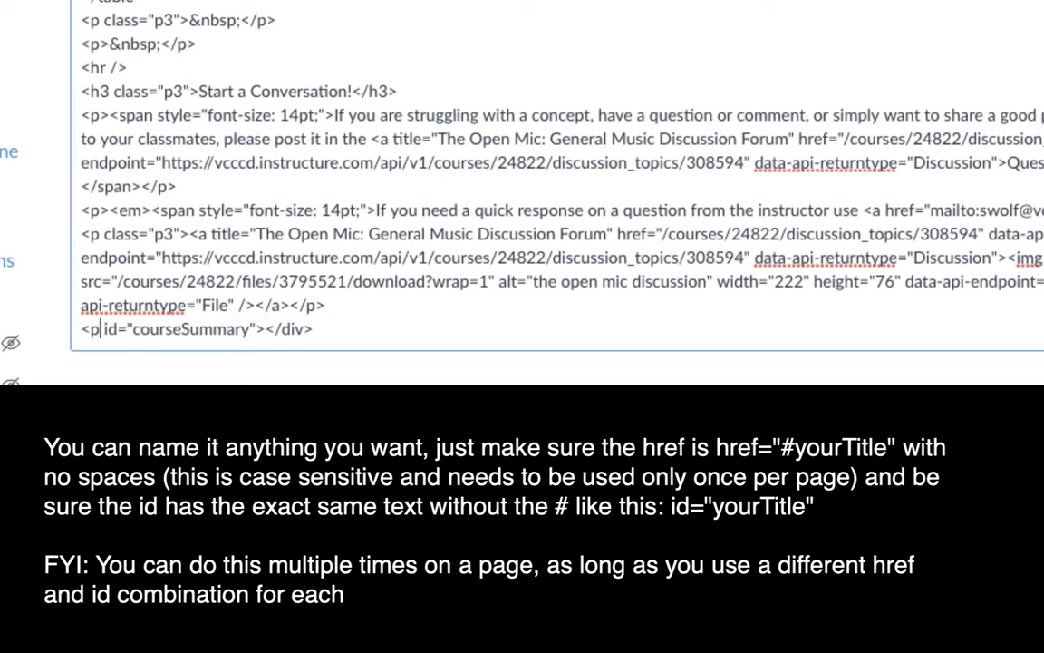
{"action": "double_click", "coordinate": [304, 328]}
{"action": "type", "text": "p"}
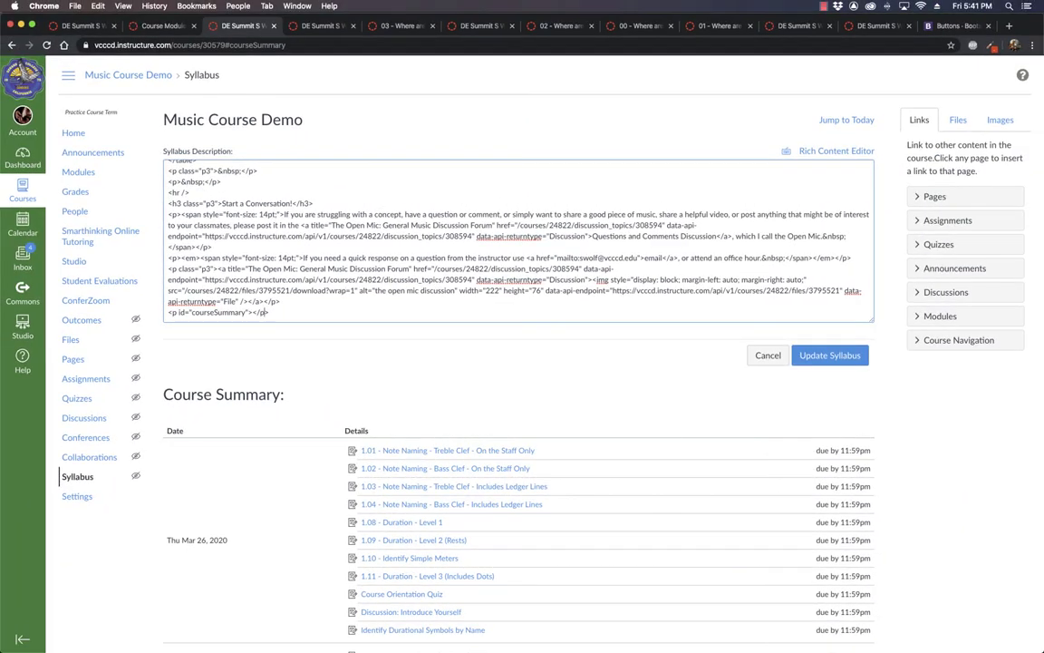
{"action": "left_click", "coordinate": [829, 354]}
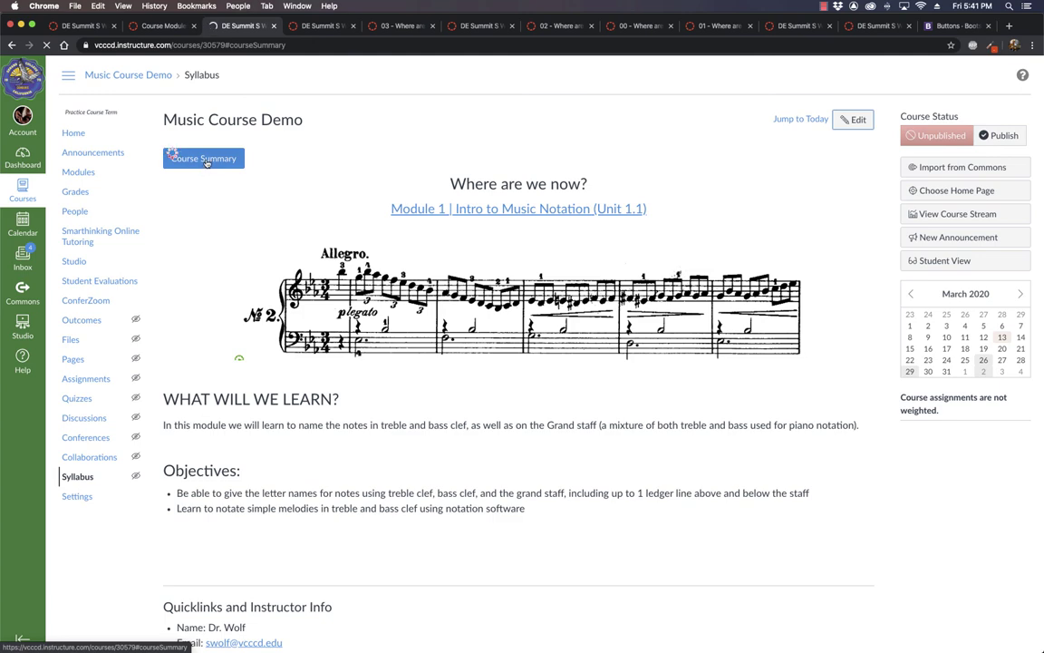
{"action": "left_click", "coordinate": [207, 160]}
{"action": "scroll", "coordinate": [224, 74], "scroll_direction": "up", "scroll_amount": 1}
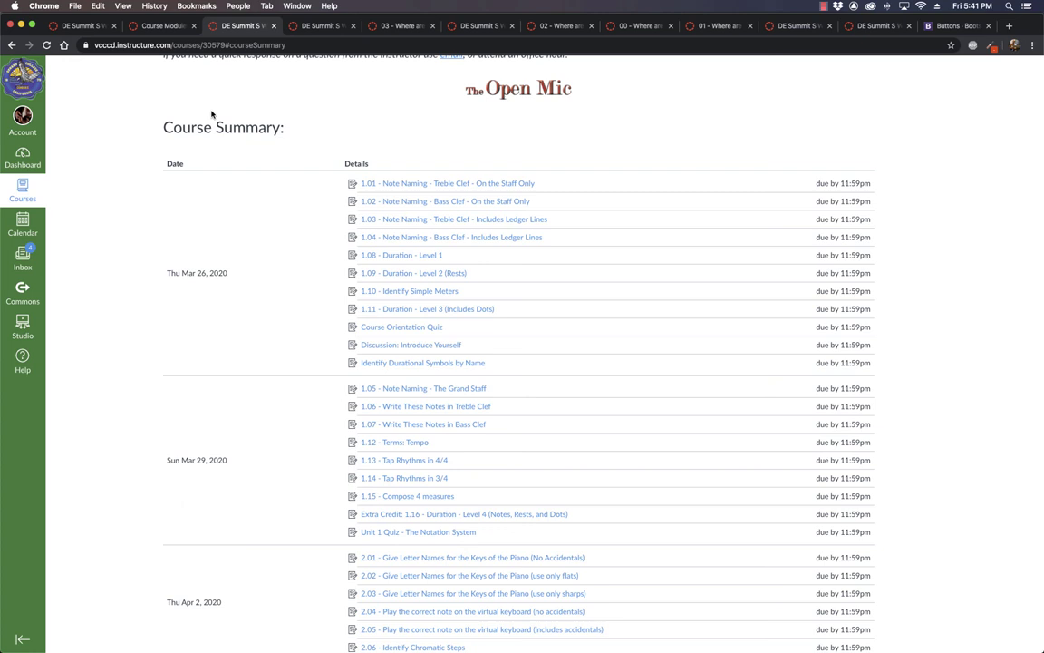
{"action": "scroll", "coordinate": [274, 130], "scroll_direction": "down", "scroll_amount": 1}
{"action": "scroll", "coordinate": [592, 298], "scroll_direction": "up", "scroll_amount": 10}
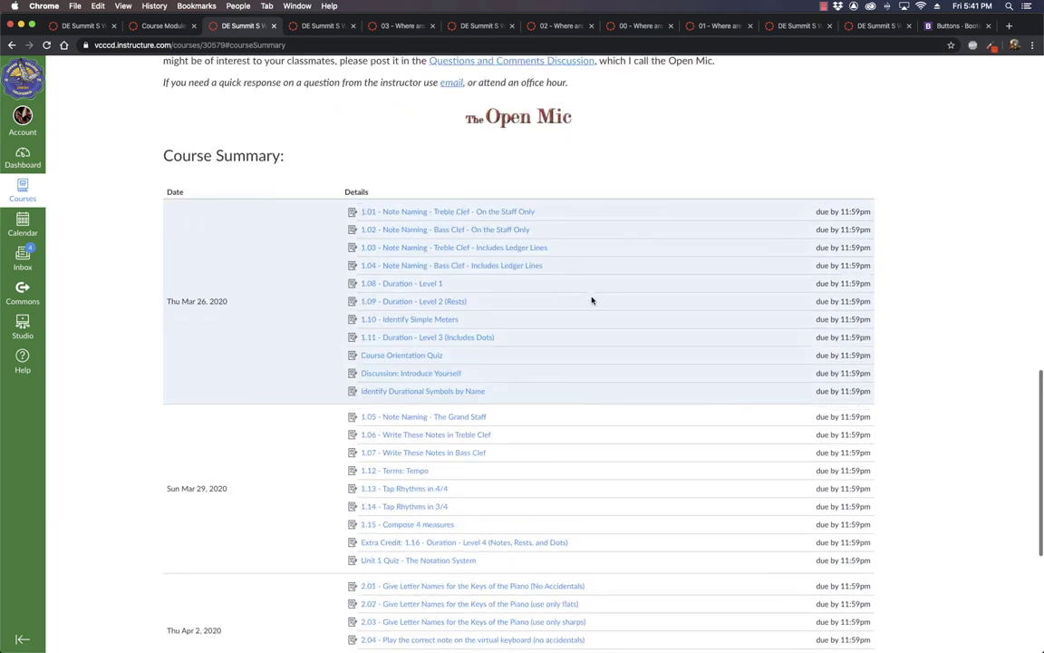
{"action": "scroll", "coordinate": [494, 110], "scroll_direction": "down", "scroll_amount": 1}
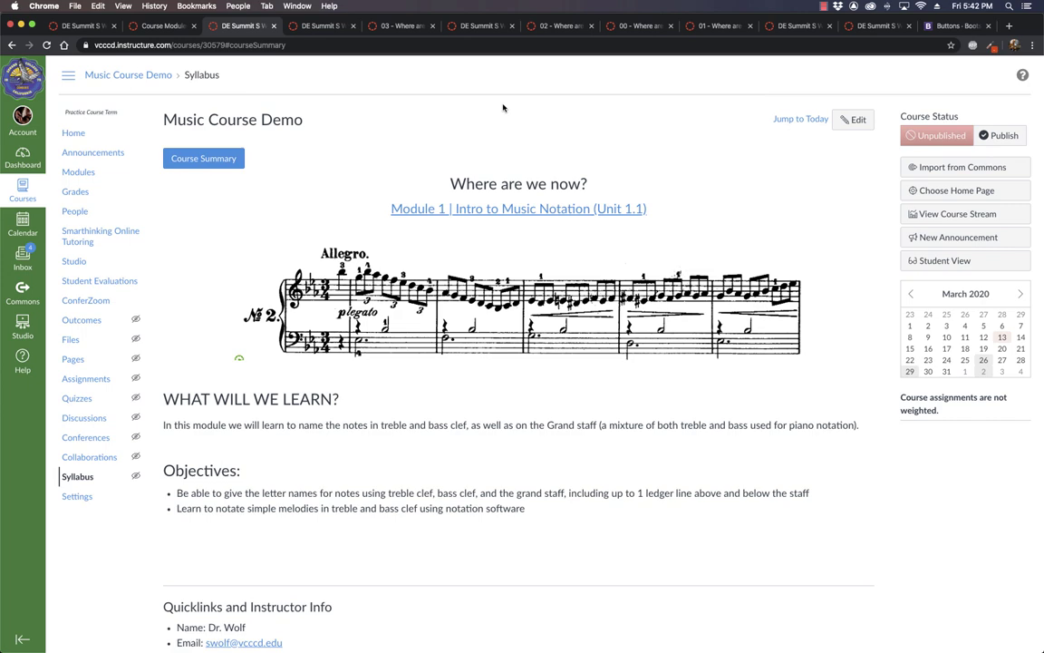
{"action": "scroll", "coordinate": [319, 175], "scroll_direction": "down", "scroll_amount": 10}
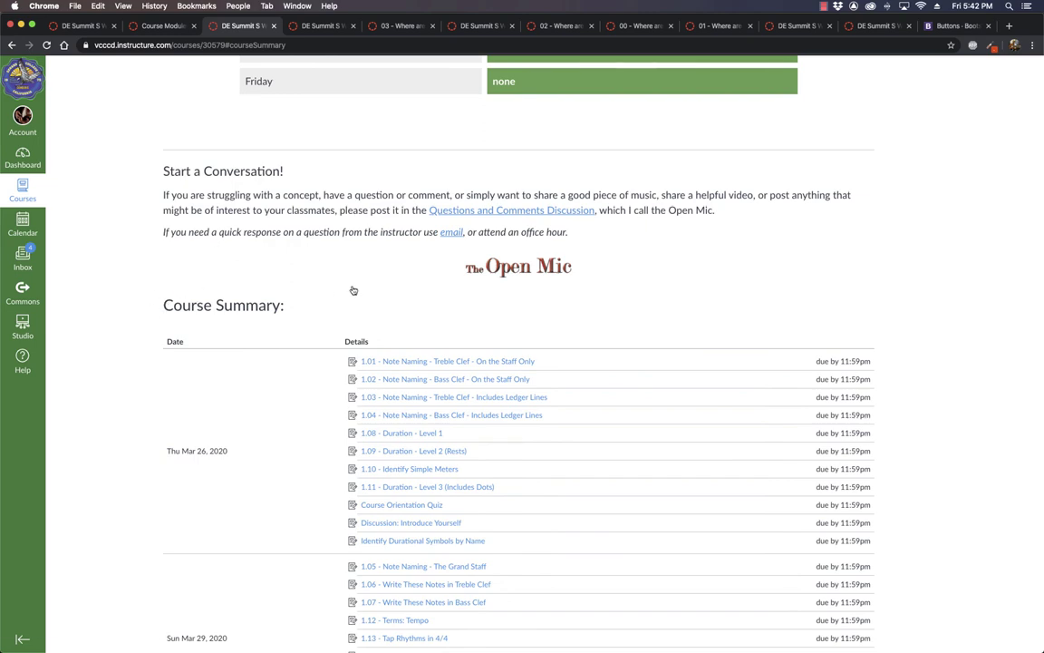
{"action": "scroll", "coordinate": [354, 290], "scroll_direction": "up", "scroll_amount": 15}
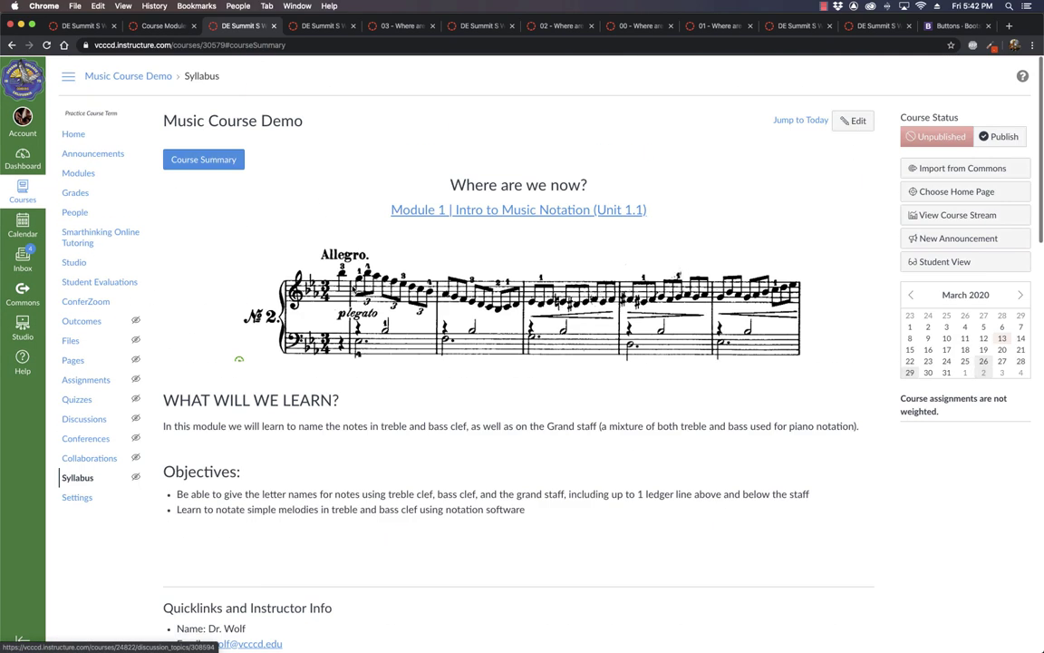